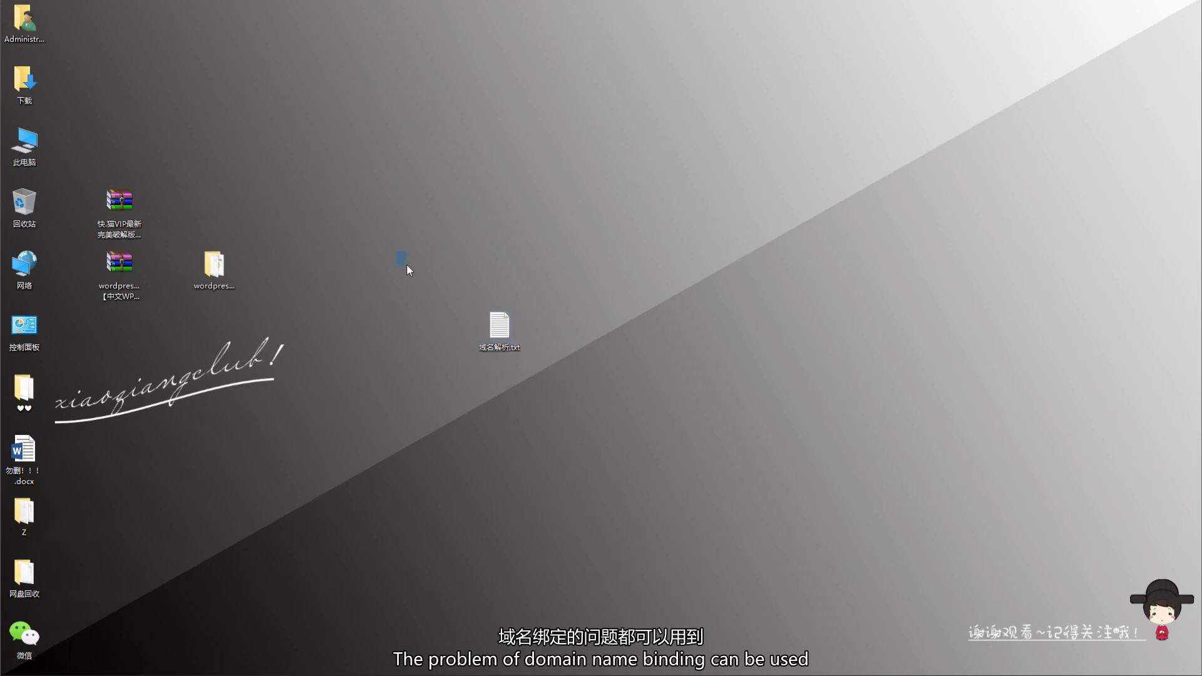
- Move the 域名解析.txt desktop icon up one grid row and deselect it
left_click(692, 422)
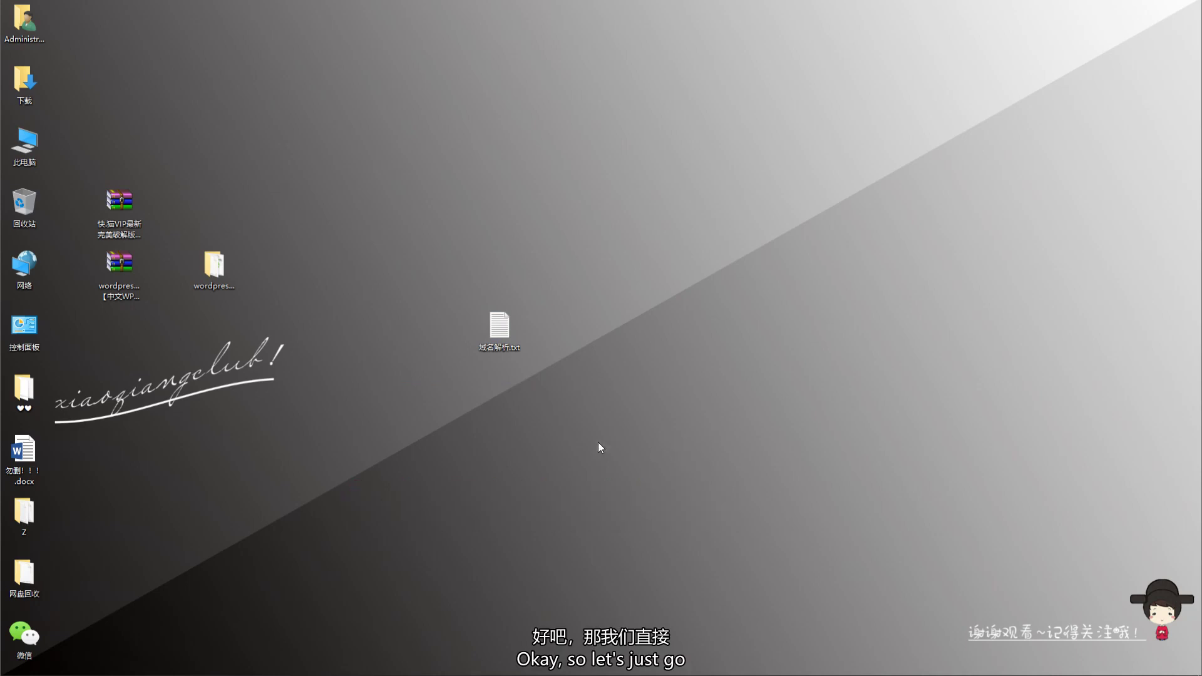
left_click_drag(378, 225, 647, 457)
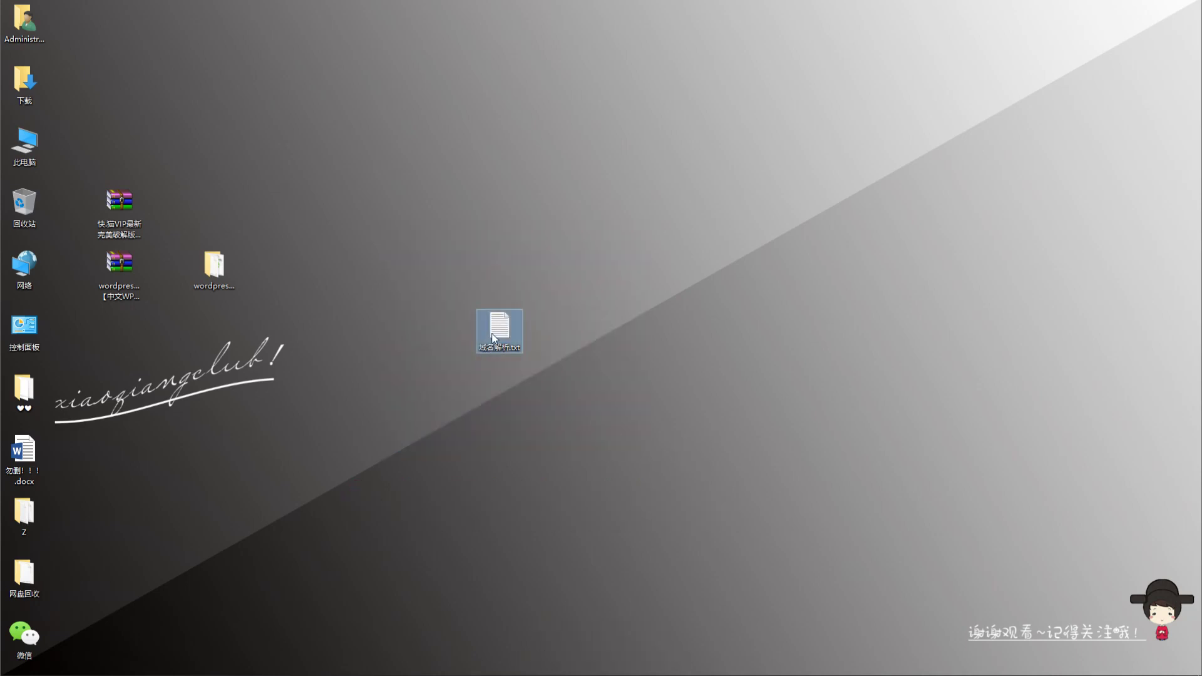
left_click_drag(499, 325, 499, 266)
left_click(570, 386)
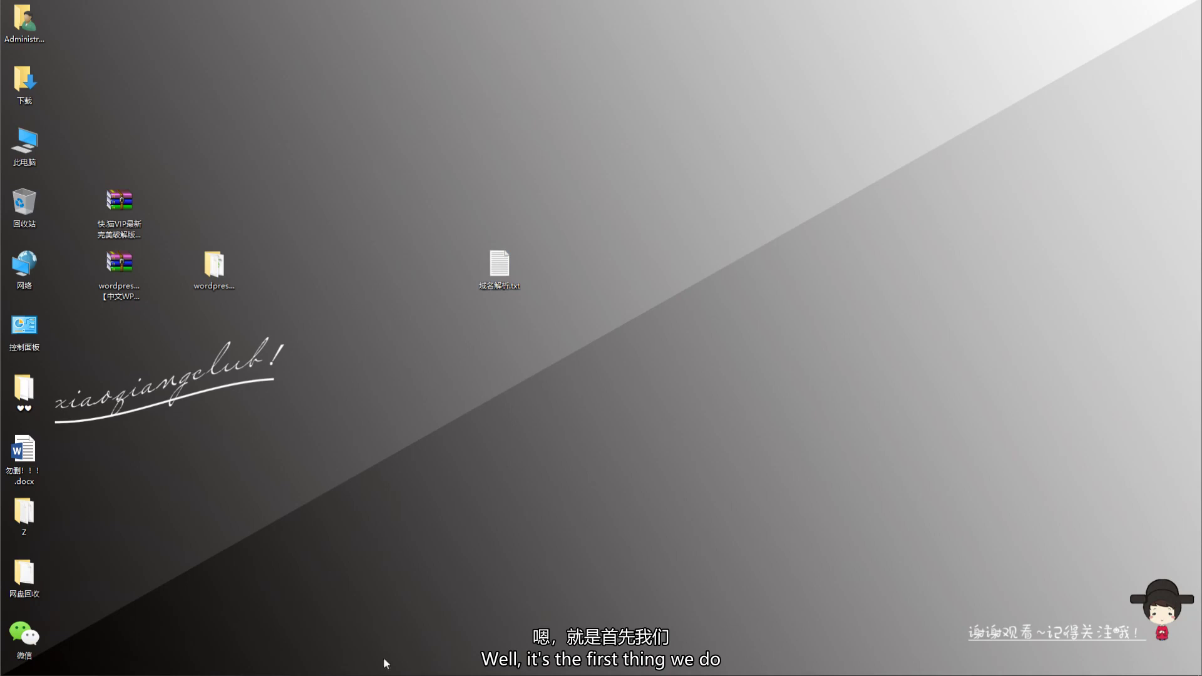
- Bring the Chrome window back from the taskbar and start a new blank tab
mouse_move(384, 673)
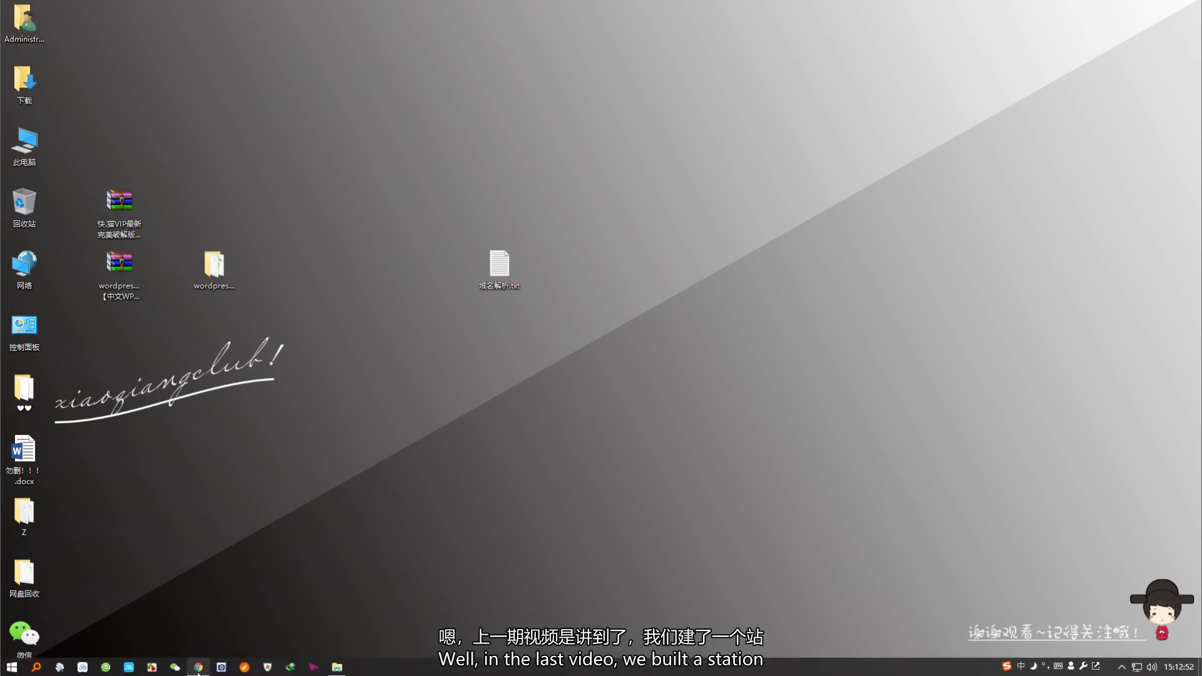
left_click(198, 668)
left_click(543, 47)
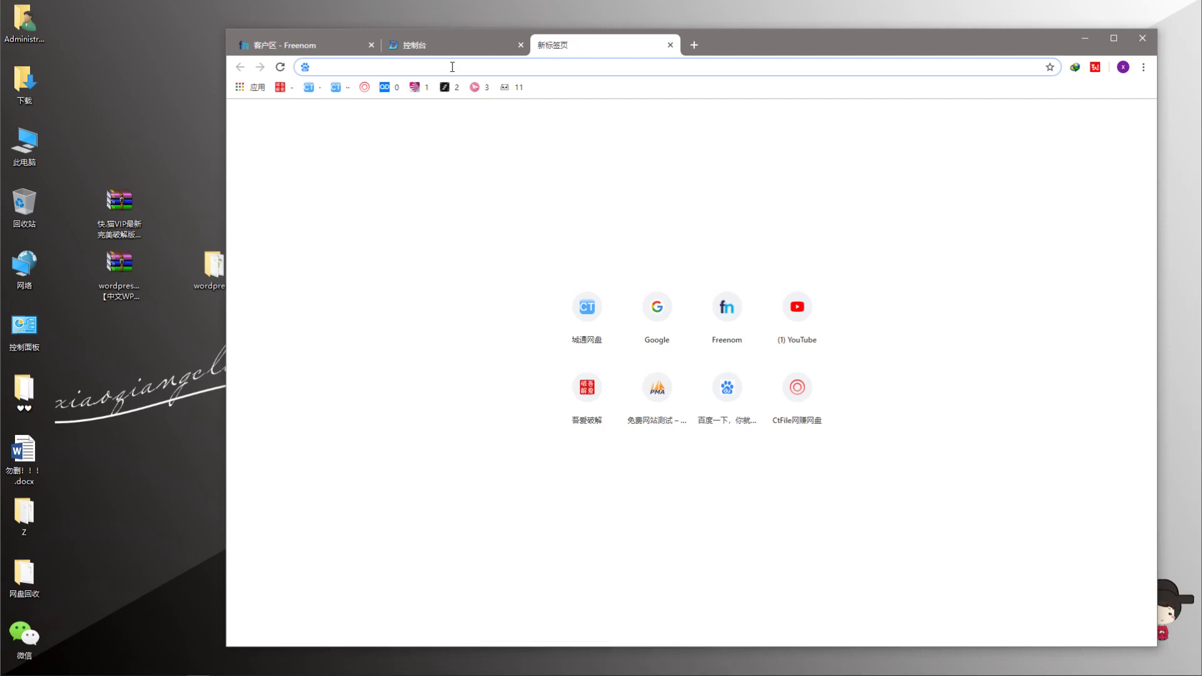
- Load the local WordPress site at 192.168.1.111:12345 in the new tab
type("19")
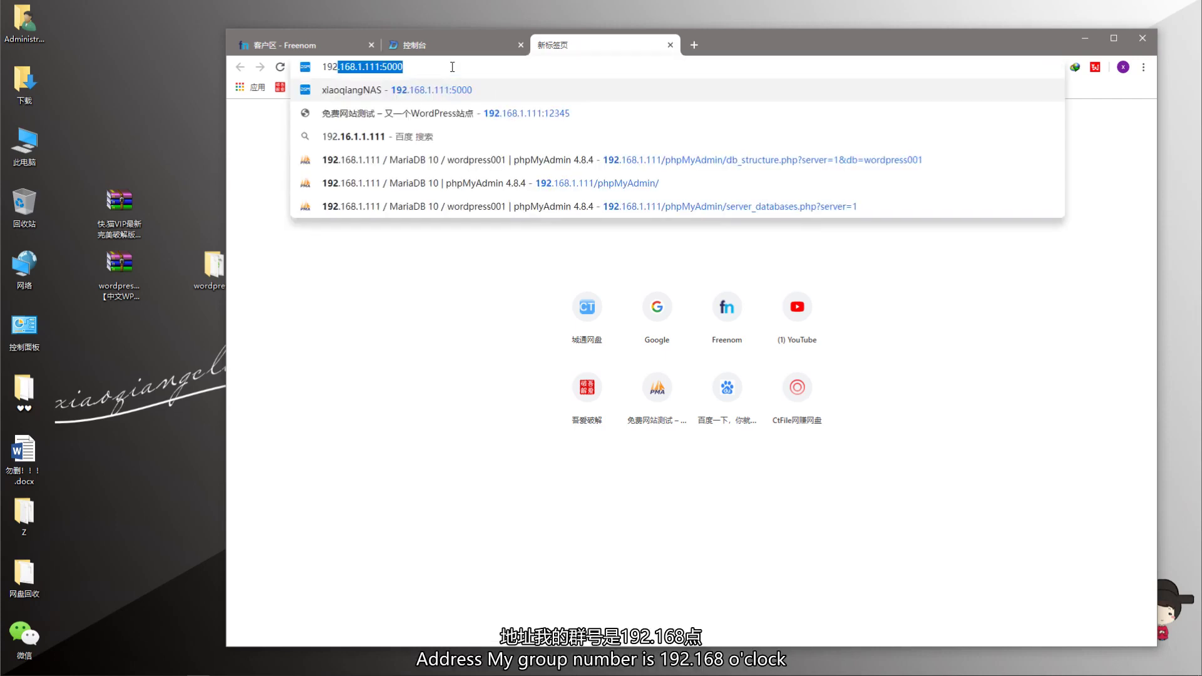
type("2168.")
key("BackSpace")
key("BackSpace")
key("BackSpace")
key("BackSpace")
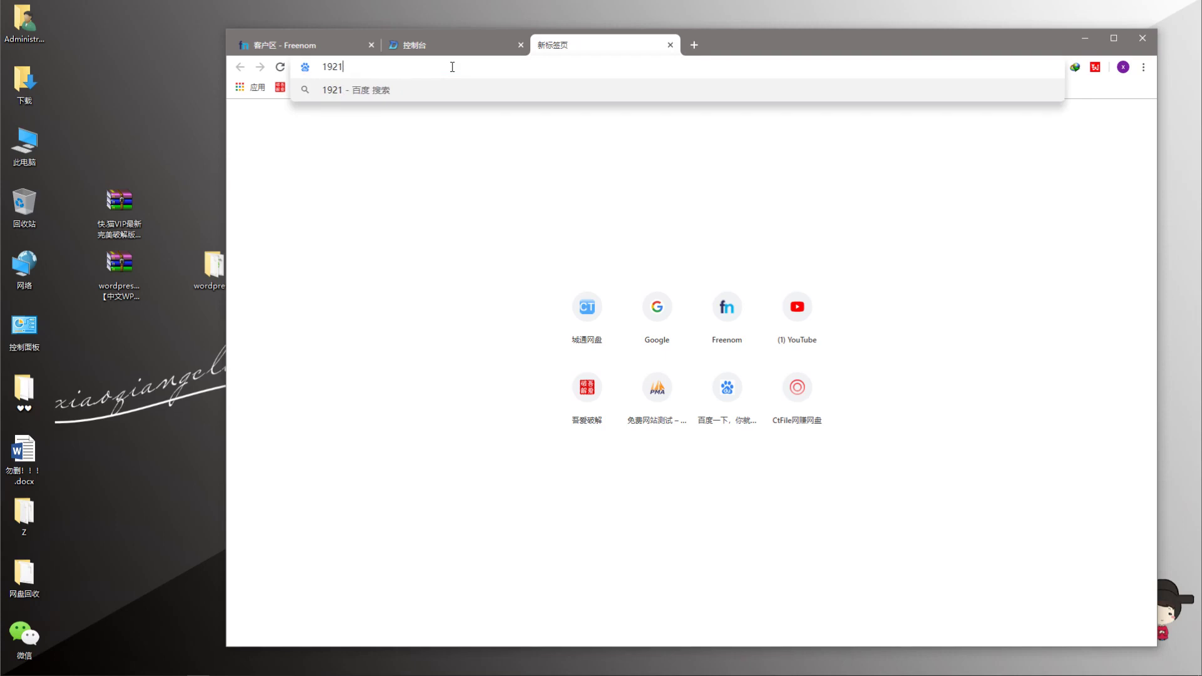
type(".168.1.111")
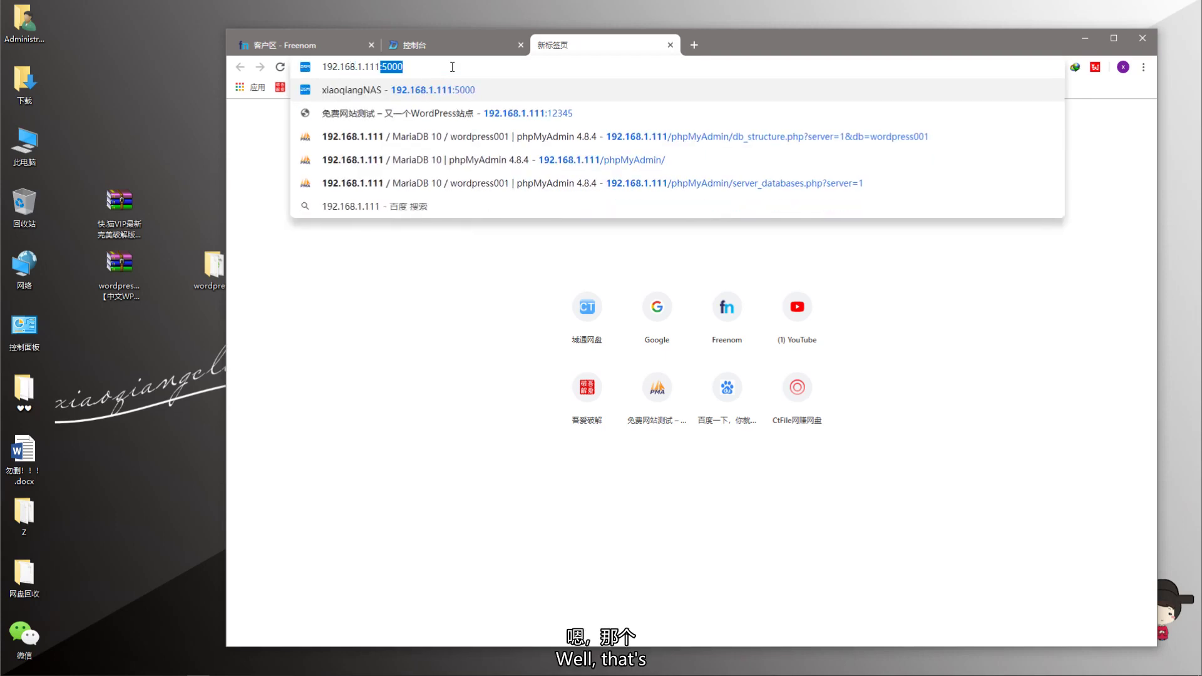
key("Right")
key("BackSpace")
key("BackSpace")
key("BackSpace")
key("BackSpace")
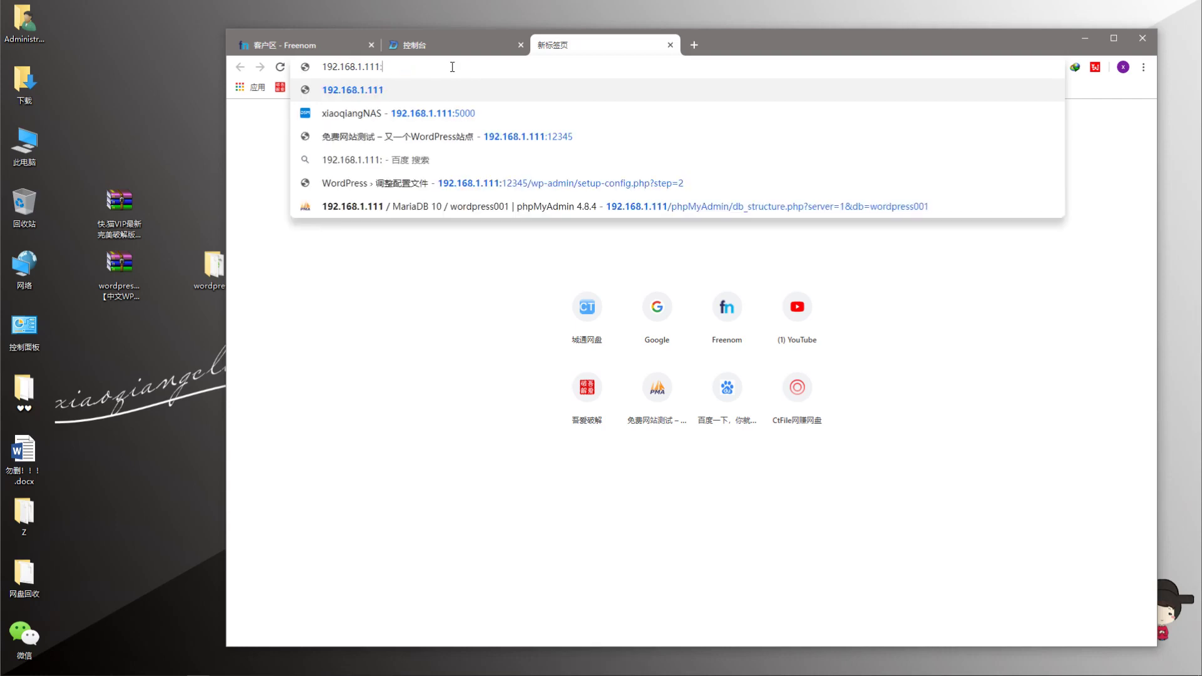
type("12345")
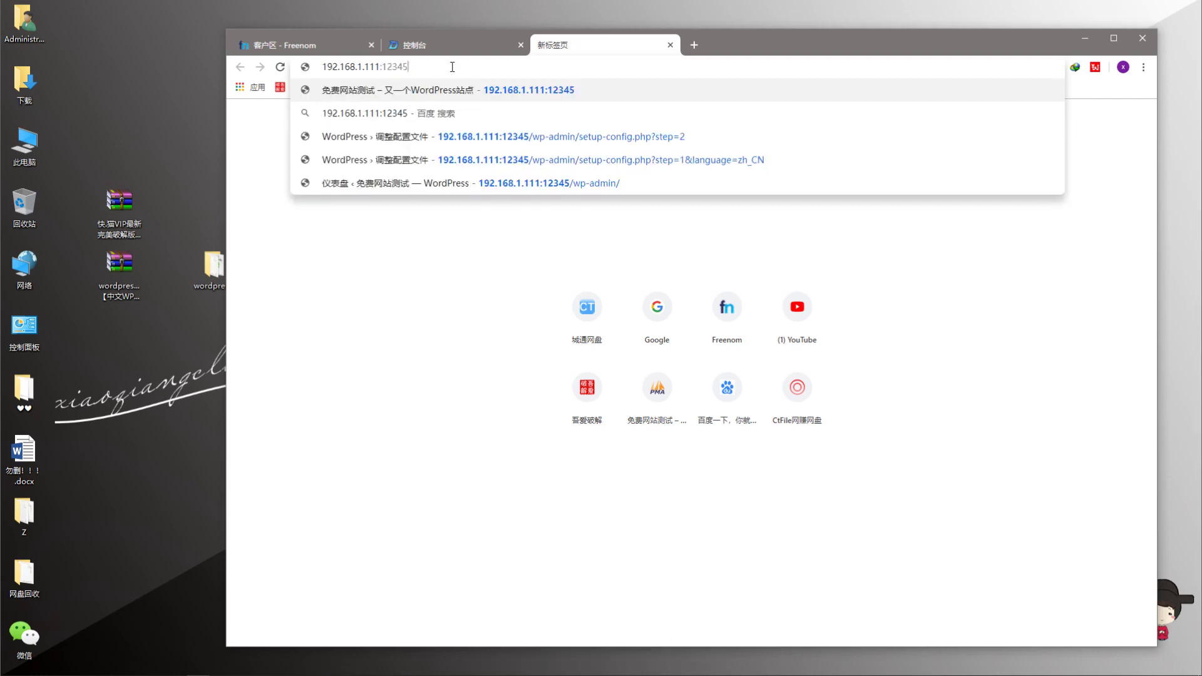
key("Return")
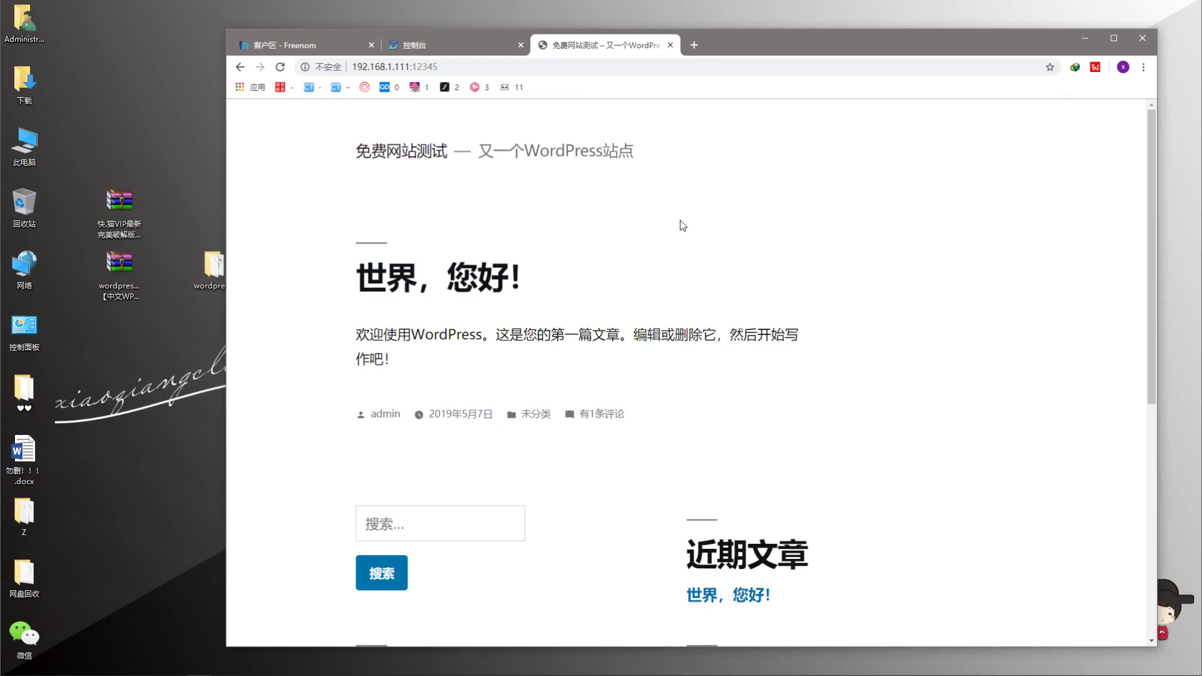
scroll(682, 225, "down", 7)
scroll(626, 263, "up", 7)
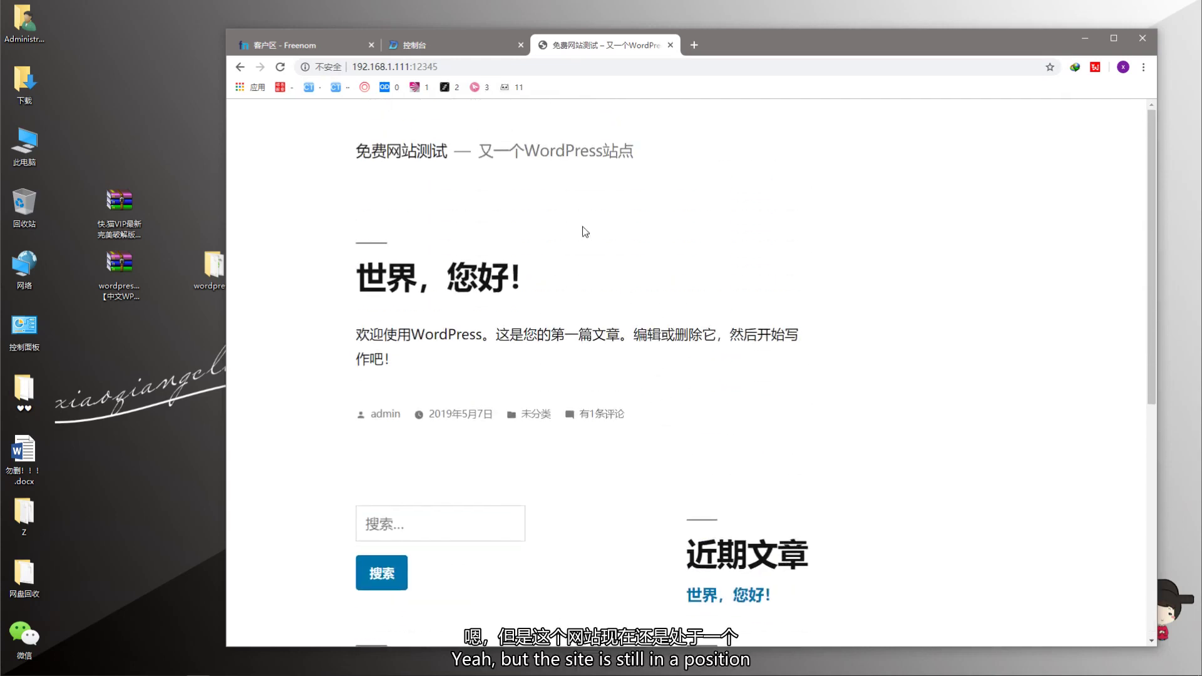
- Reposition the browser window and switch to the DNSPod console tab
left_click_drag(757, 50, 673, 54)
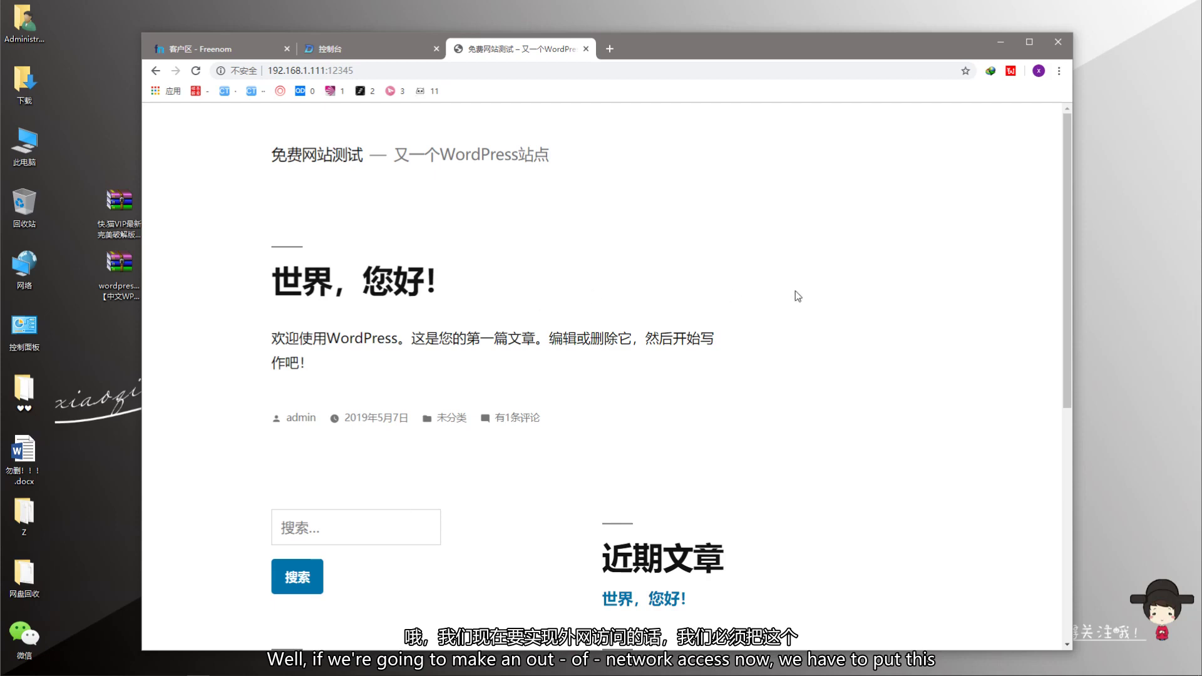
left_click_drag(666, 50, 688, 64)
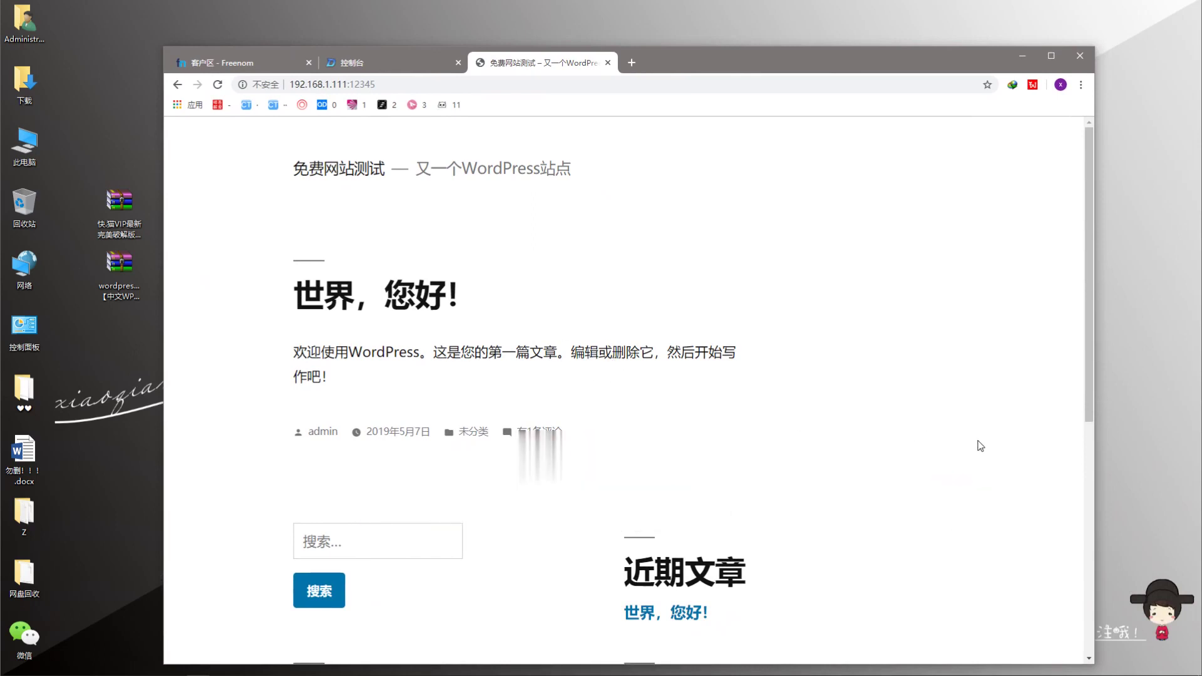
left_click_drag(699, 50, 742, 73)
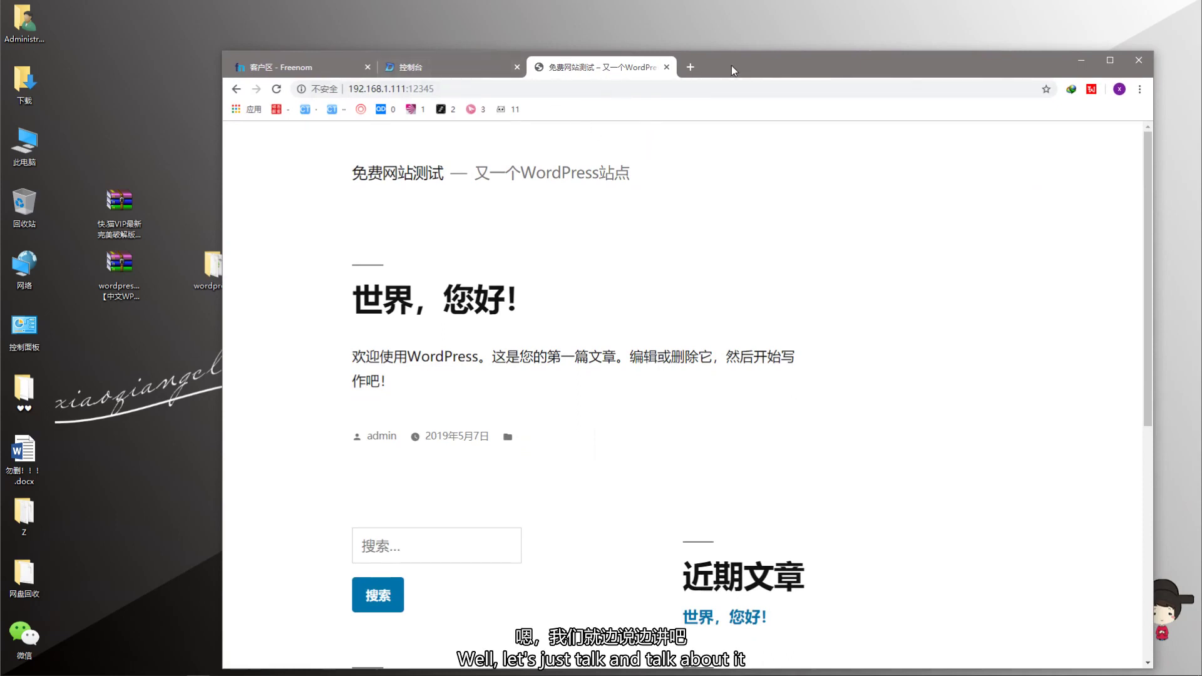
mouse_move(731, 65)
left_mouse_down()
mouse_move(728, 79)
mouse_move(757, 68)
mouse_move(703, 129)
mouse_move(748, 310)
mouse_move(740, 72)
left_mouse_up()
left_click(421, 73)
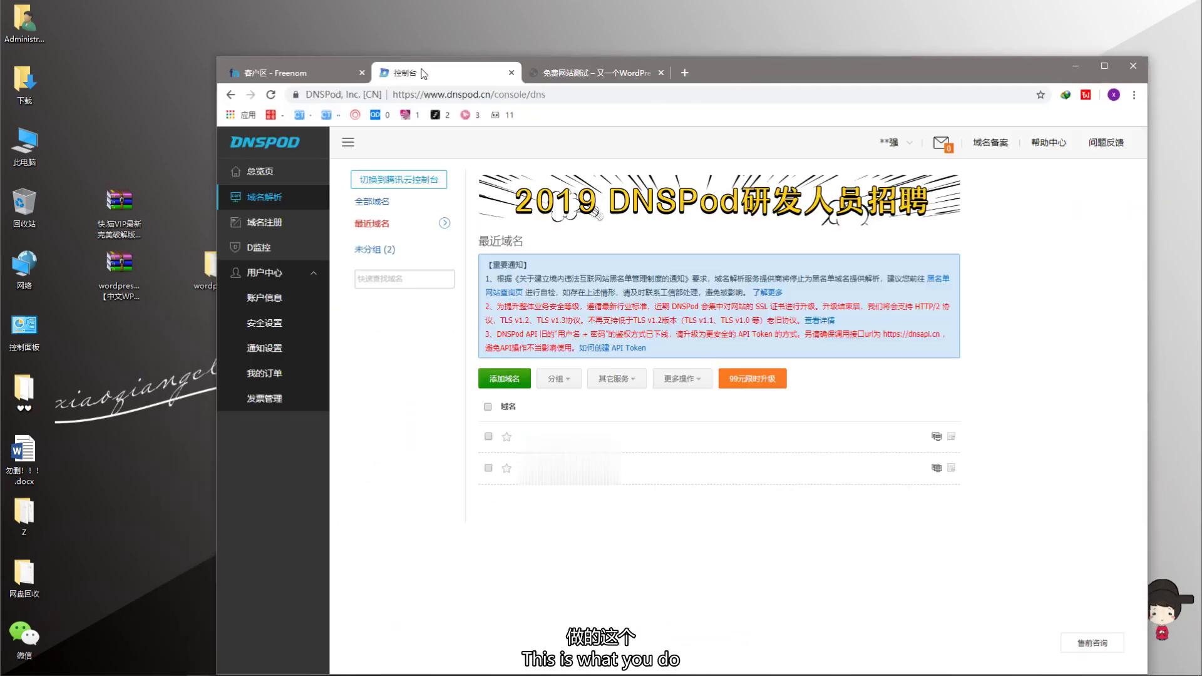
- Settle on Freenom's nameserver settings page for xiaoqiangclub.ml, checking the management tools list
left_click(293, 72)
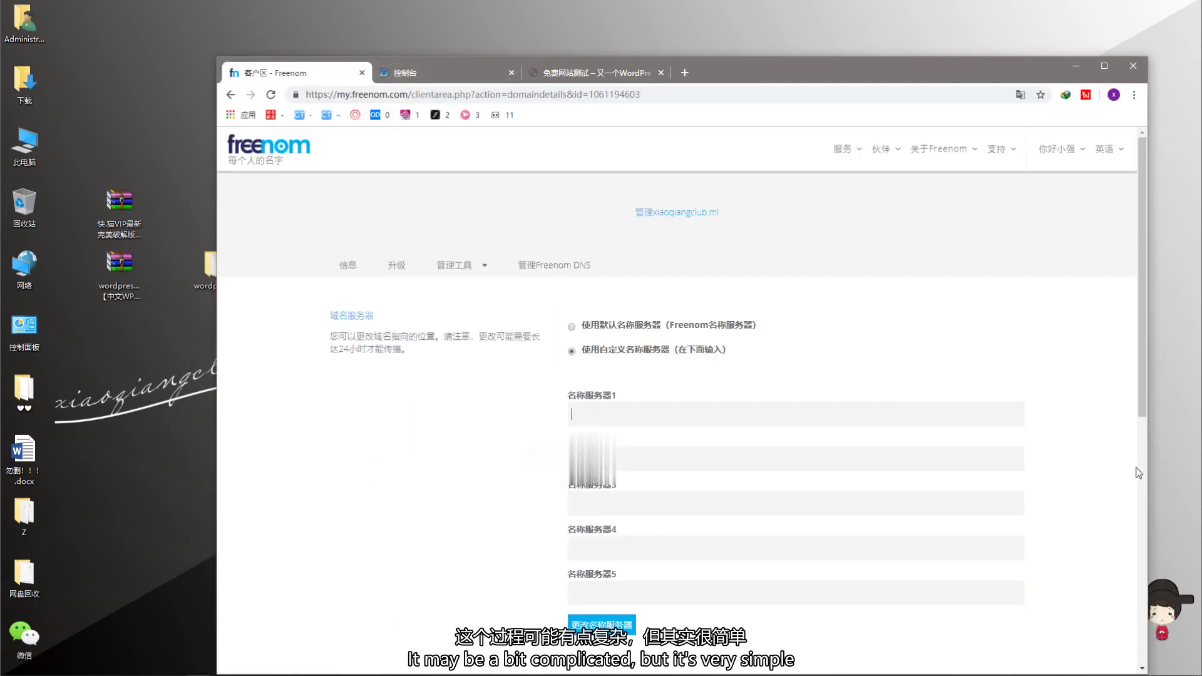
left_click(432, 73)
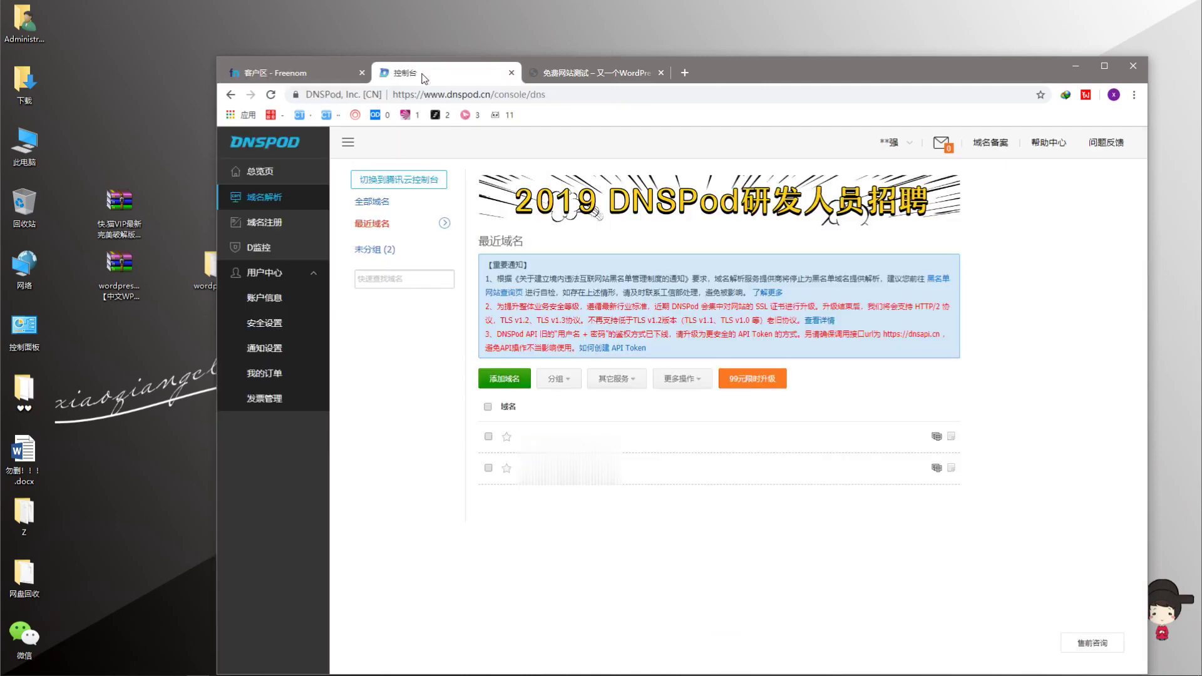
left_click(579, 73)
left_click(426, 74)
left_click(300, 74)
left_click(428, 73)
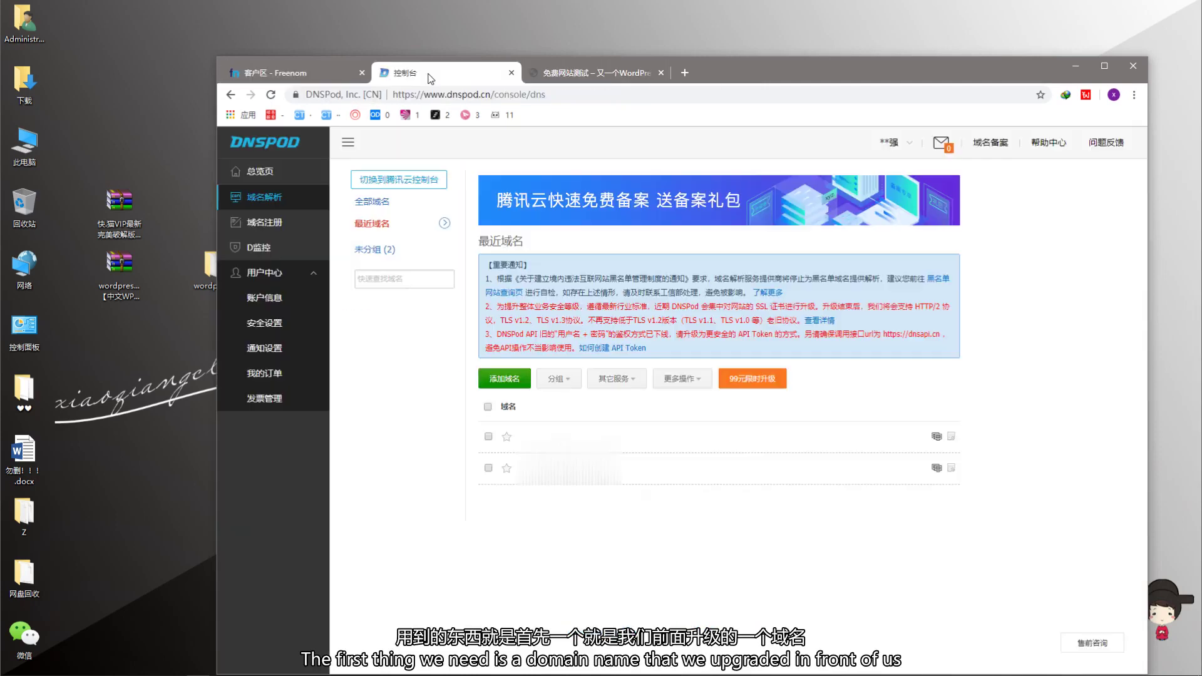
left_click(299, 74)
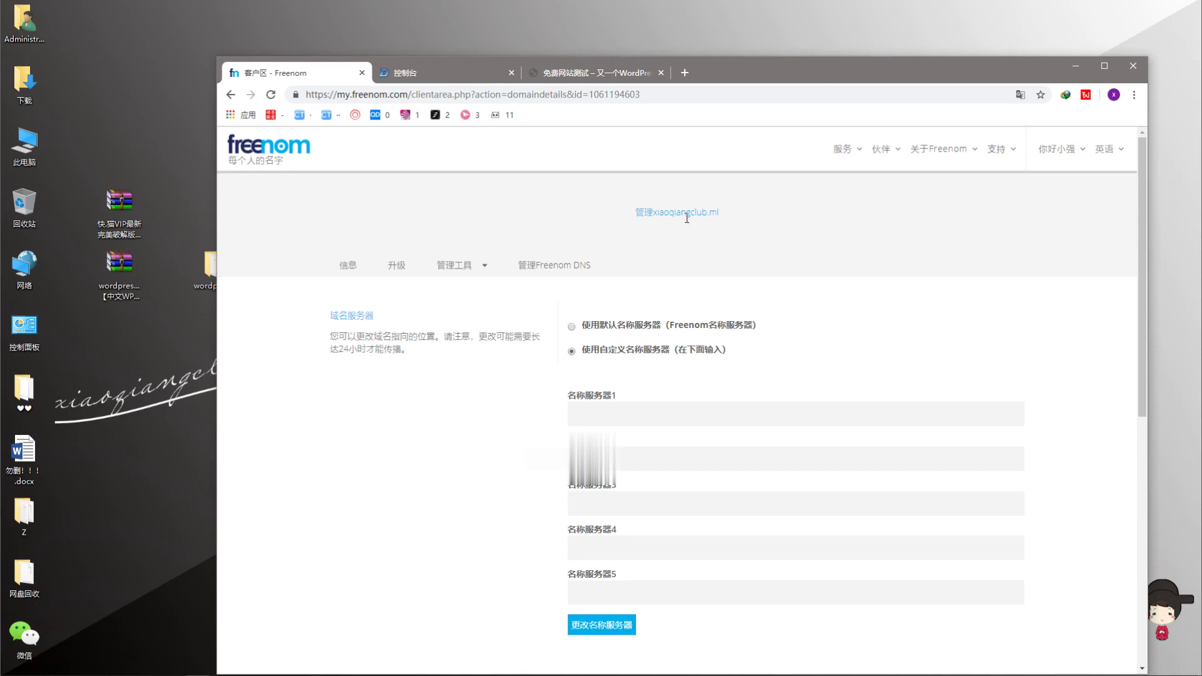
left_click_drag(767, 77, 659, 70)
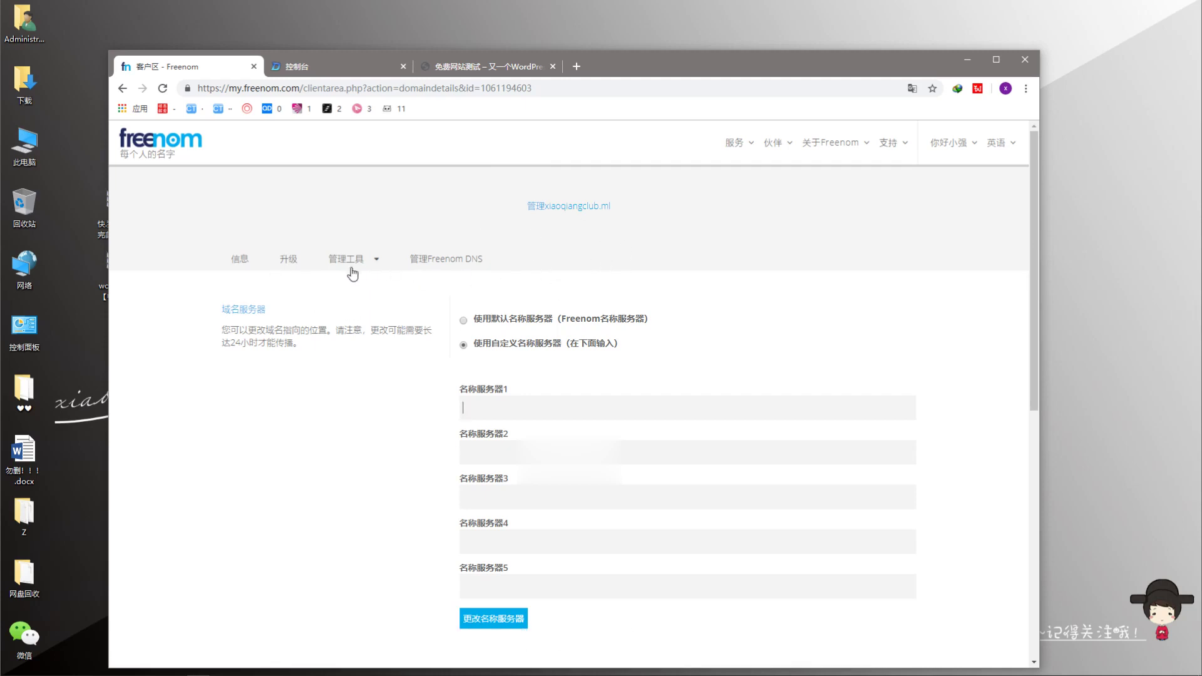
left_click(375, 261)
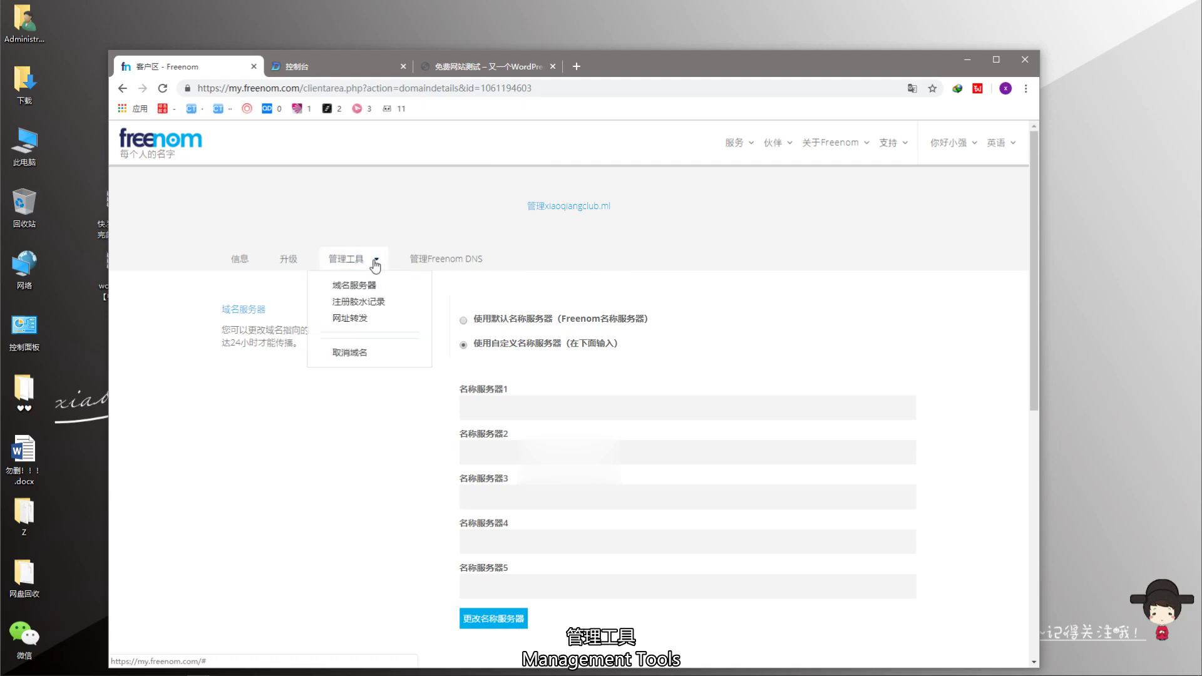
left_click(351, 293)
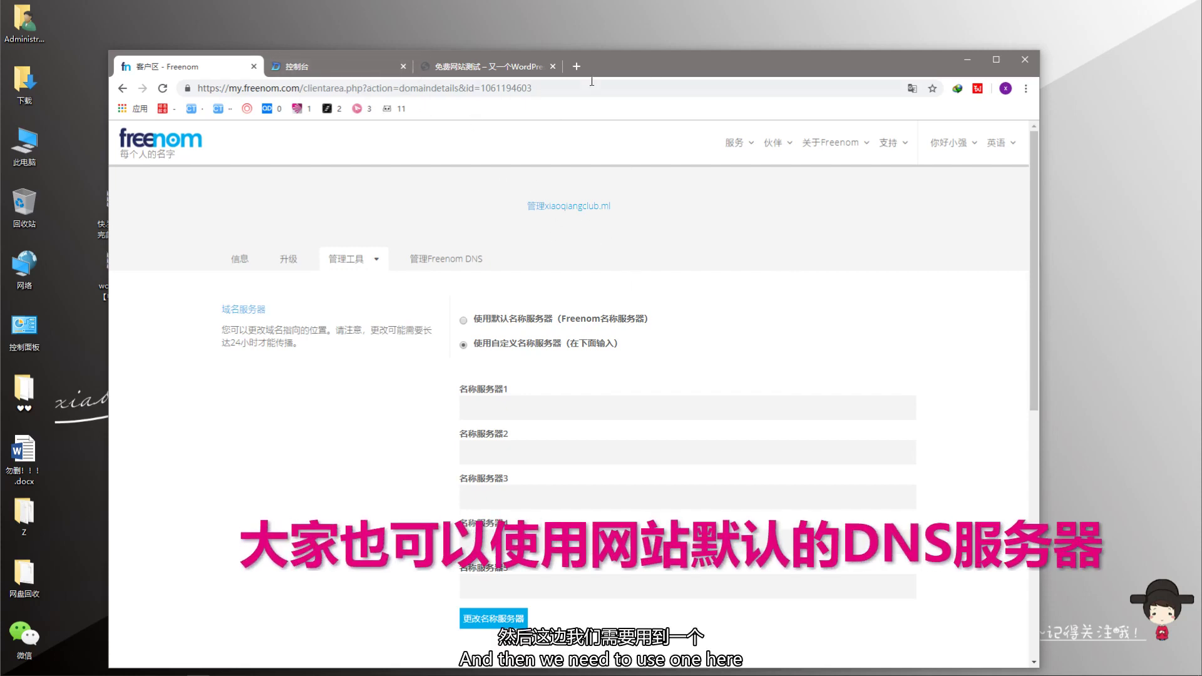
- Move the browser aside and place 域名解析.txt beside the wordpress icons
left_click_drag(641, 70, 970, 390)
left_click_drag(397, 175, 263, 330)
left_click_drag(974, 374, 828, 68)
left_click_drag(245, 338, 129, 341)
left_click_drag(839, 88, 774, 36)
- Send the keyword 免费网站 to the XiaoqiangClub subscription account in WeChat
key("ctrl+alt+w")
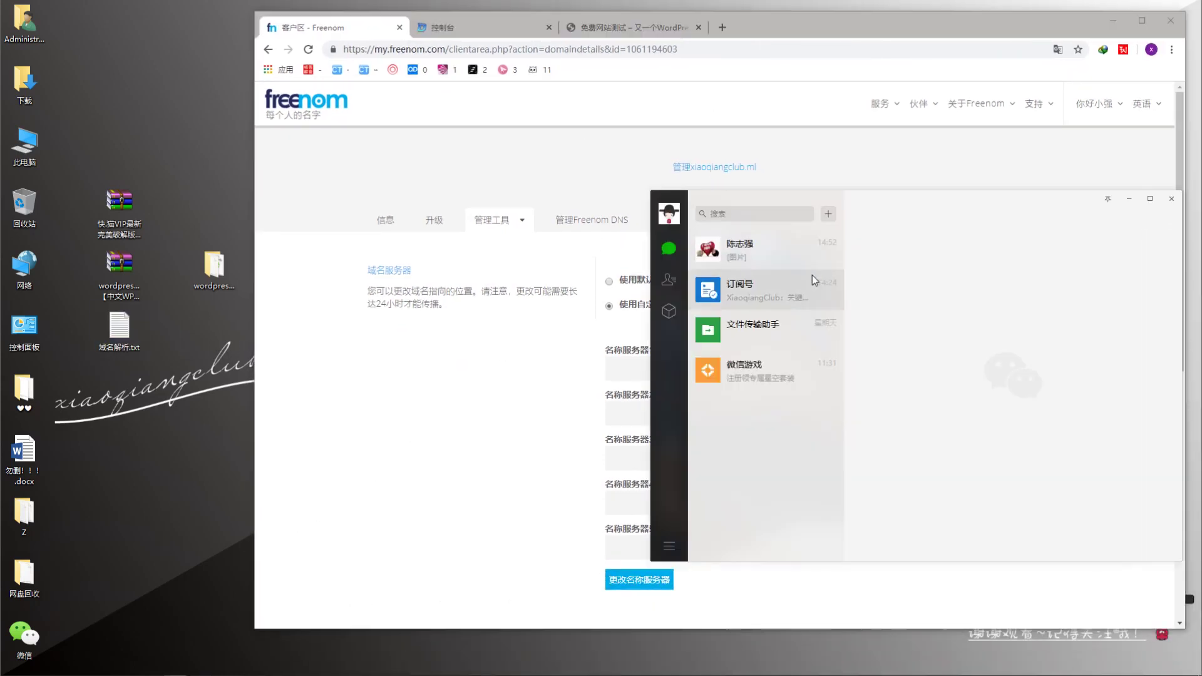
left_click(832, 273)
left_click_drag(831, 201, 507, 181)
left_click(594, 222)
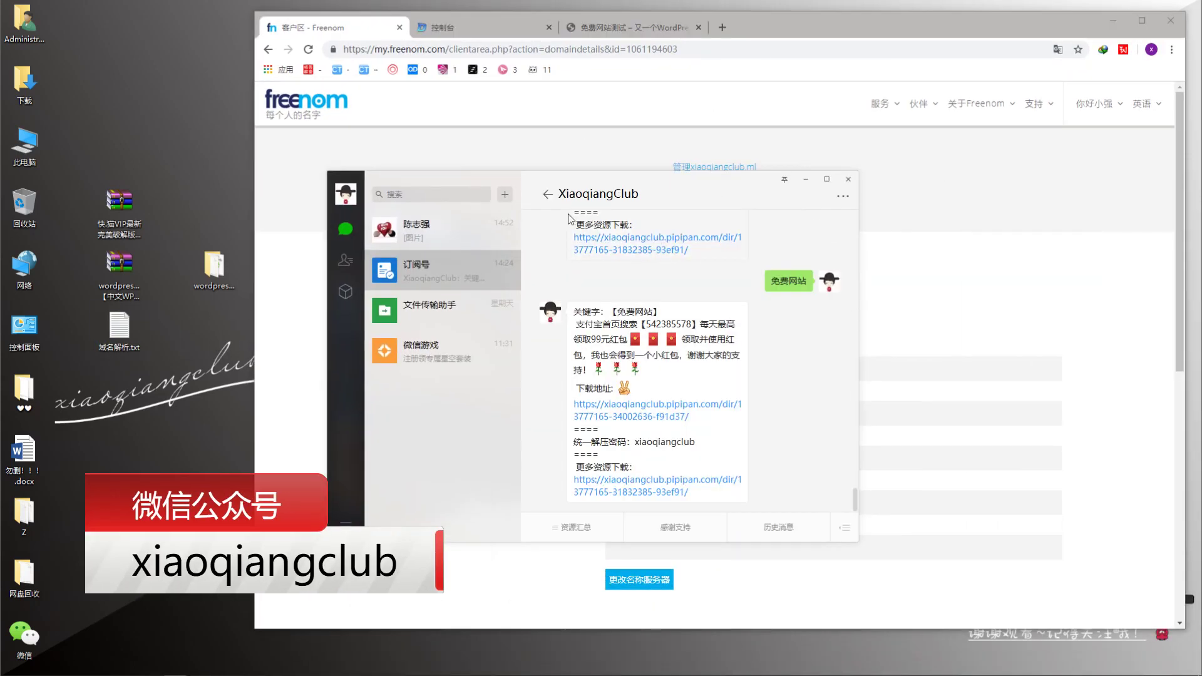
left_click(843, 527)
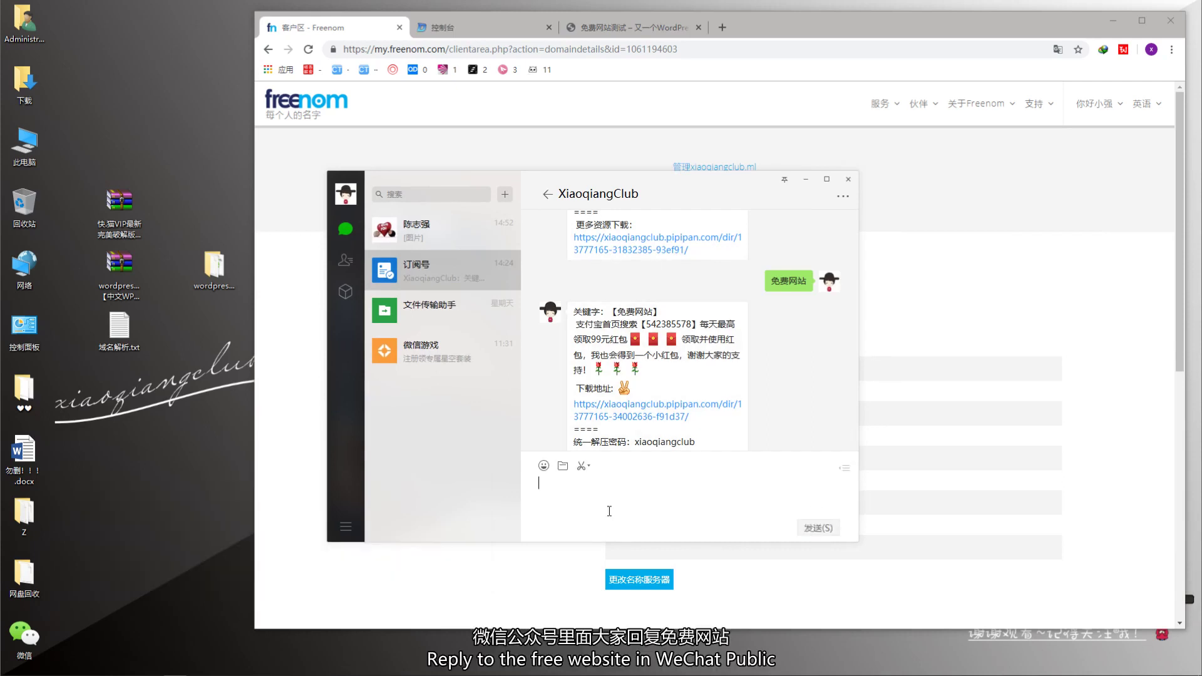
type("免费网站")
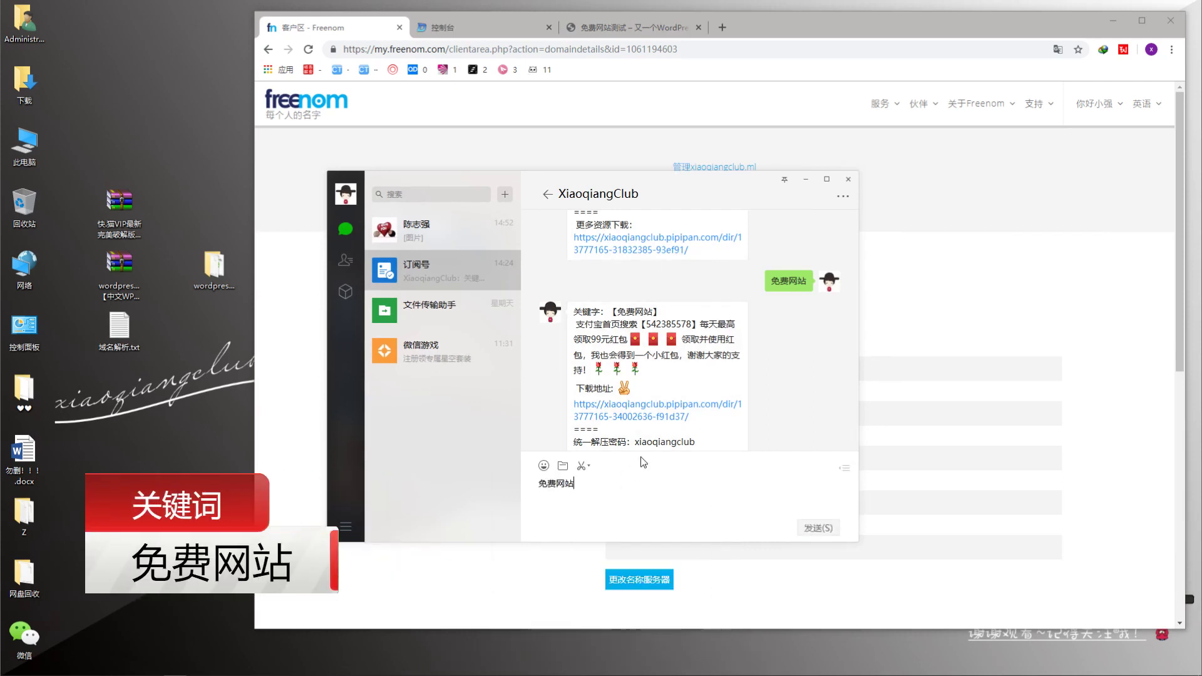
key("Return")
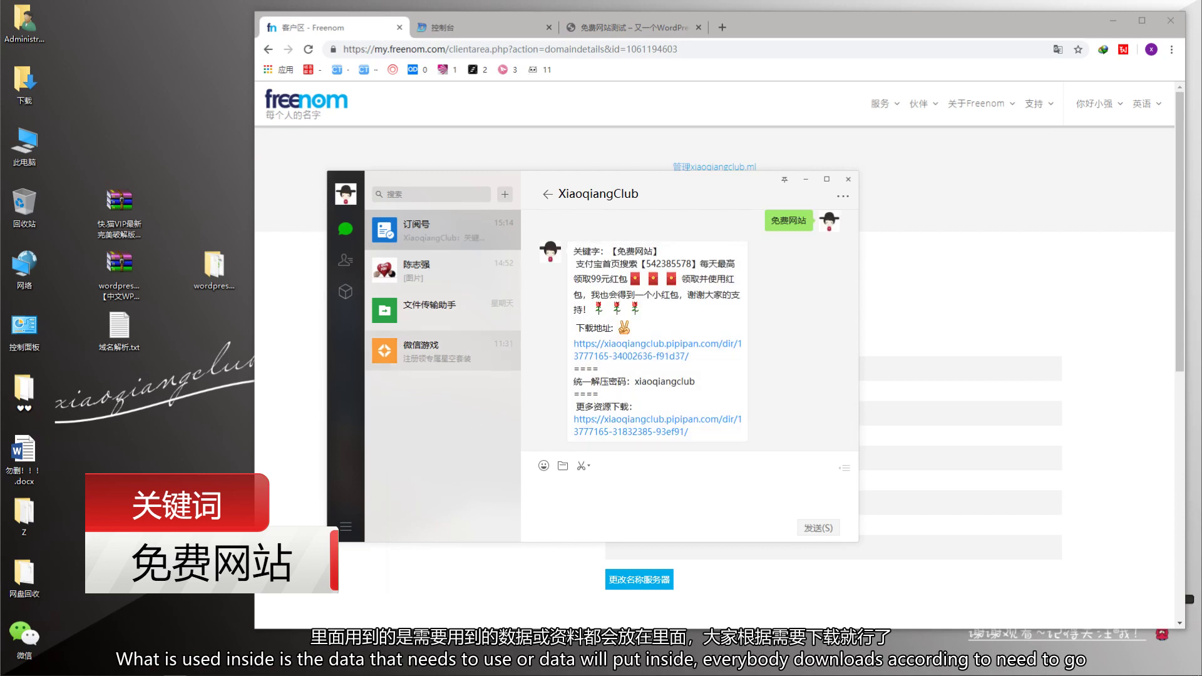
- Open 域名解析.txt in Notepad and arrange the notes window beside the browser
left_click(806, 182)
double_click(119, 326)
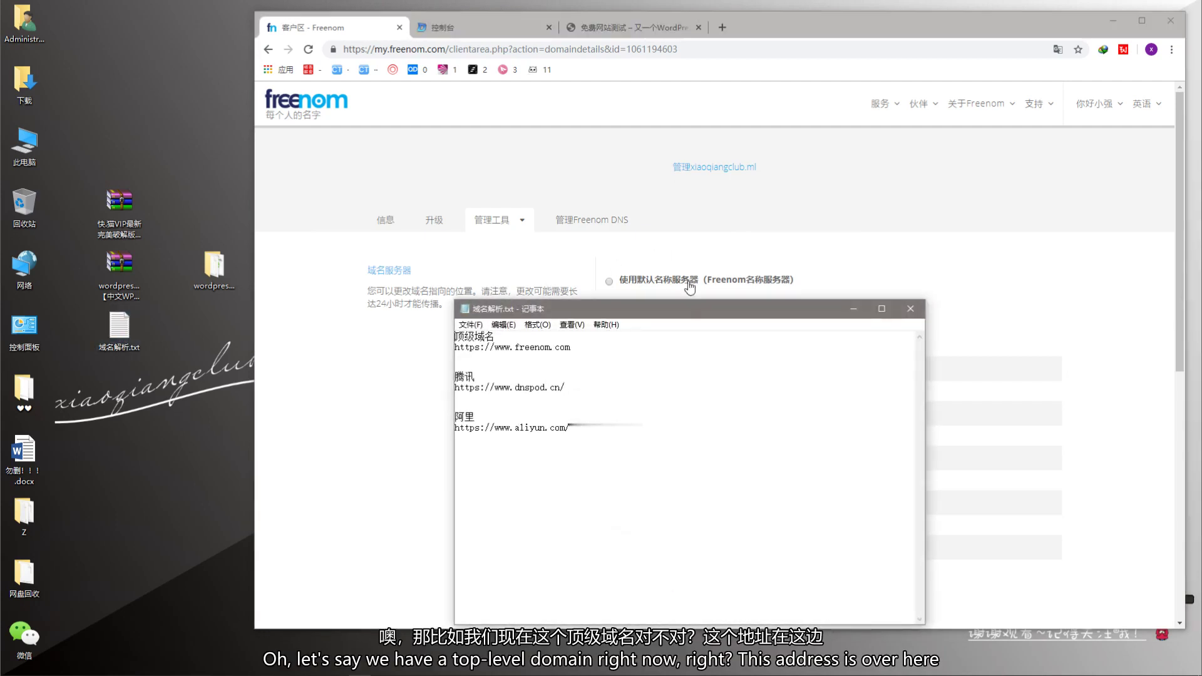
left_click_drag(677, 304, 323, 286)
left_click_drag(216, 330, 161, 330)
left_click(98, 332)
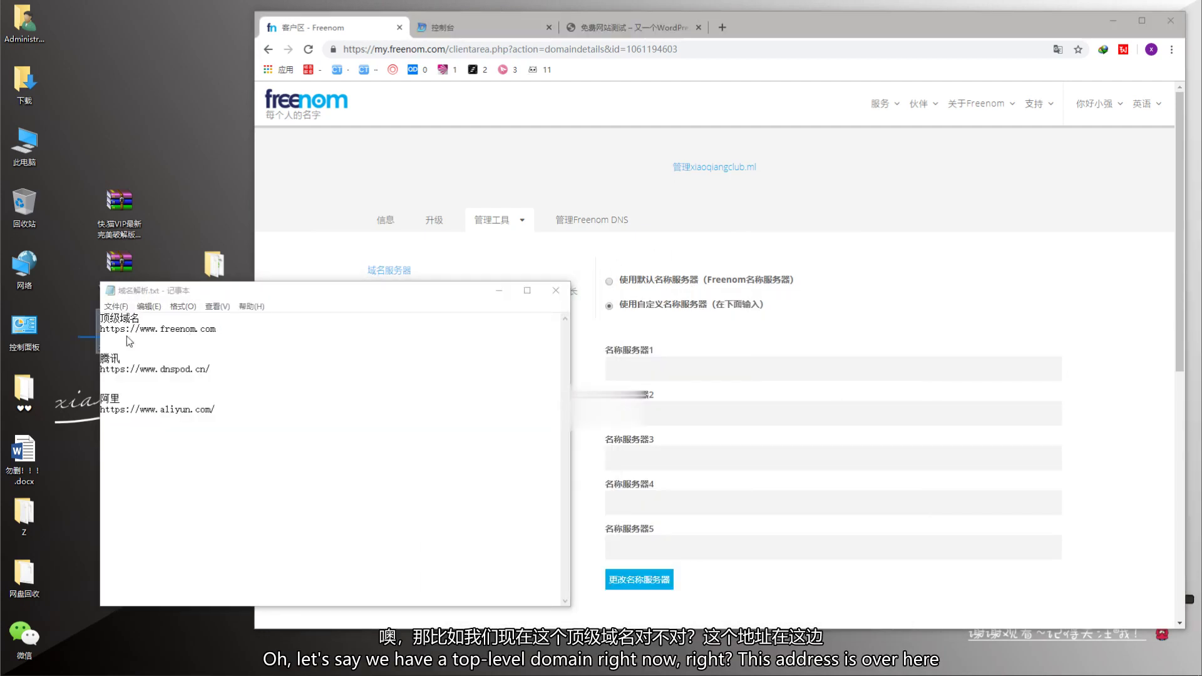
left_click(282, 342)
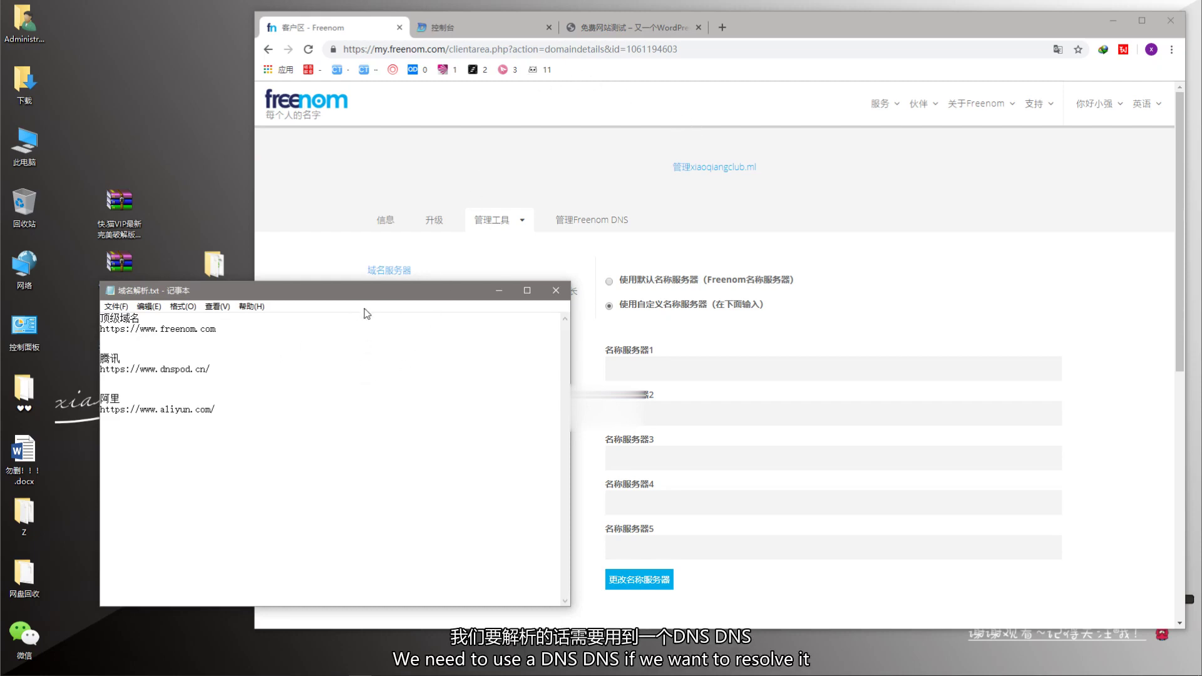
left_click_drag(356, 300, 343, 337)
left_click(442, 28)
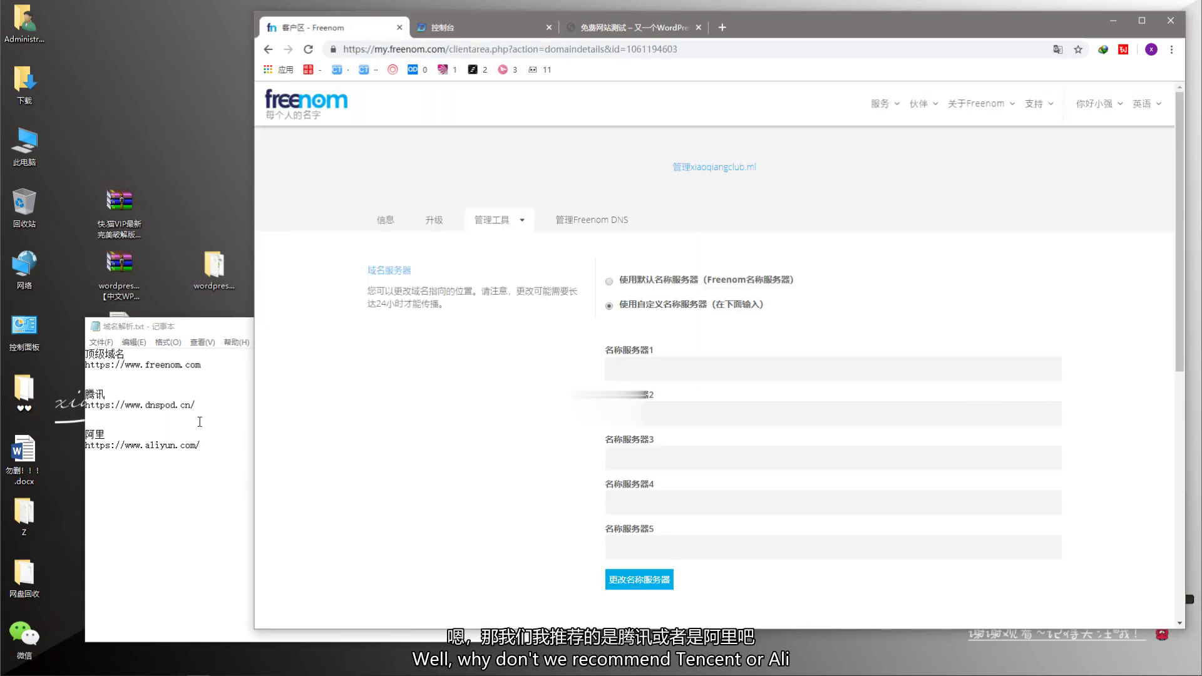
left_click_drag(196, 406, 100, 407)
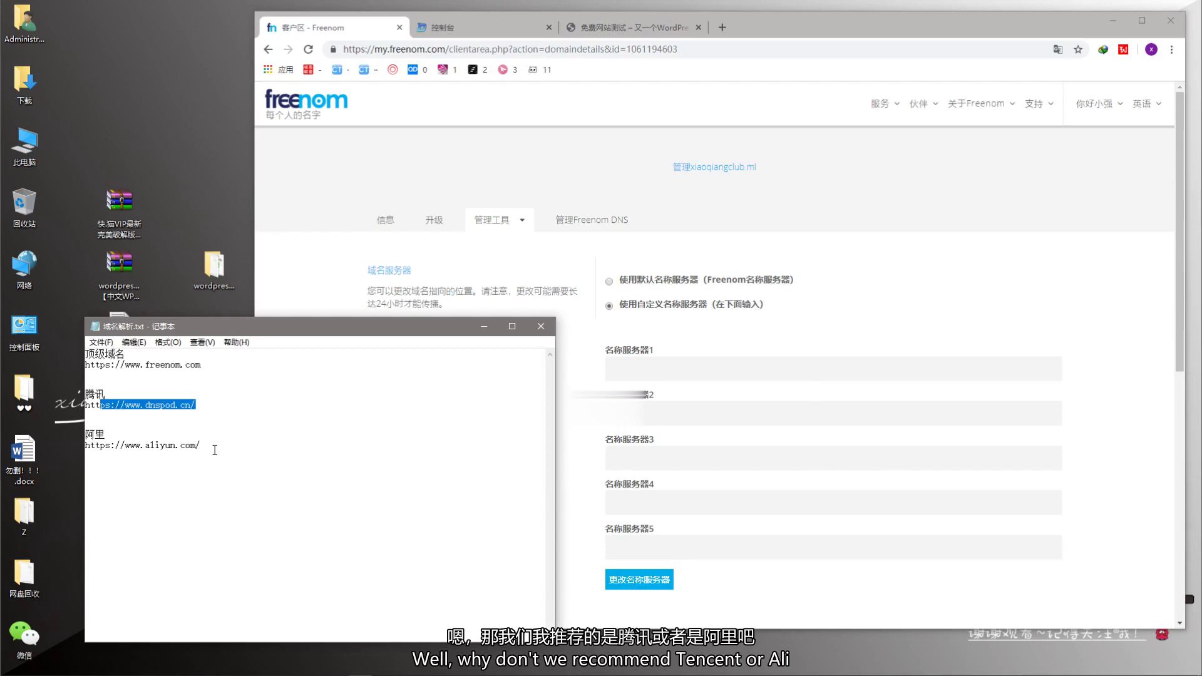
left_click_drag(214, 448, 85, 445)
left_click(260, 466)
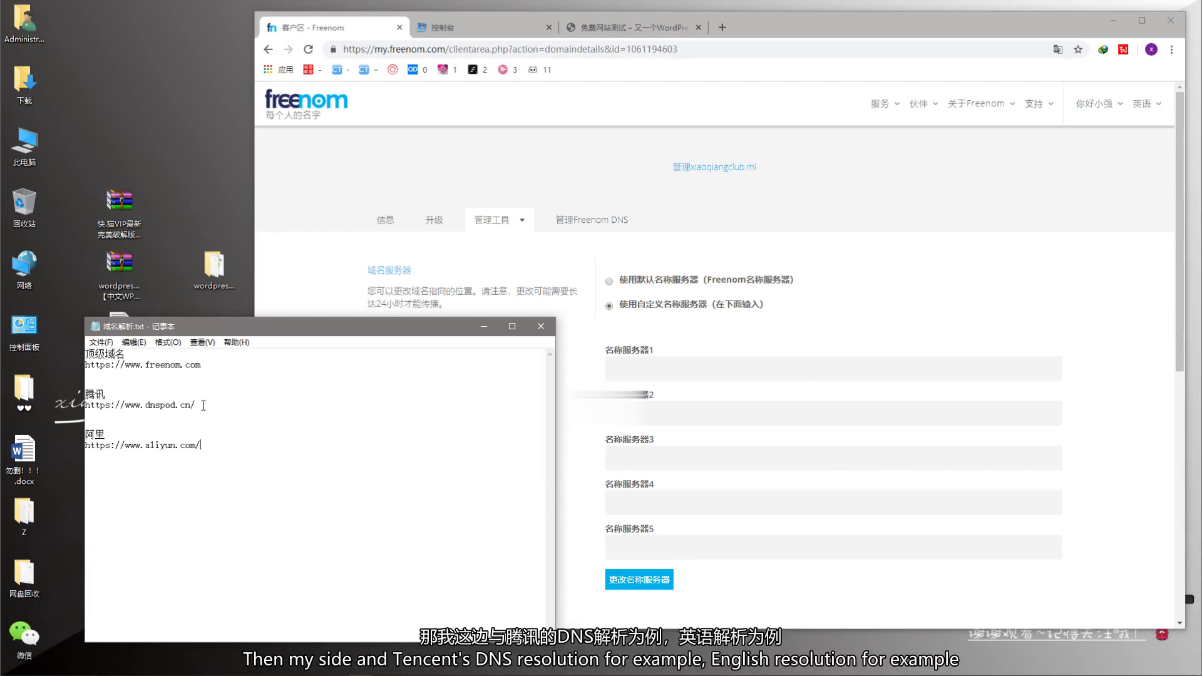
left_click_drag(205, 405, 86, 405)
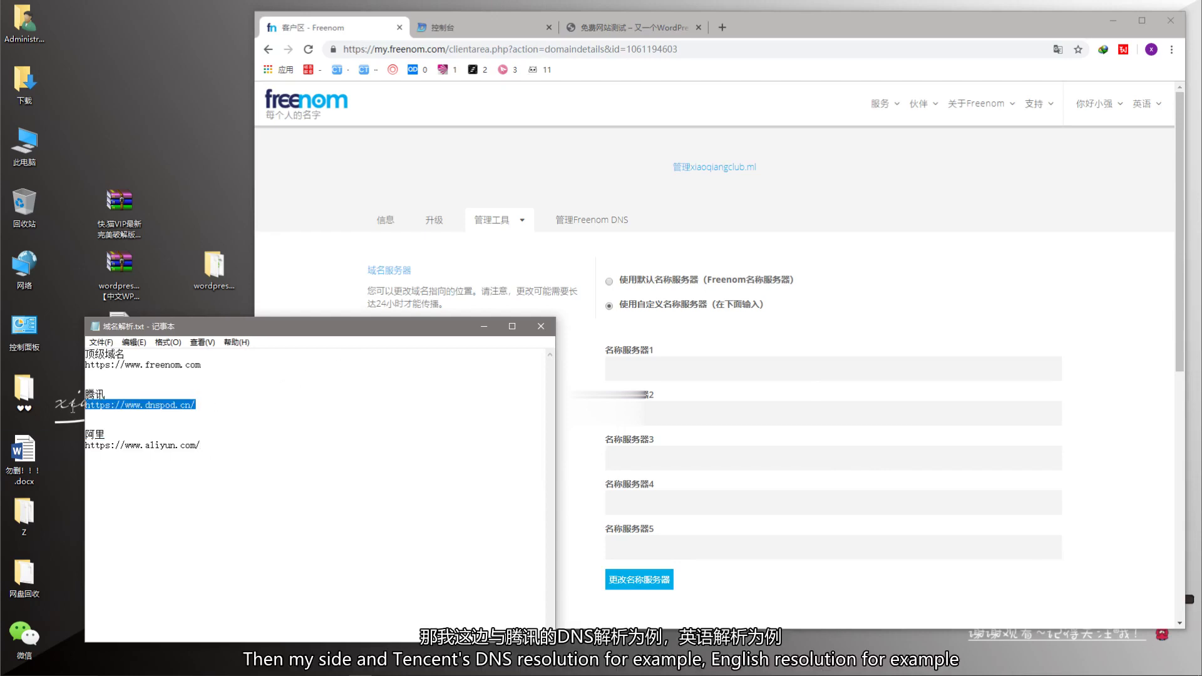
left_click(212, 402)
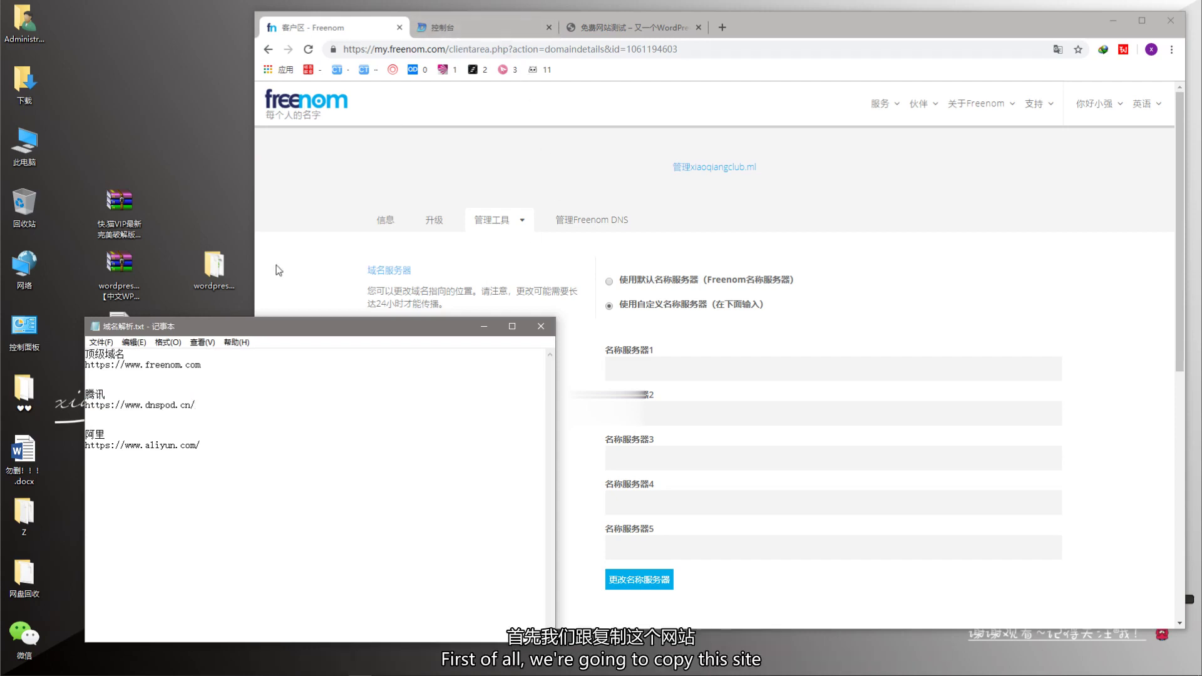
left_click_drag(208, 405, 86, 406)
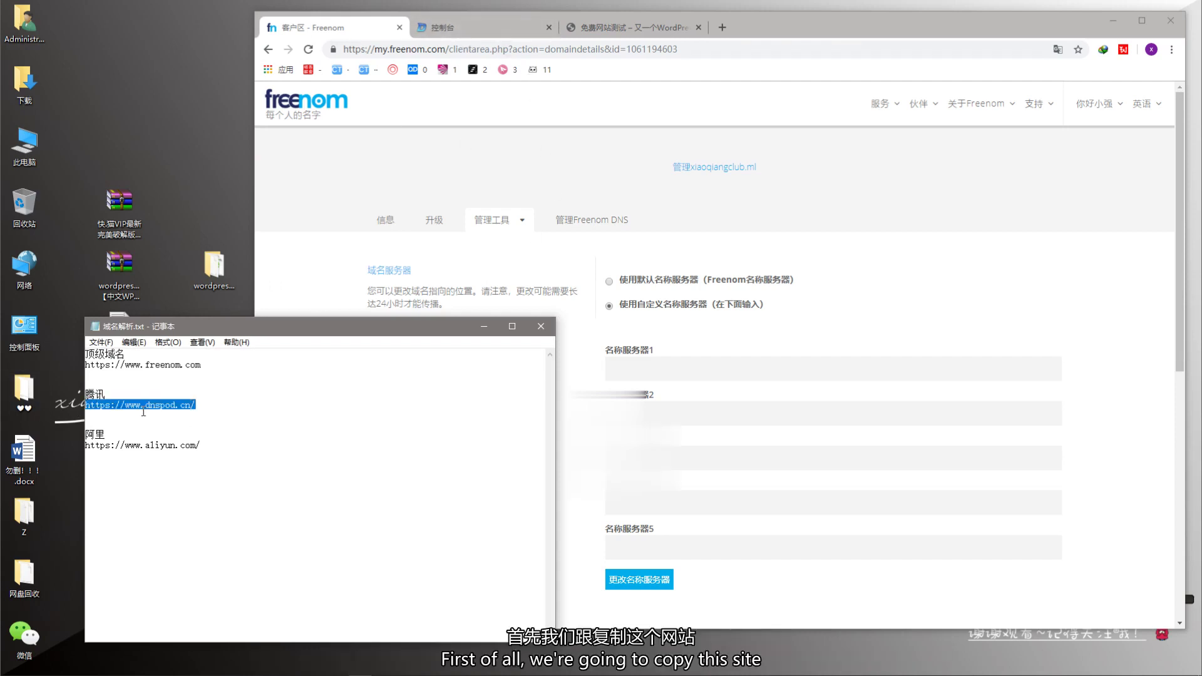
- Put the notes window away and return to the Freenom nameserver page
left_click(479, 36)
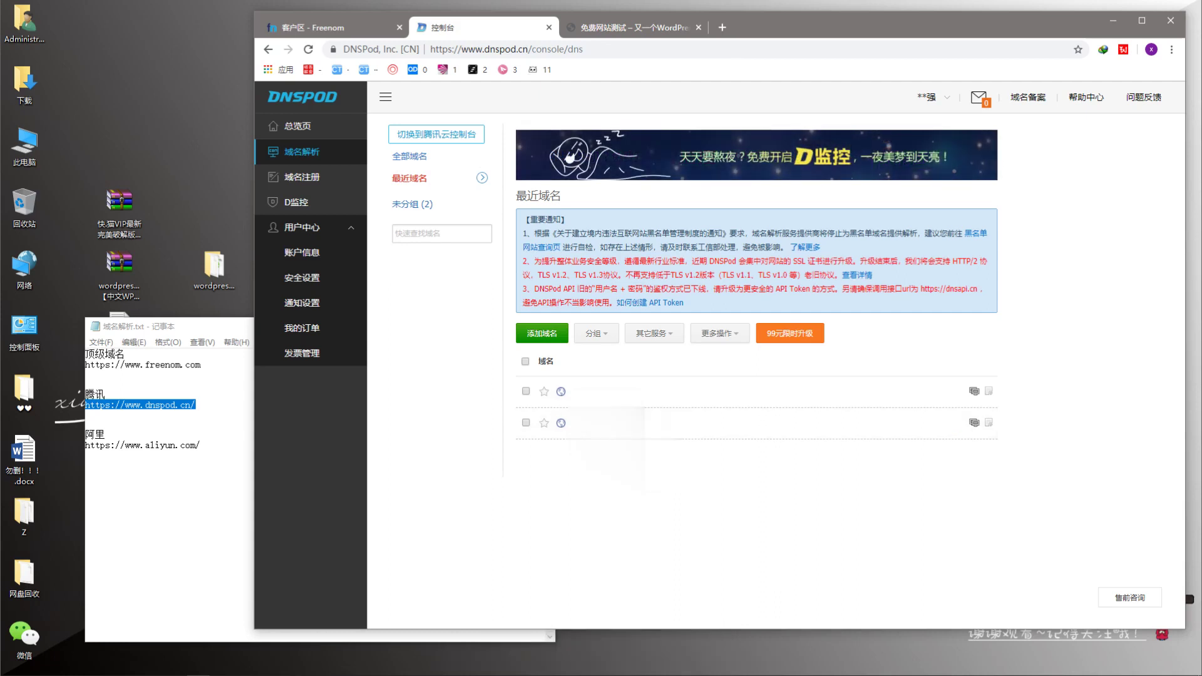
left_click(188, 494)
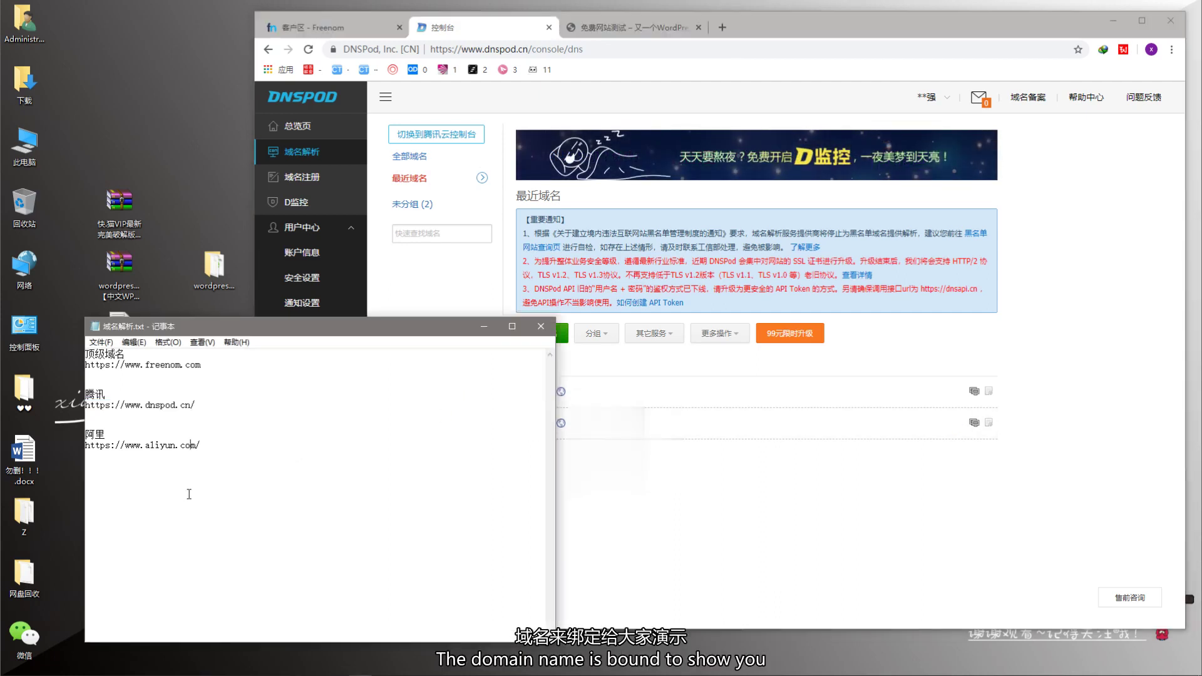
left_click(484, 326)
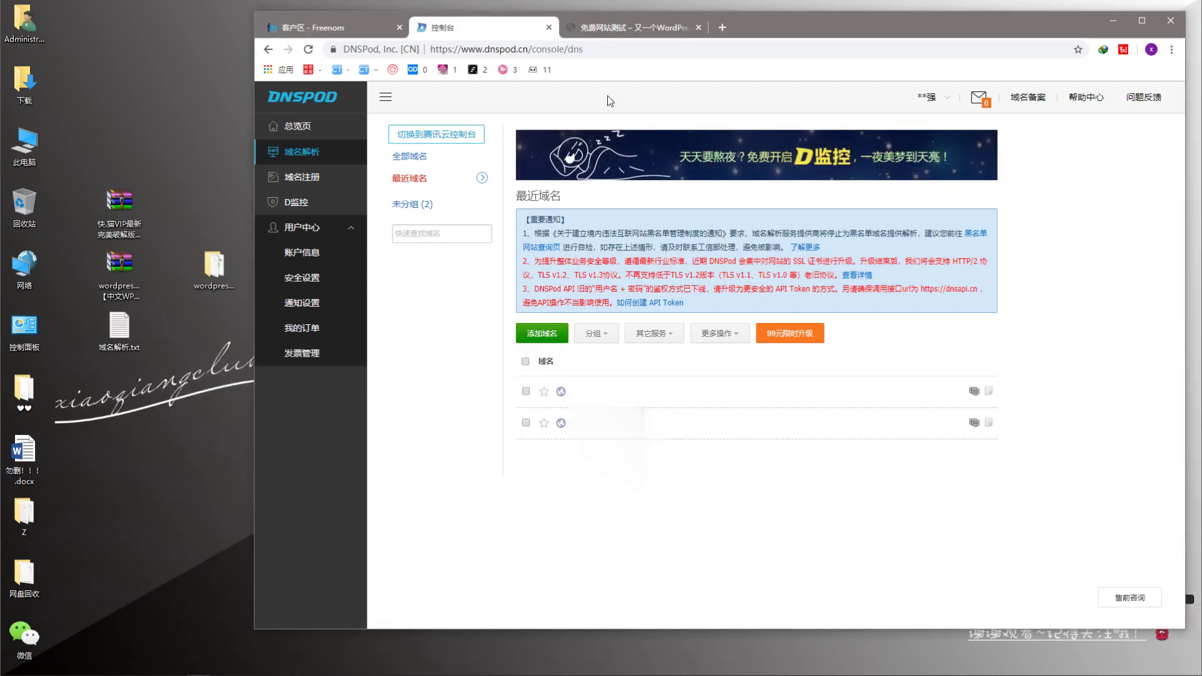
left_click(338, 28)
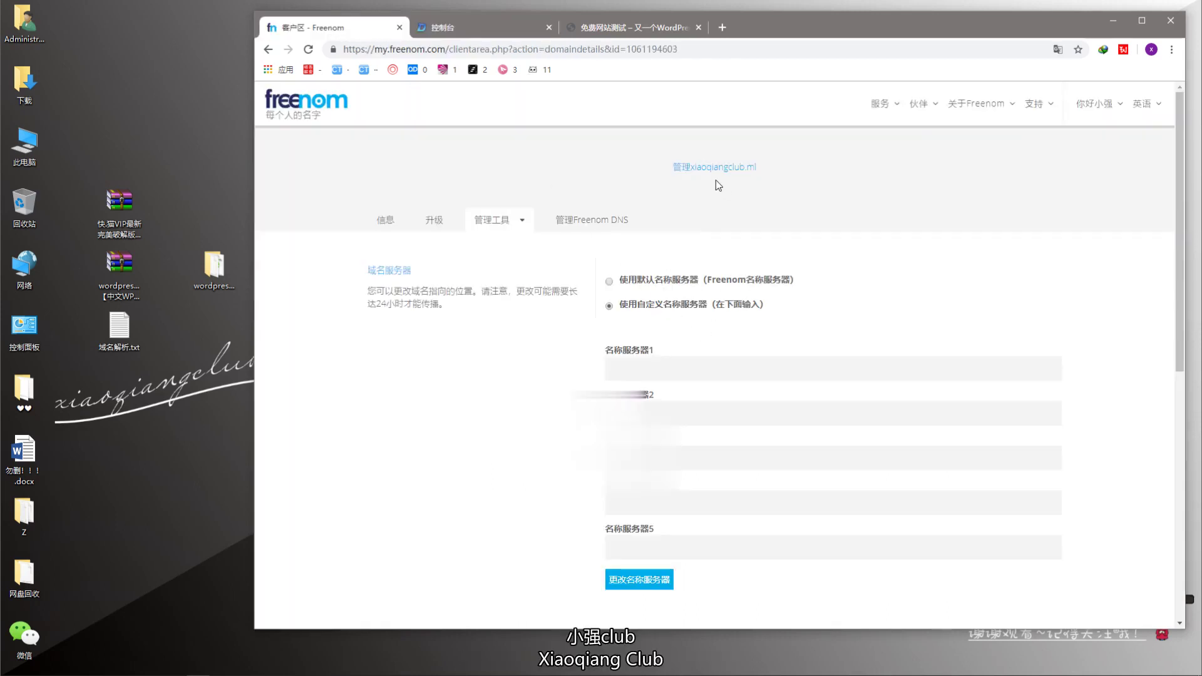
- Add xiaoqiangclub.ml as a new domain in the DNSPod console and confirm it
left_click(482, 27)
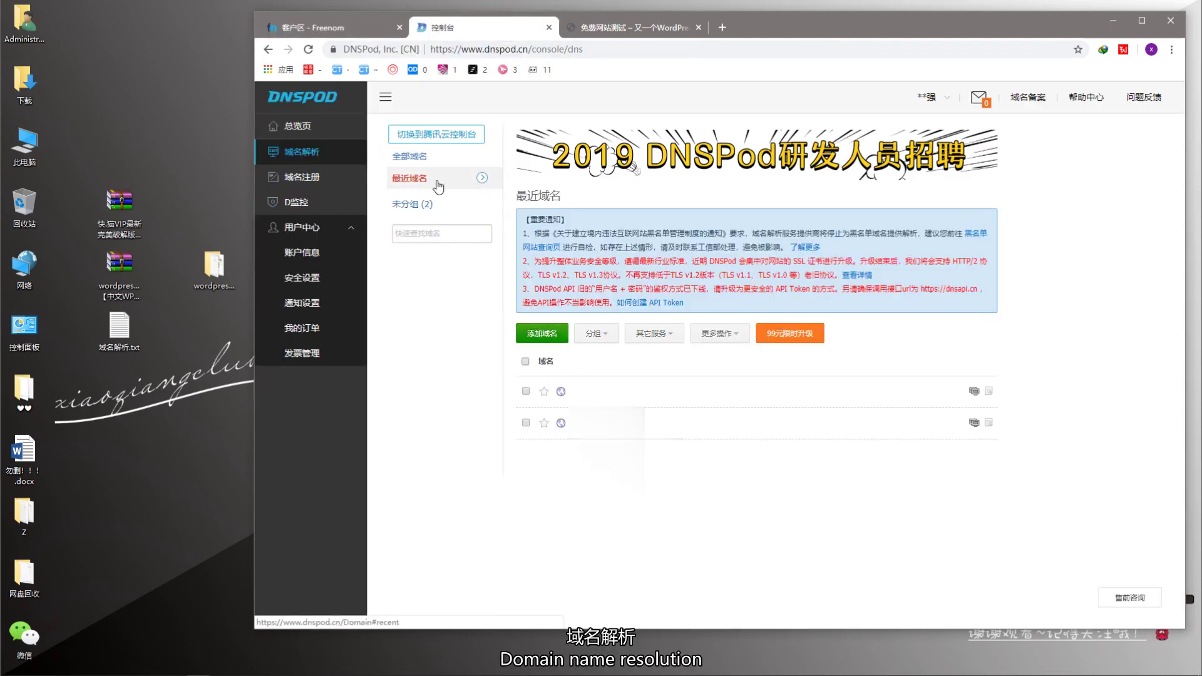
left_click(541, 333)
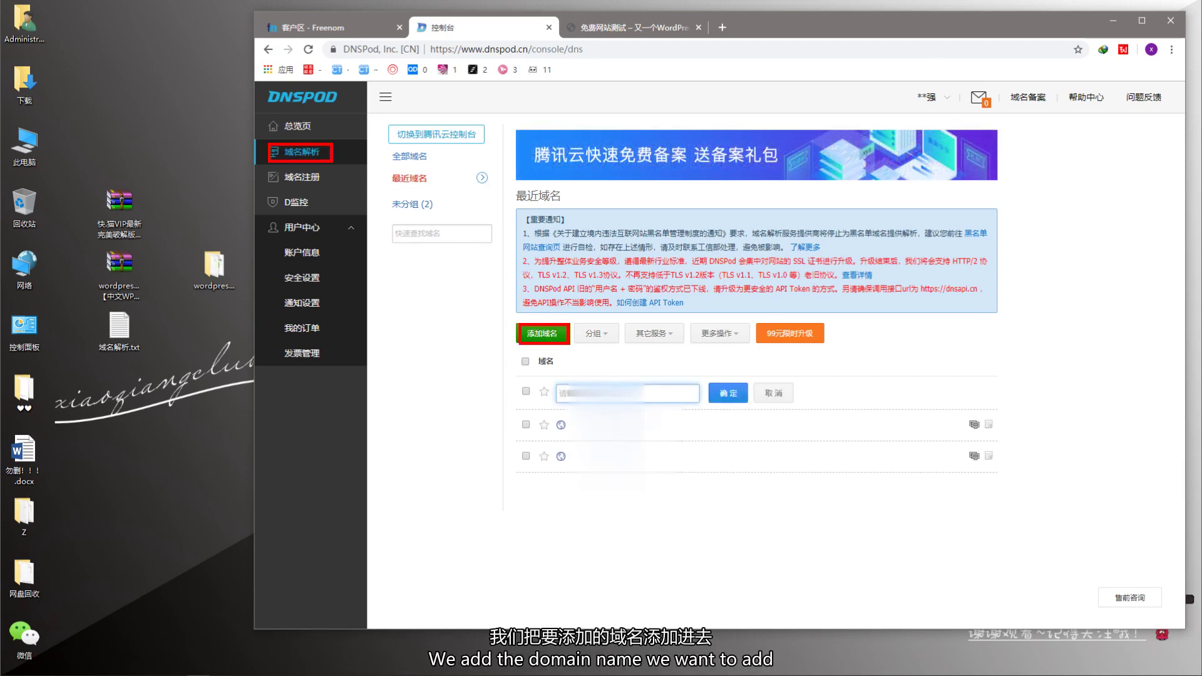
type("xiaoqiangclub.ml")
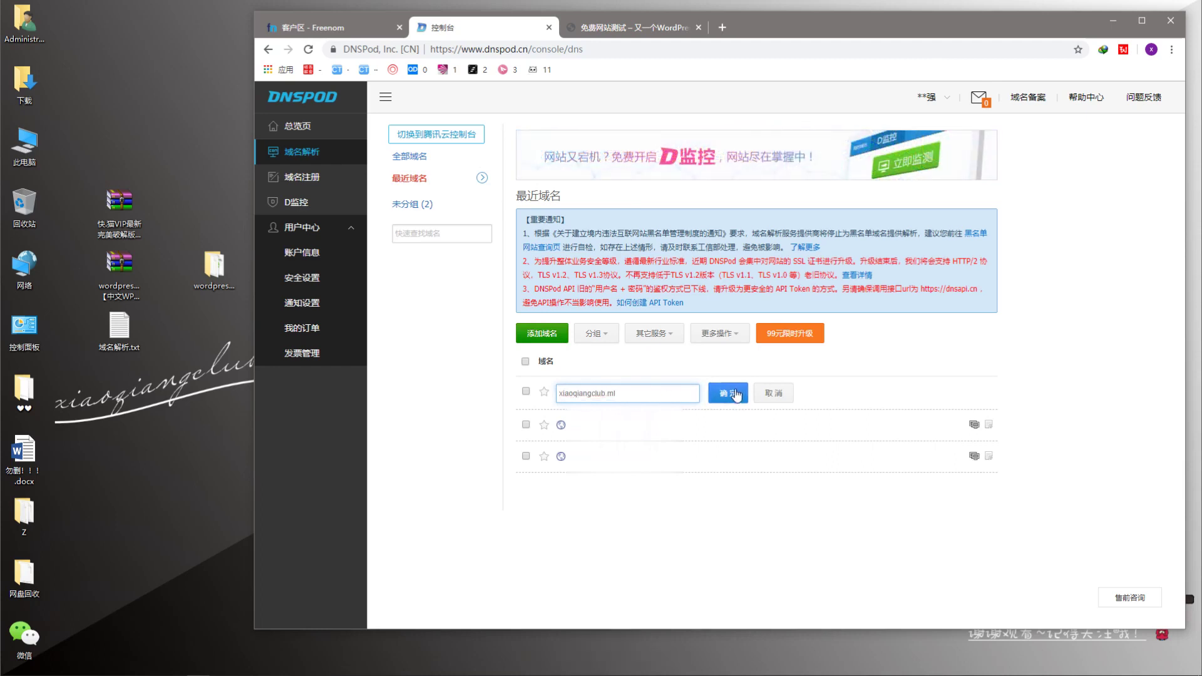
left_click(741, 393)
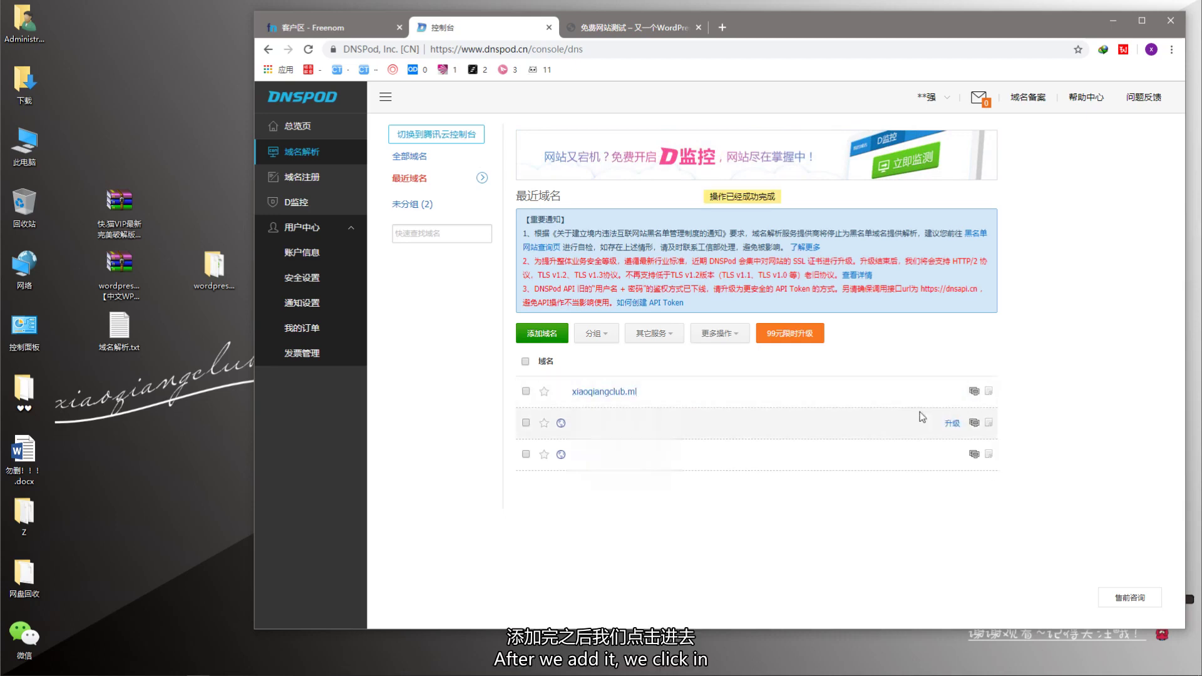
- Open xiaoqiangclub.ml's records page and dismiss the empty auto-import notice
left_click(687, 404)
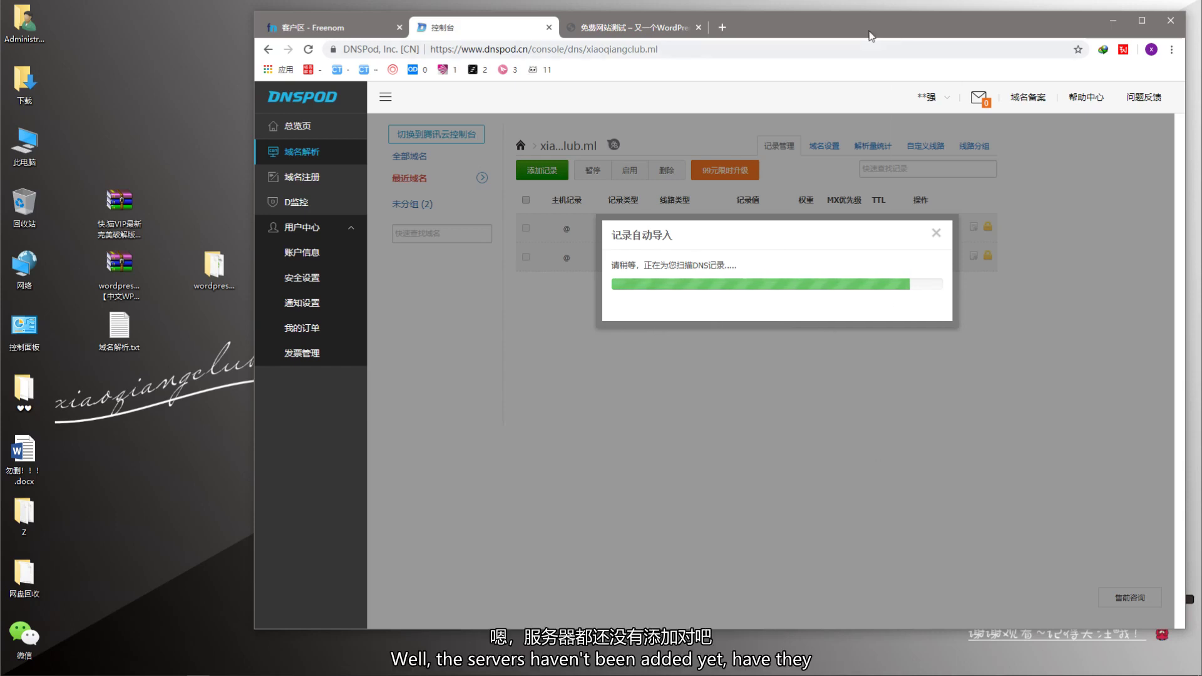
left_click_drag(870, 35, 733, 65)
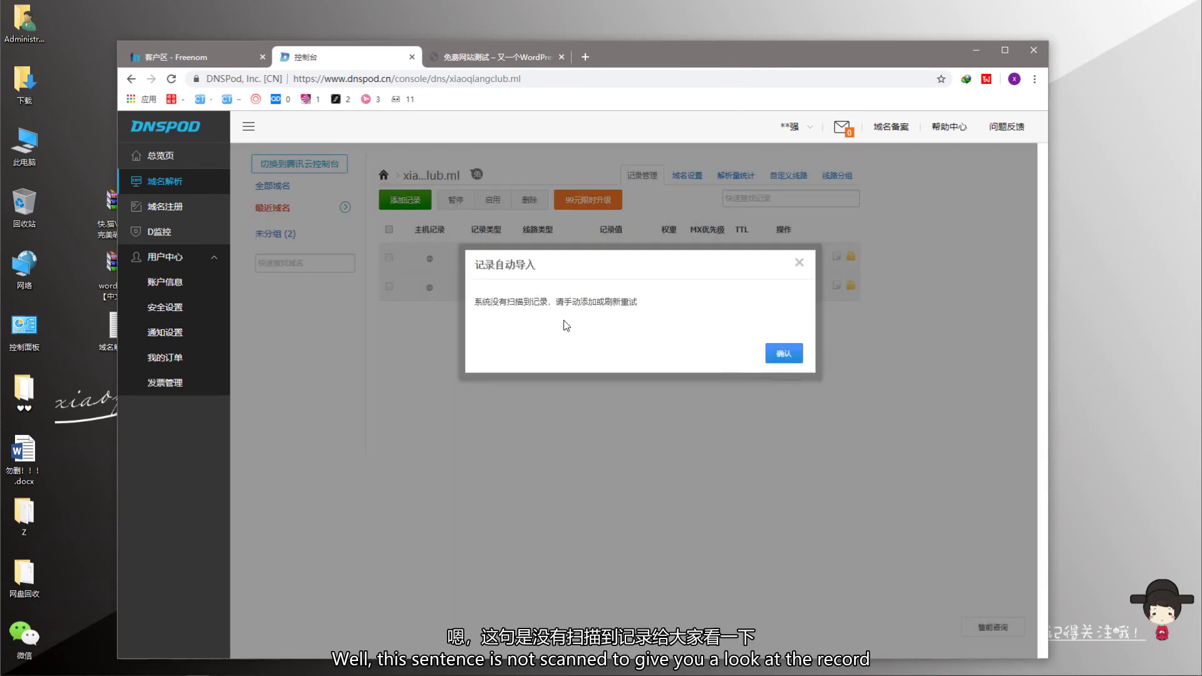
left_click(783, 353)
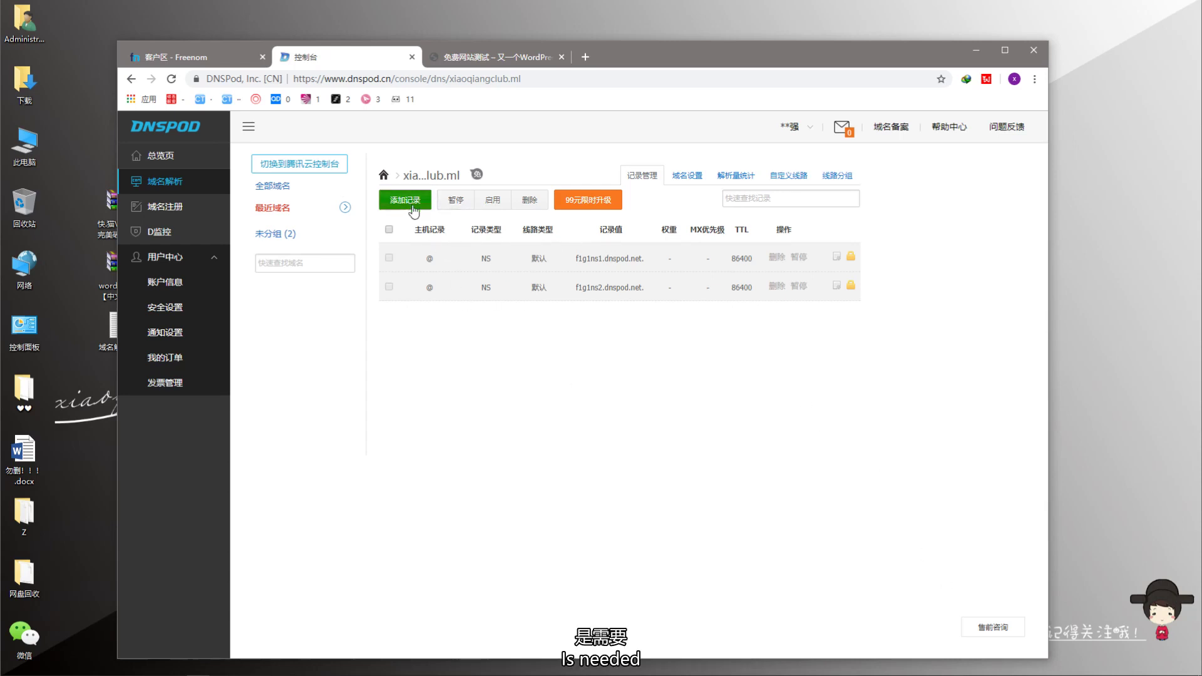
- Review 添加记录 and 域名设置, return to 记录管理, then go to Freenom's nameserver page
left_click(408, 204)
mouse_move(455, 249)
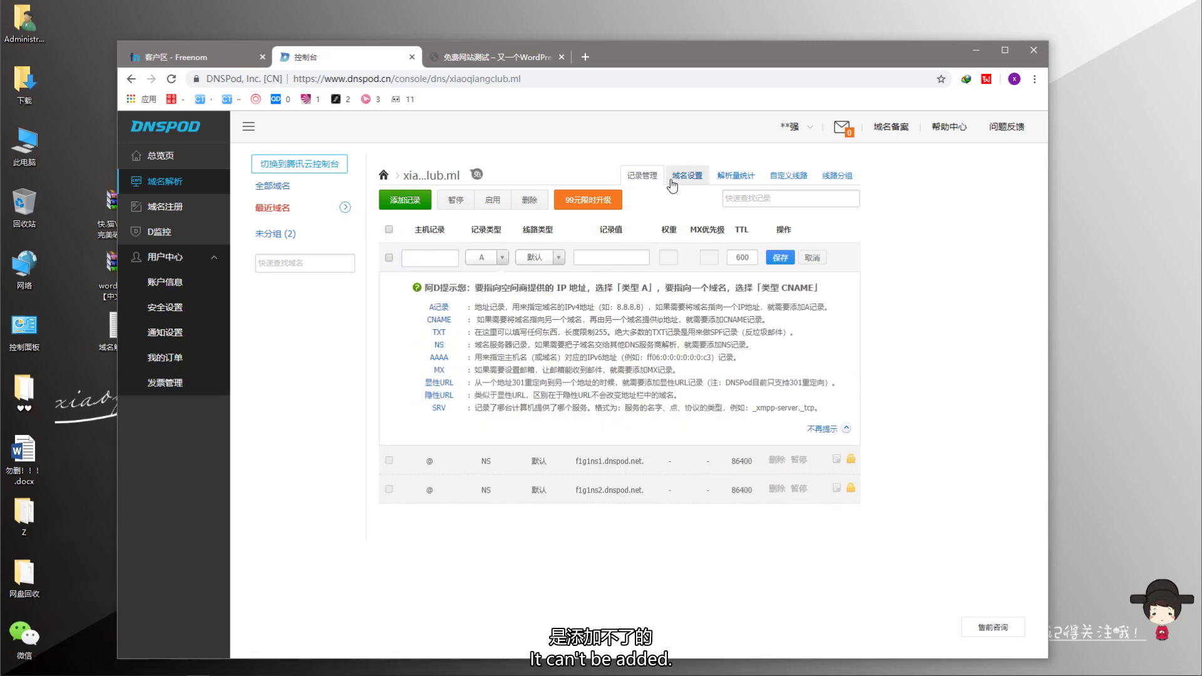
left_click(689, 178)
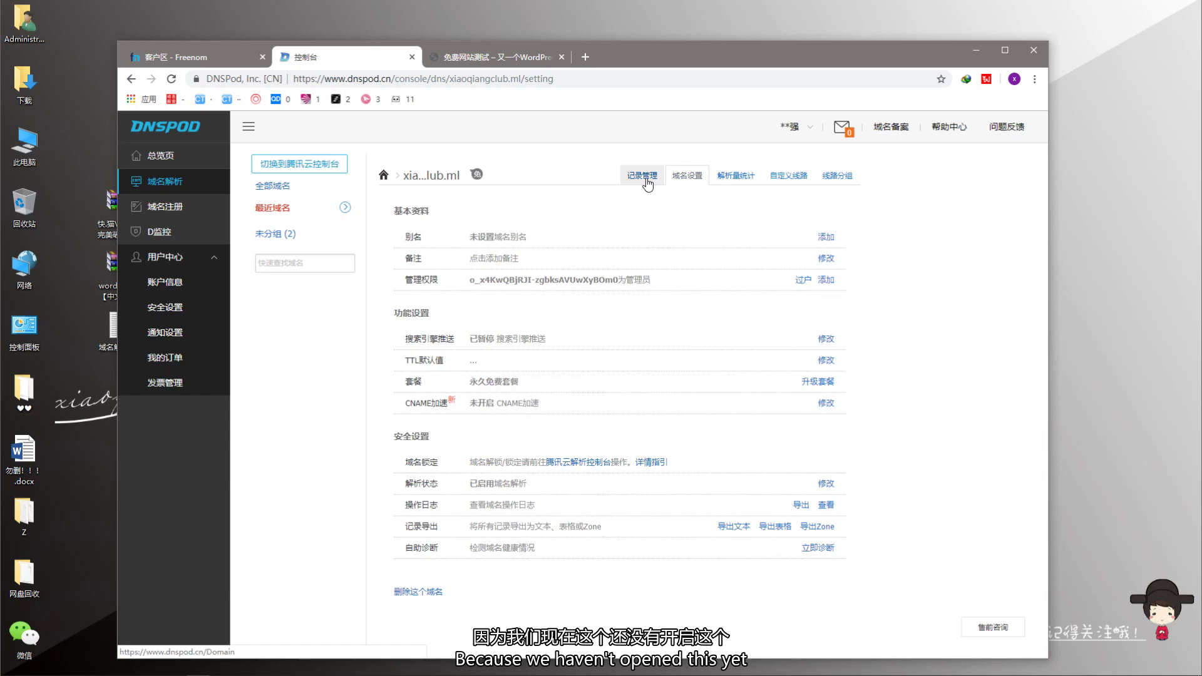
left_click(642, 178)
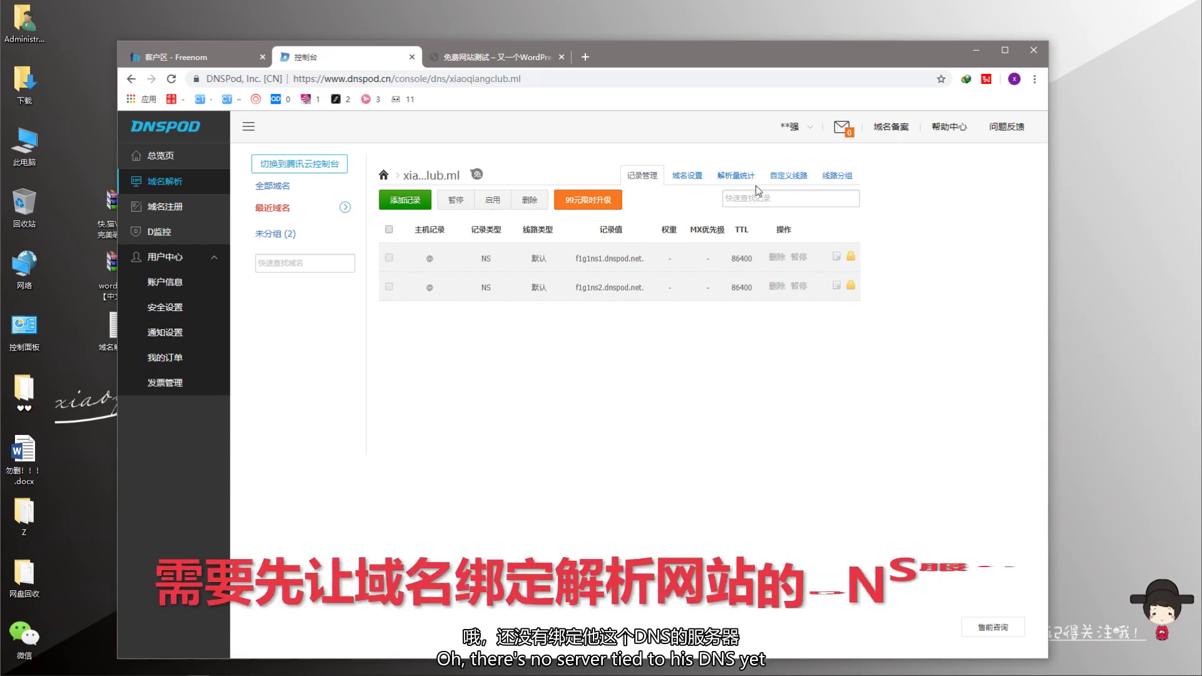
left_click(200, 57)
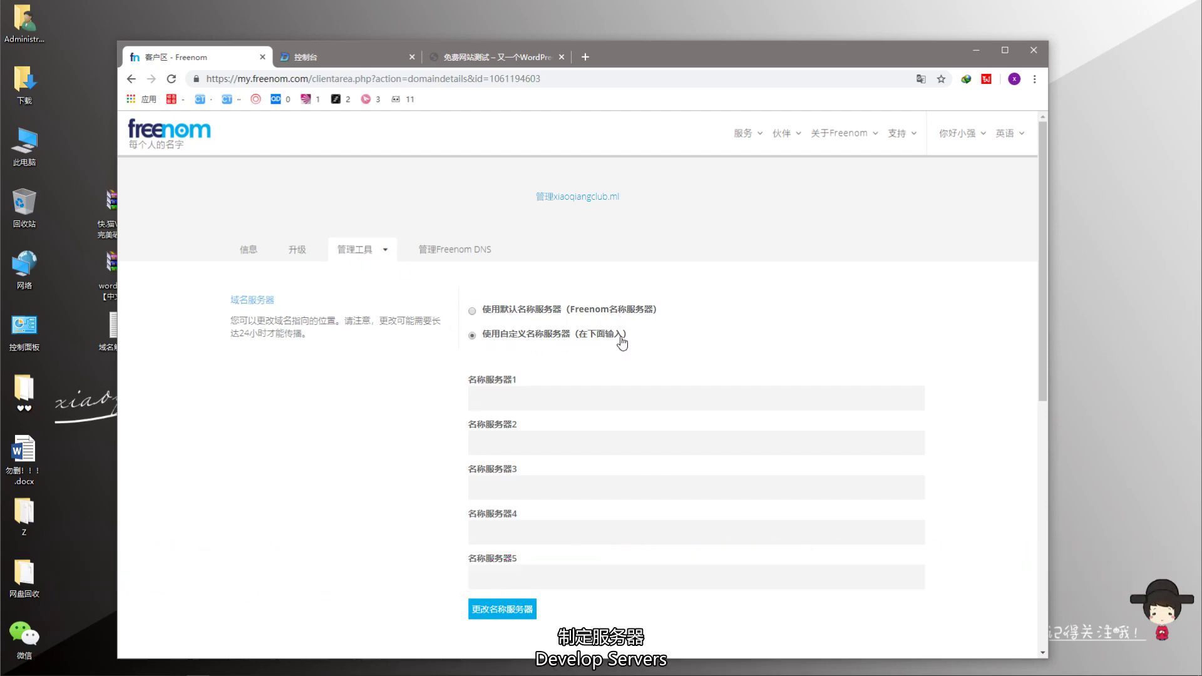
- Copy f1g1ns1.dnspod.net from DNSPod into Freenom's Nameserver 1 field
left_click(321, 62)
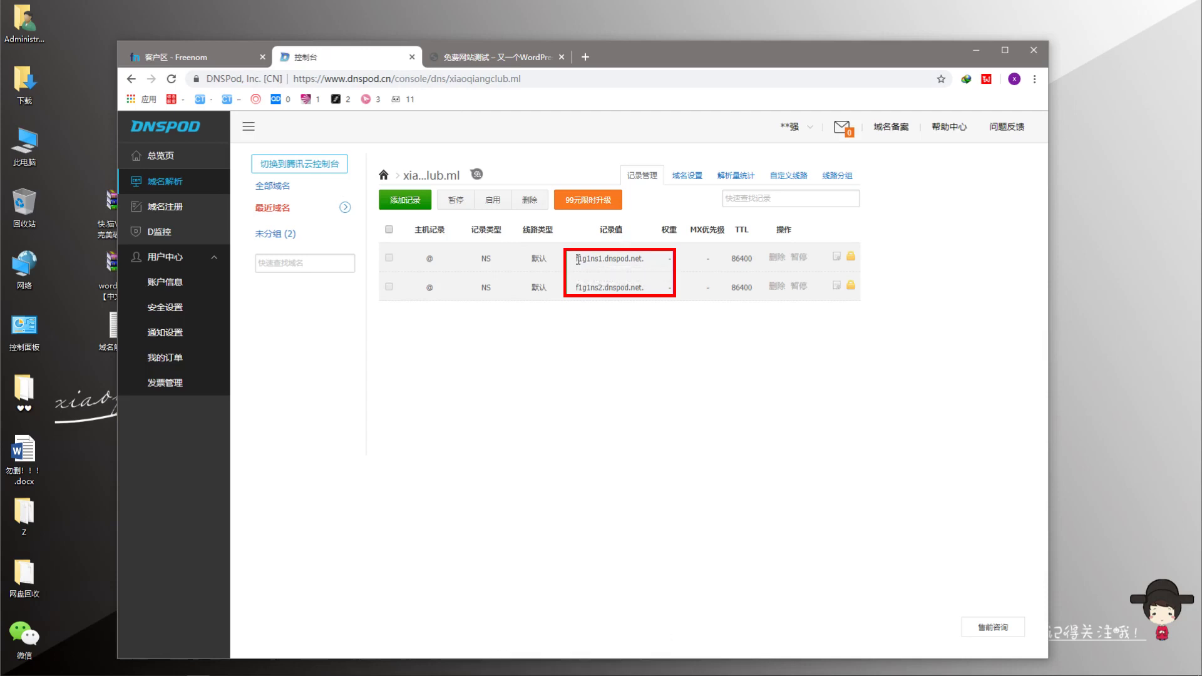
left_click_drag(576, 258, 641, 259)
key("ctrl+c")
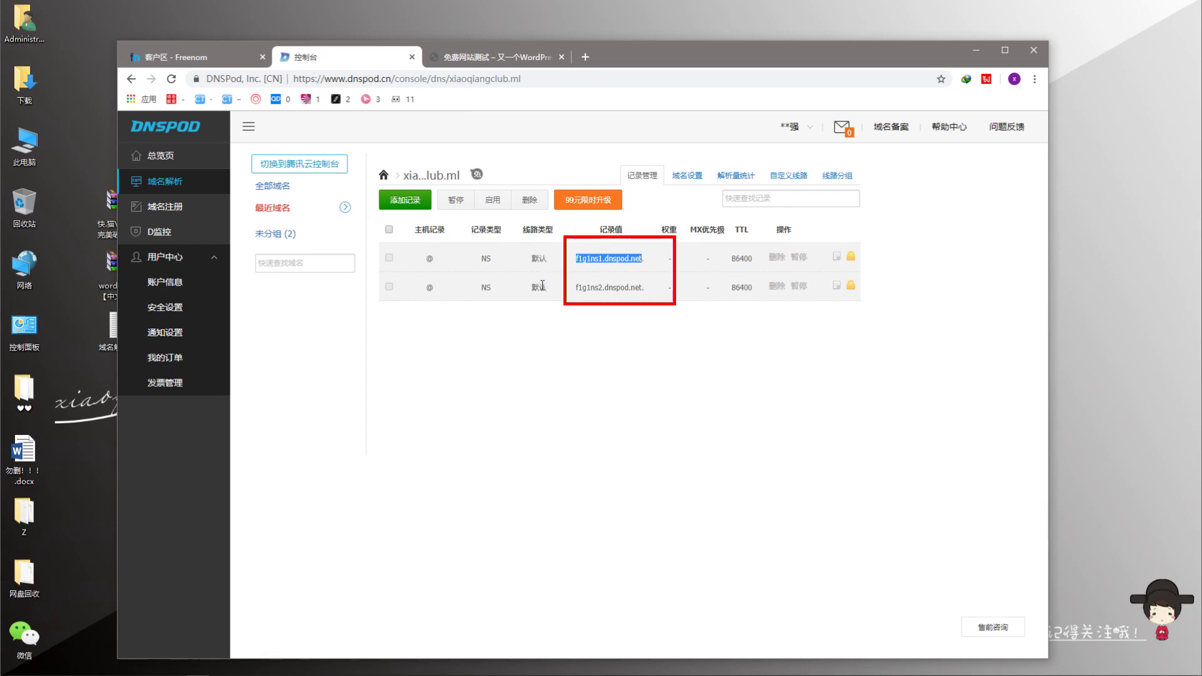
left_click(244, 57)
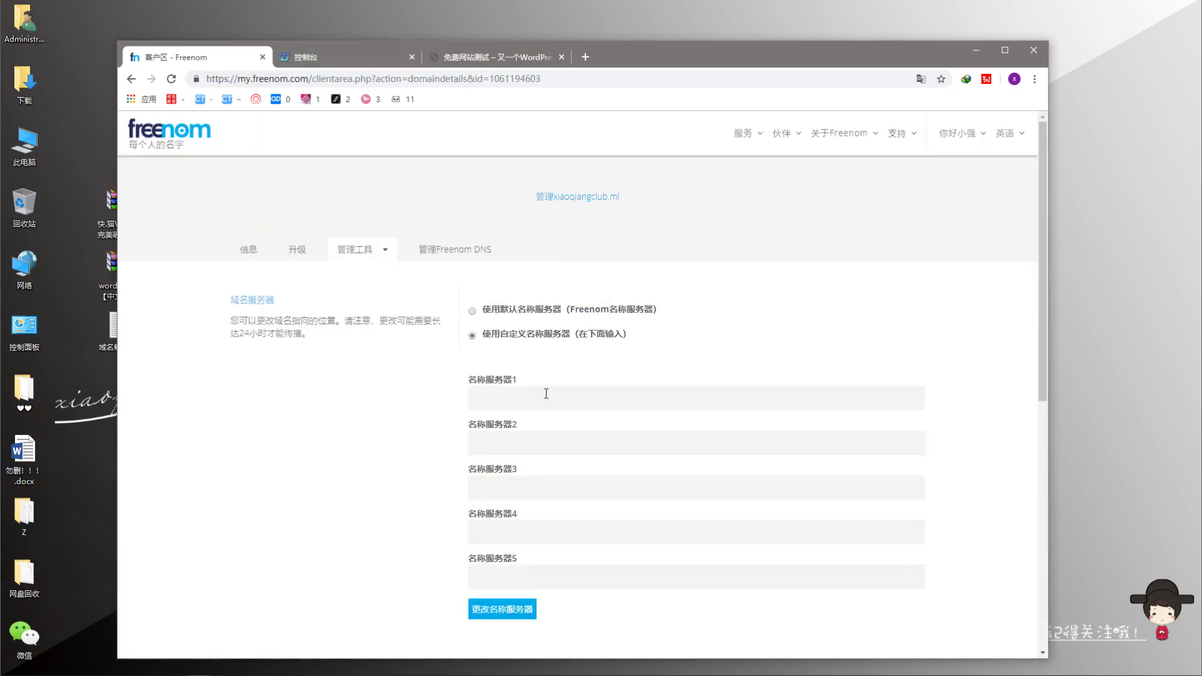
key("ctrl+v")
- Copy f1g1ns2.dnspod.net into Nameserver 2 and save the nameserver change
key("ctrl+Tab")
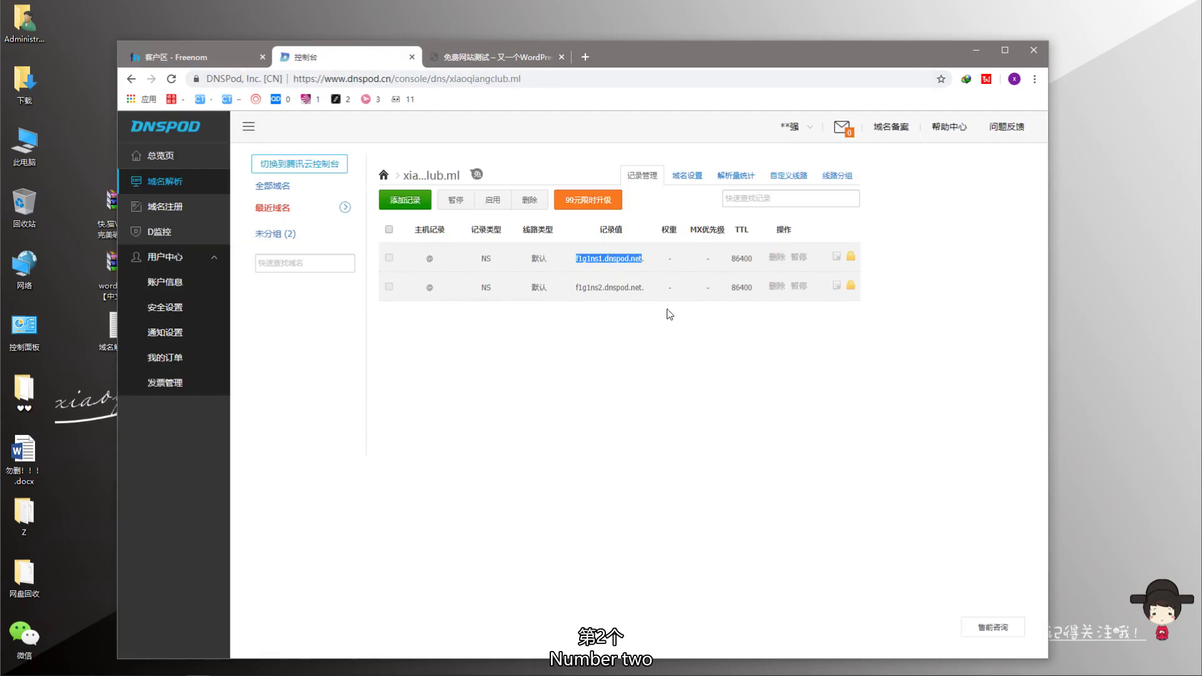
left_click_drag(576, 289, 639, 292)
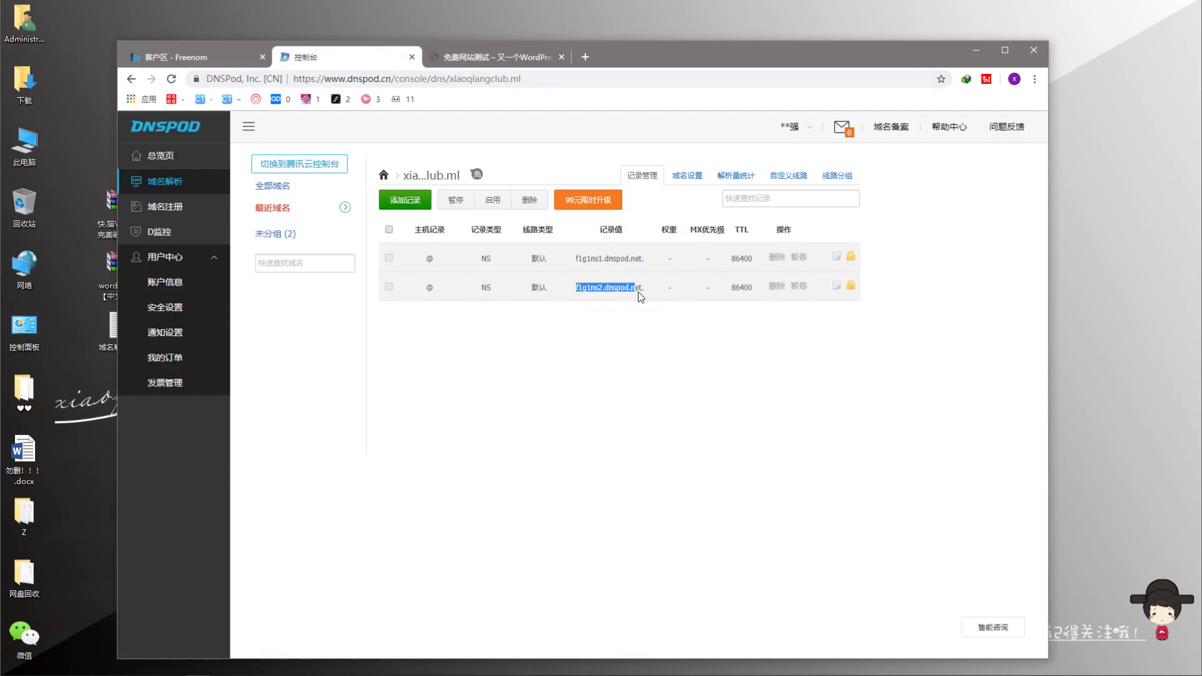
key("ctrl+shift+Tab")
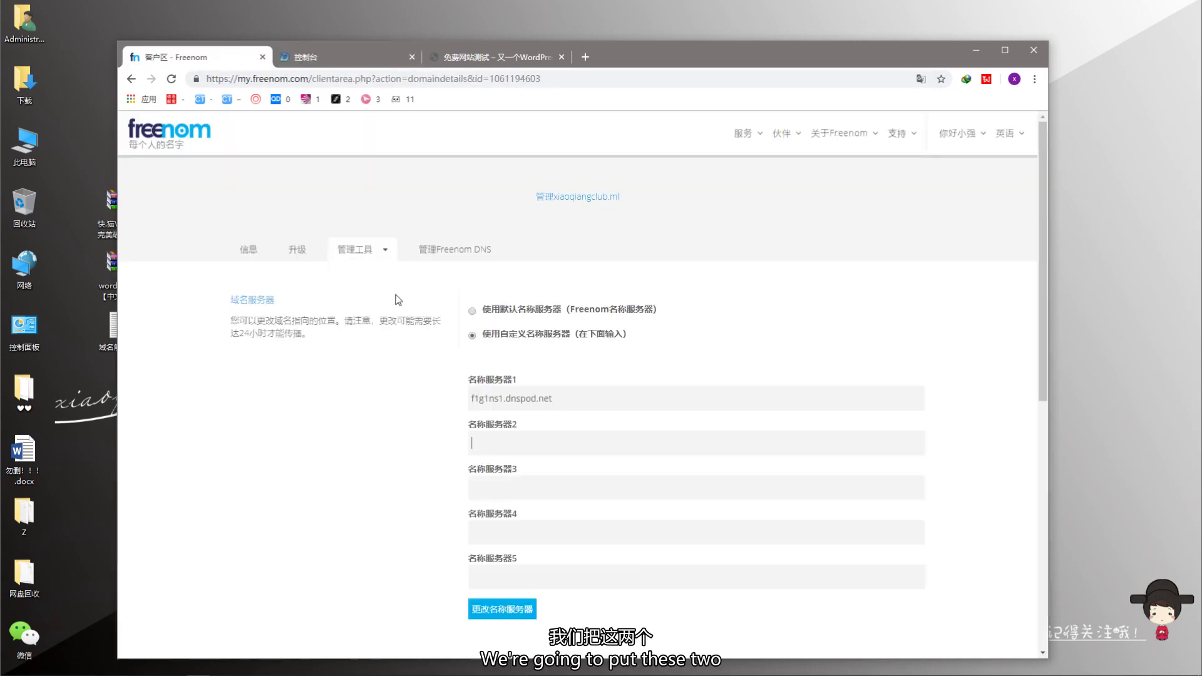
type("f1g1ns2.dnspod.net")
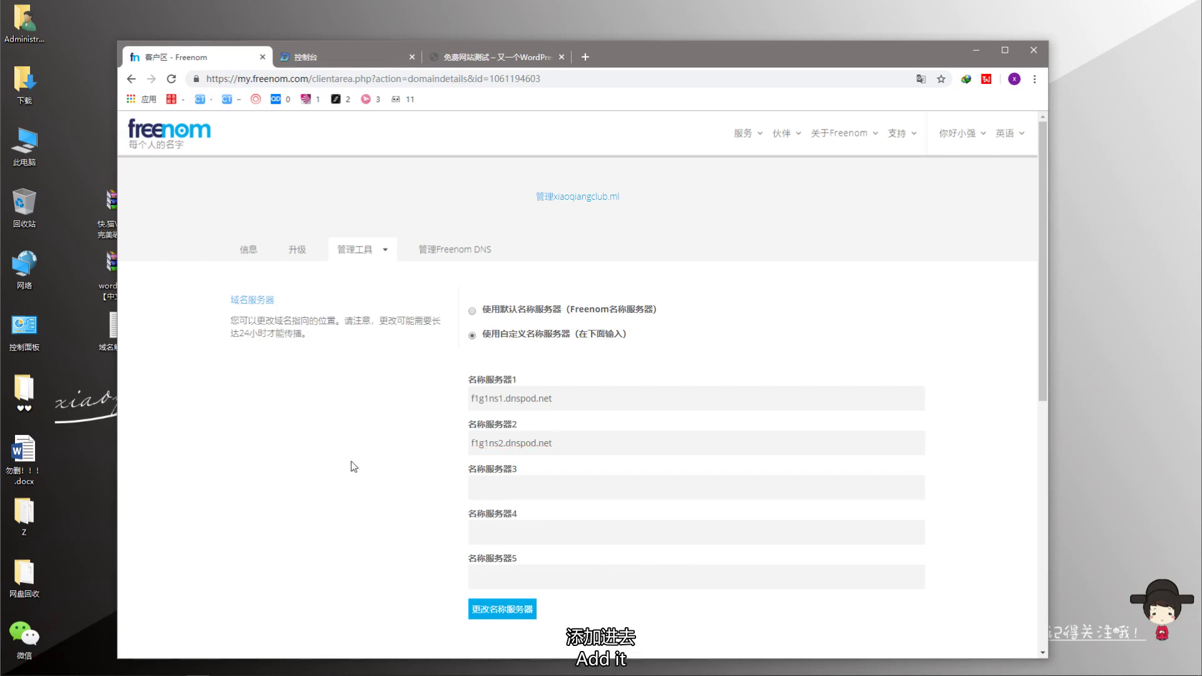
scroll(461, 486, "down", 2)
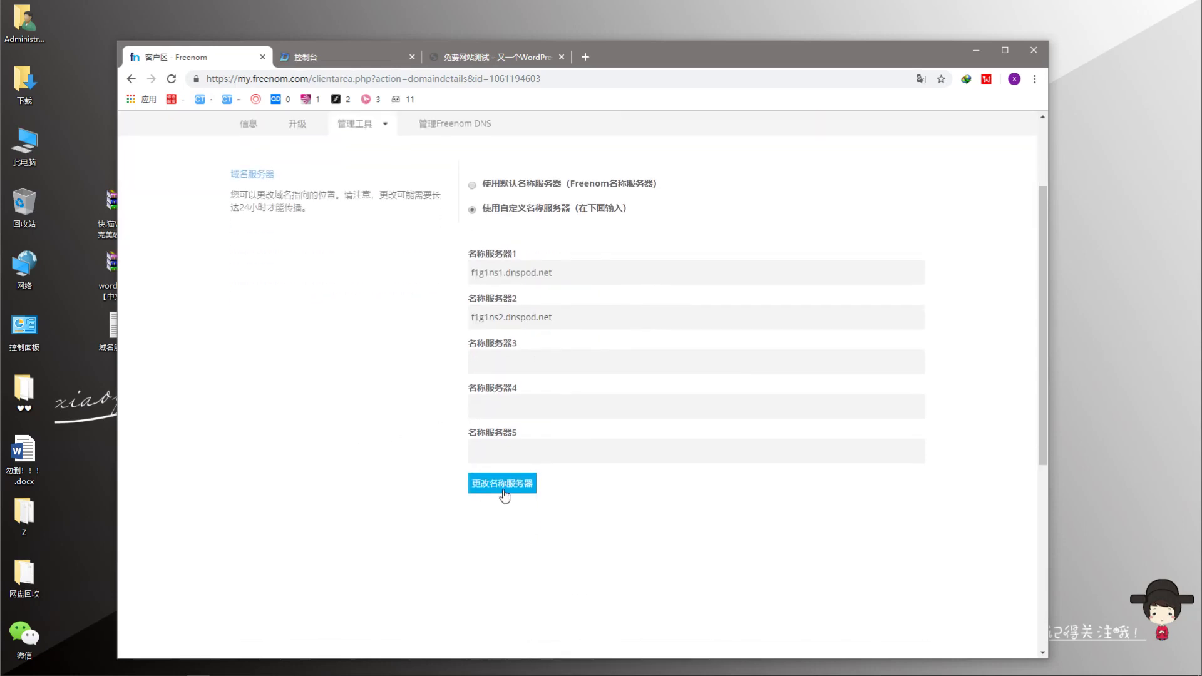
left_click(504, 492)
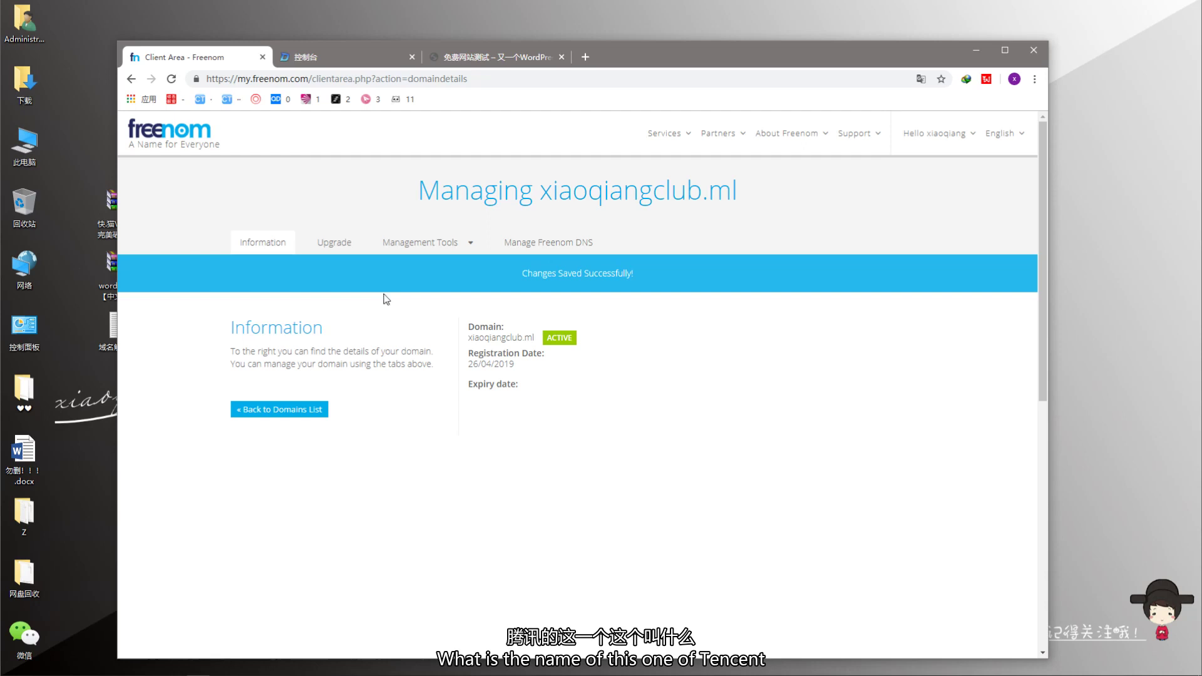
- Reload xiaoqiangclub.ml's records, dismiss the import dialog, and open the nameserver-change help article
left_click(337, 61)
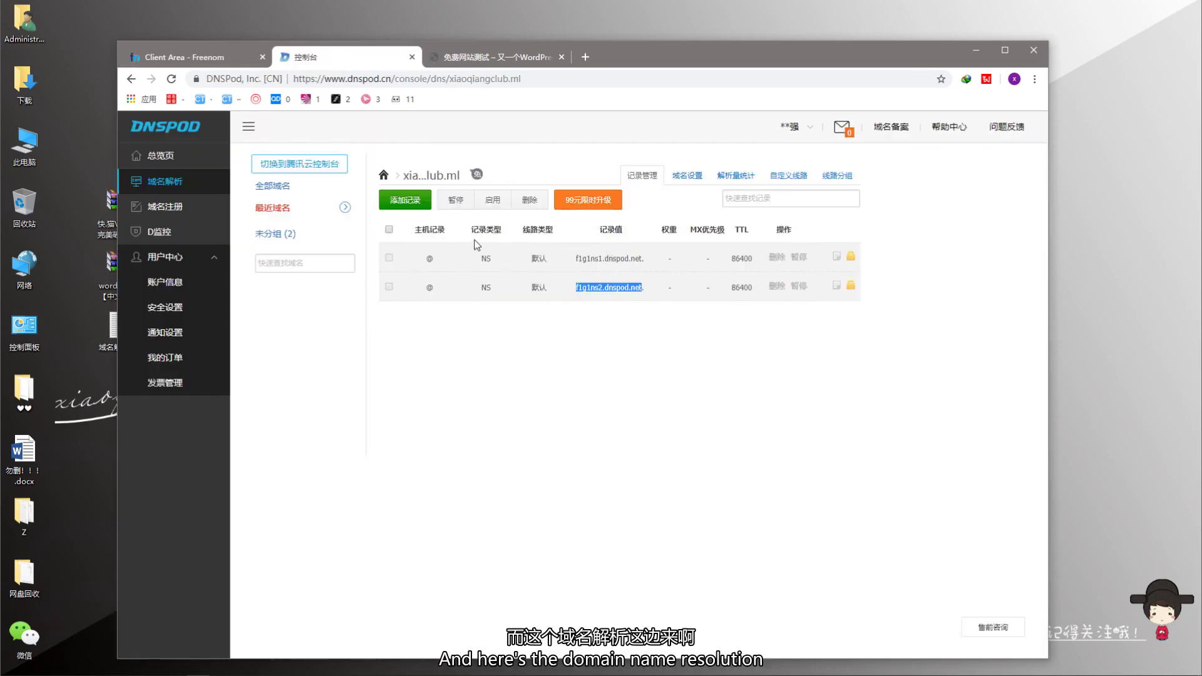
left_click(628, 357)
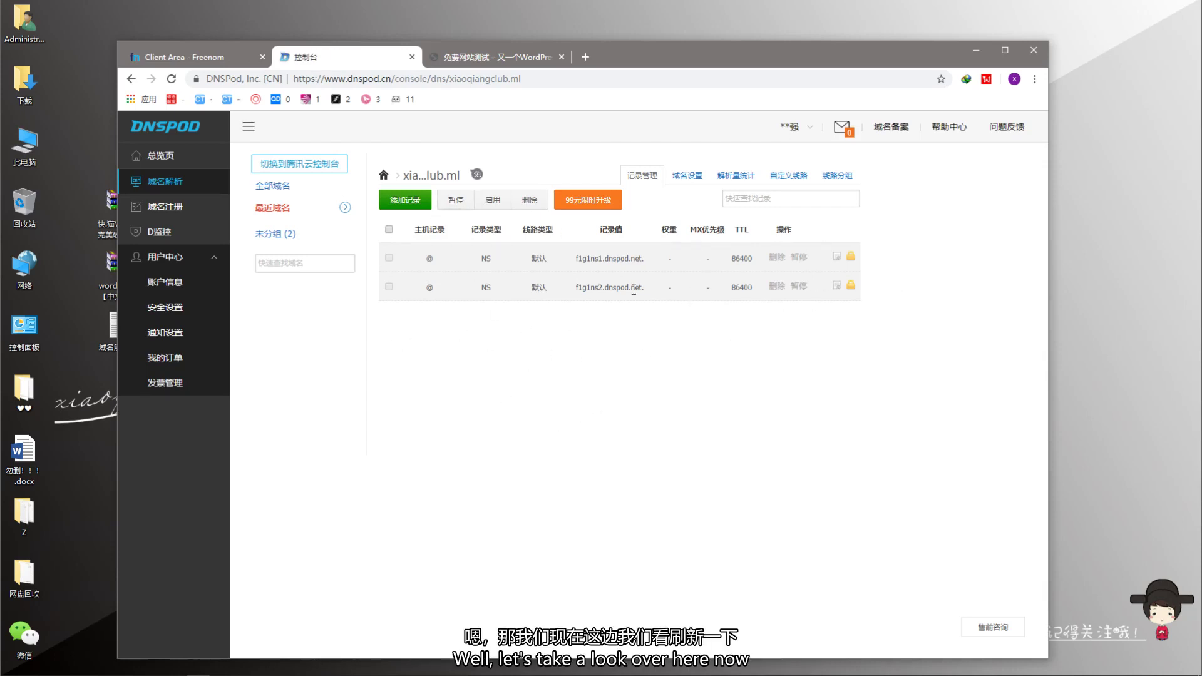
key("F5")
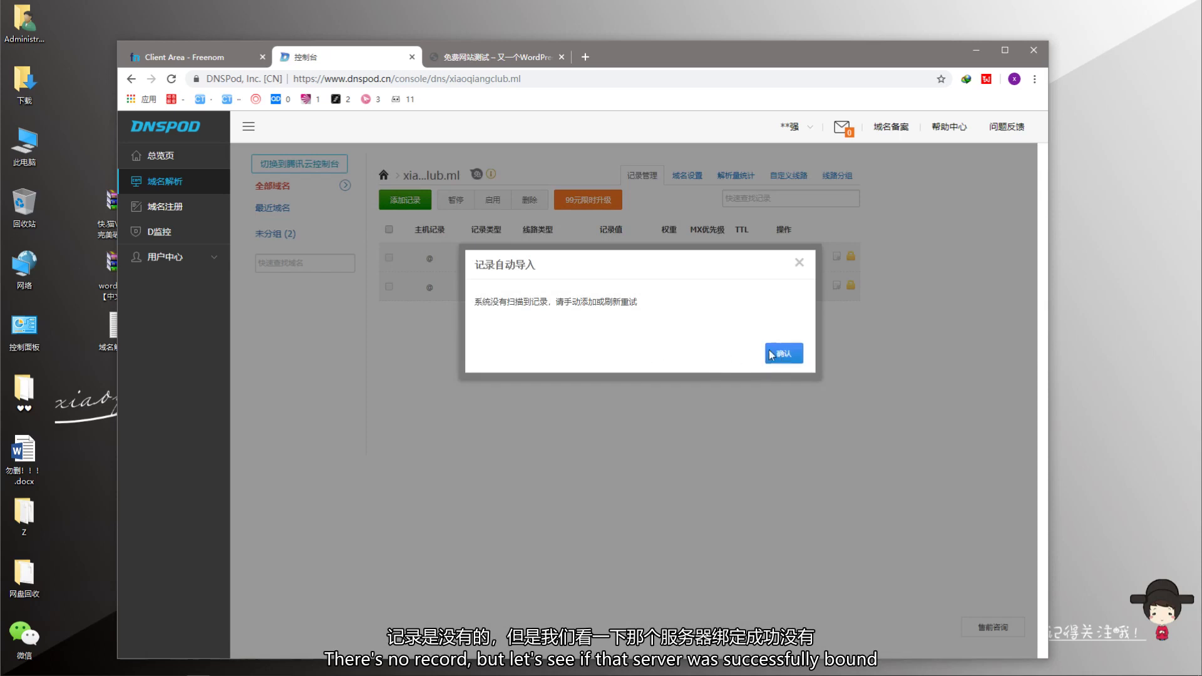
left_click(771, 355)
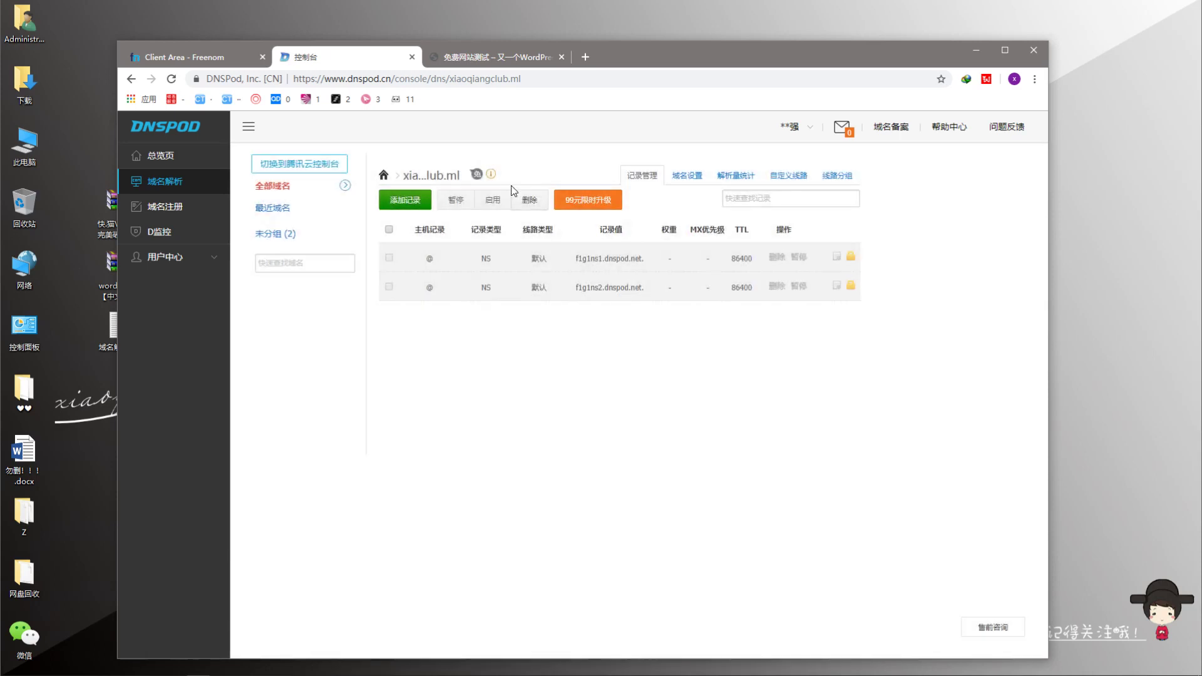
left_click(490, 176)
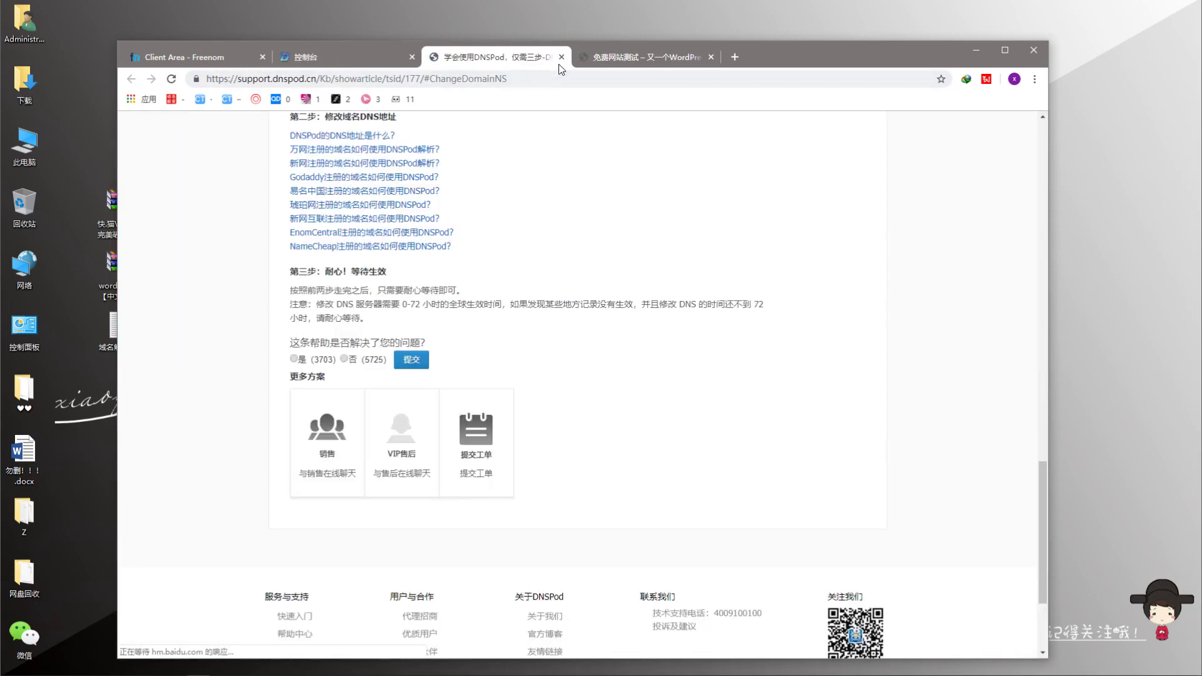
- Close the nameserver help article and open a new blank browser tab
left_click(562, 57)
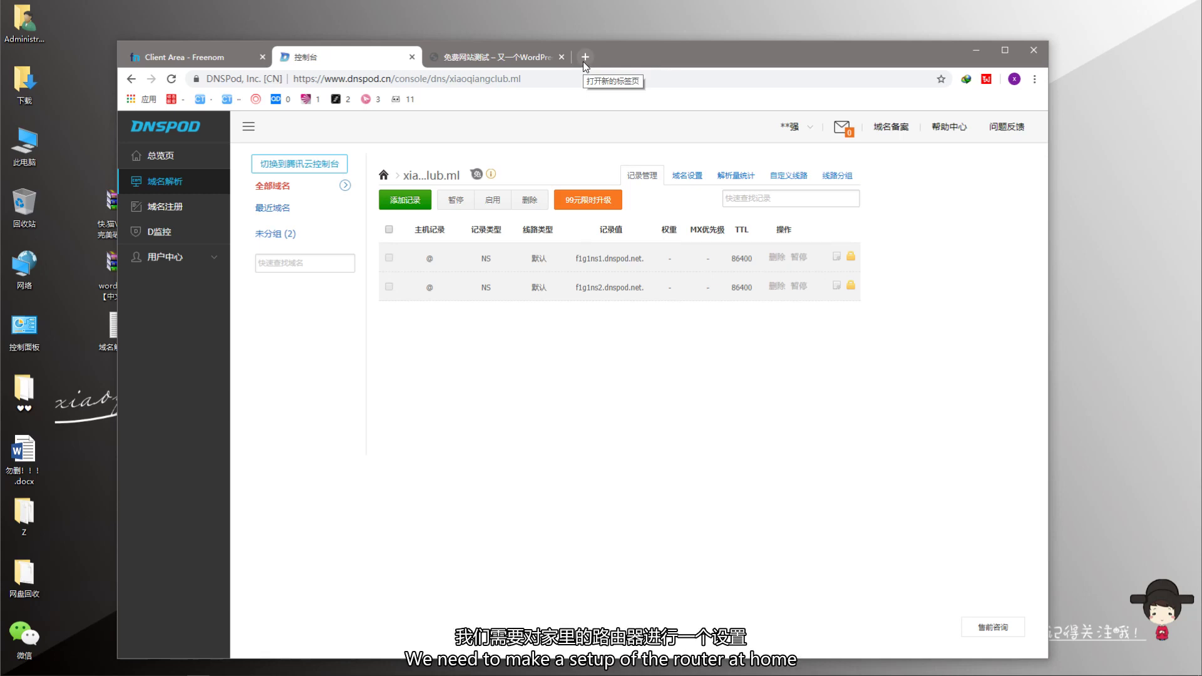
left_click(584, 57)
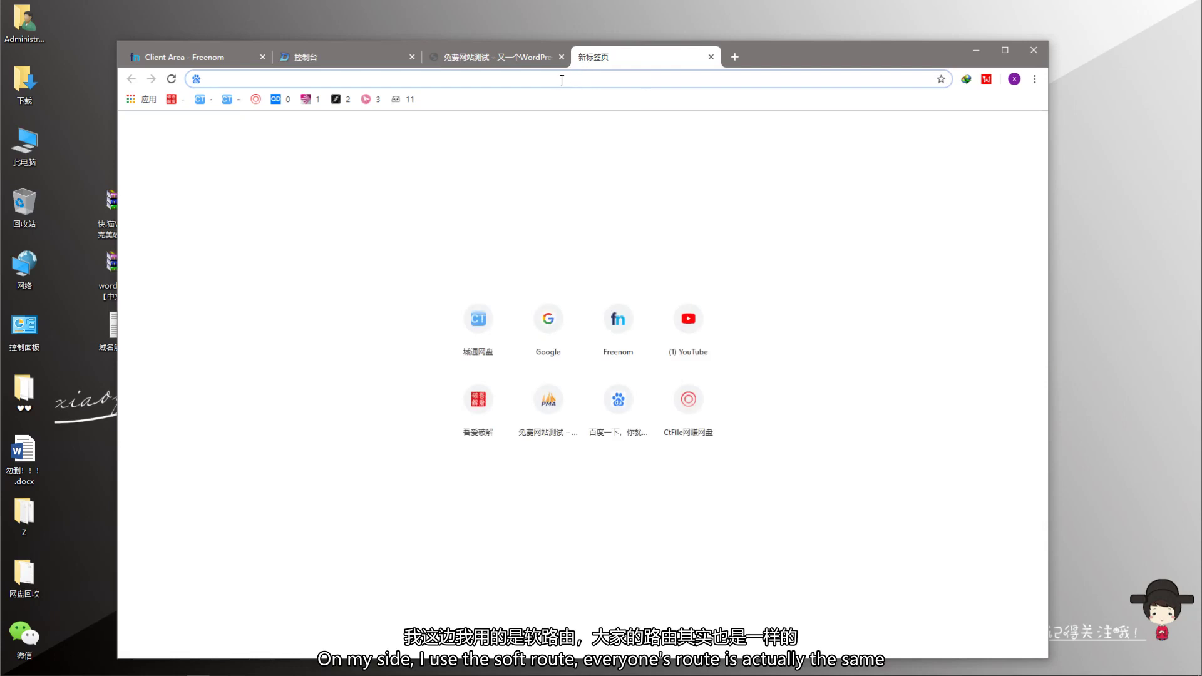
- Load the OpenWrt router login page at 192.168.1.1, discarding the autocomplete suggestion
type("192.168.1.")
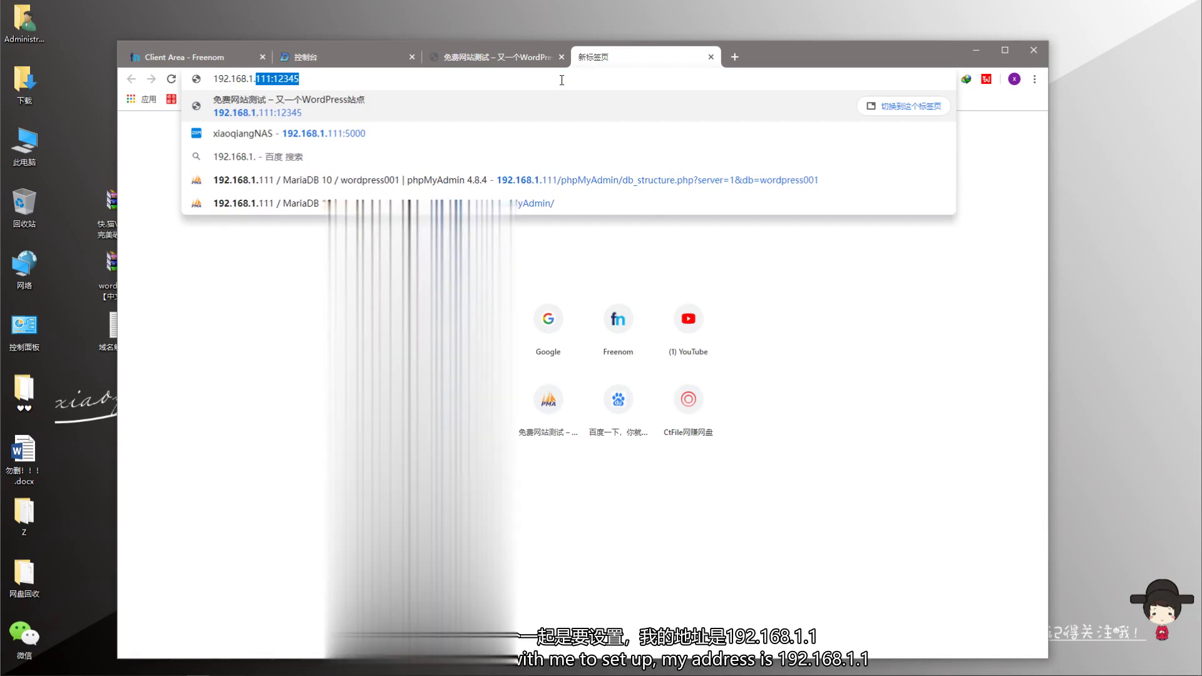
type("1")
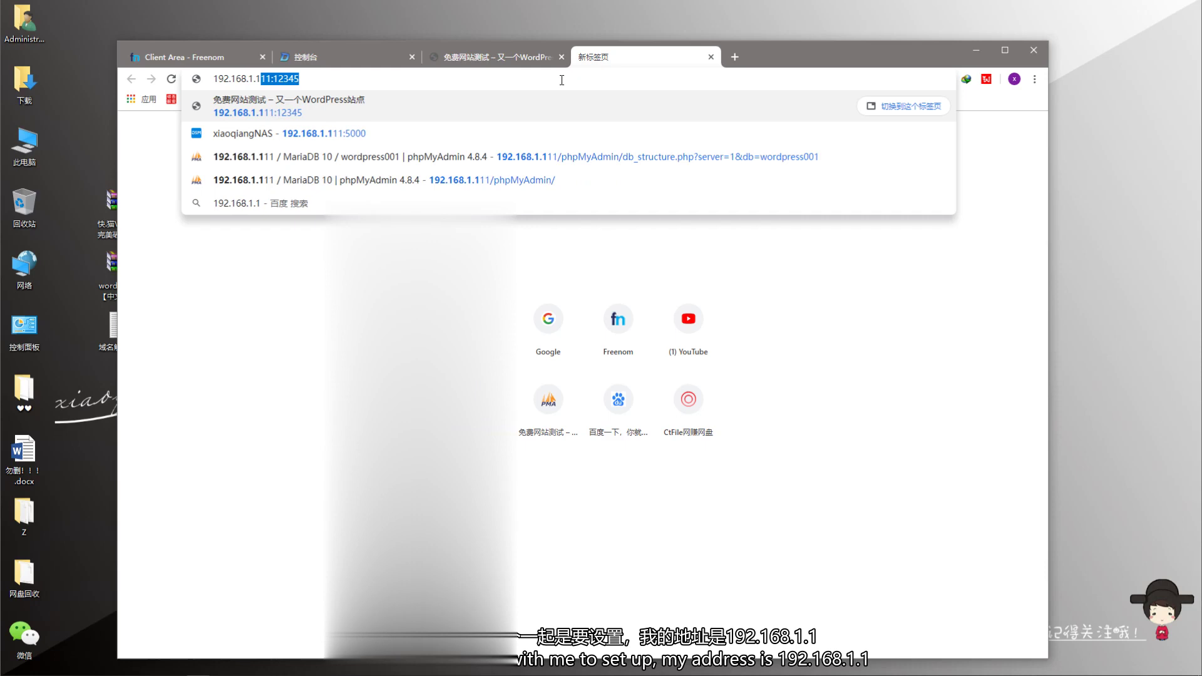
key("Delete")
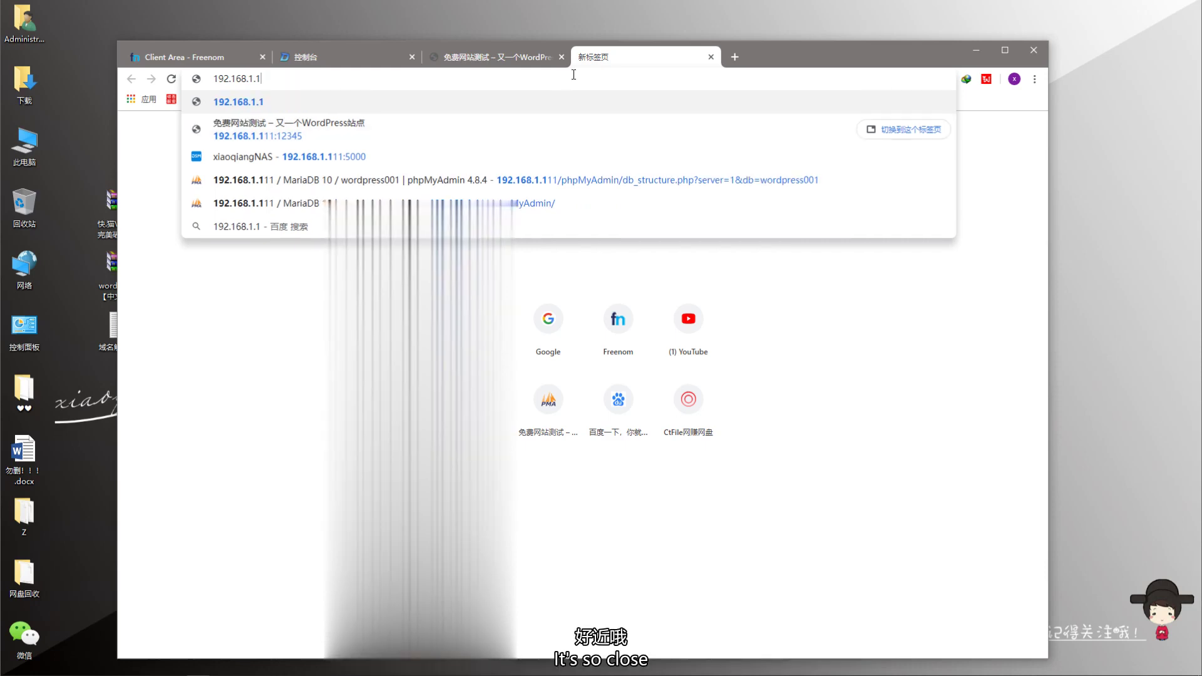
key("Return")
- Log in to the router with its admin password and review the status page
type("koo")
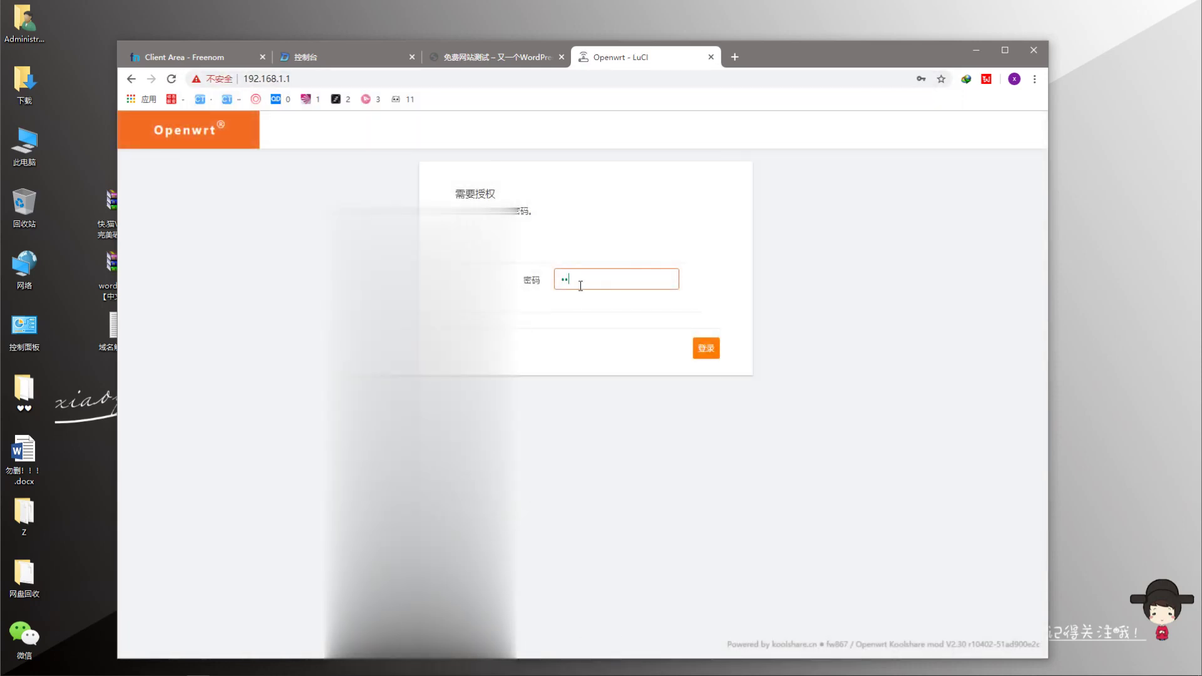
type("lshare")
key("Return")
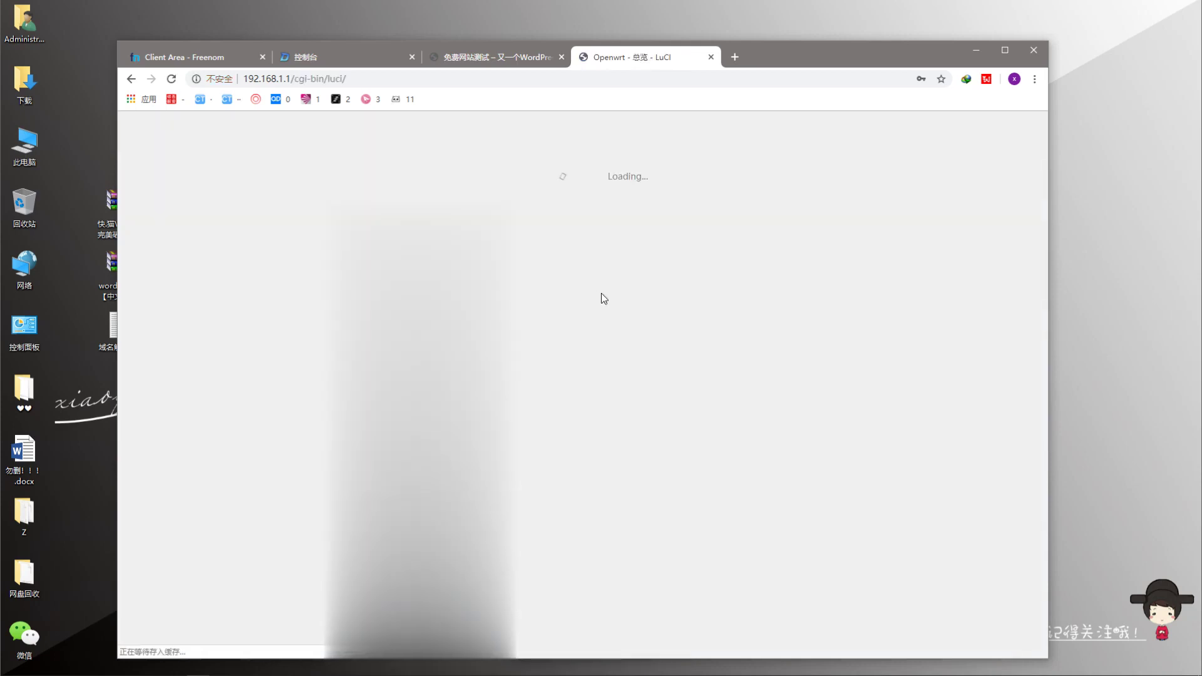
scroll(303, 383, "down", 5)
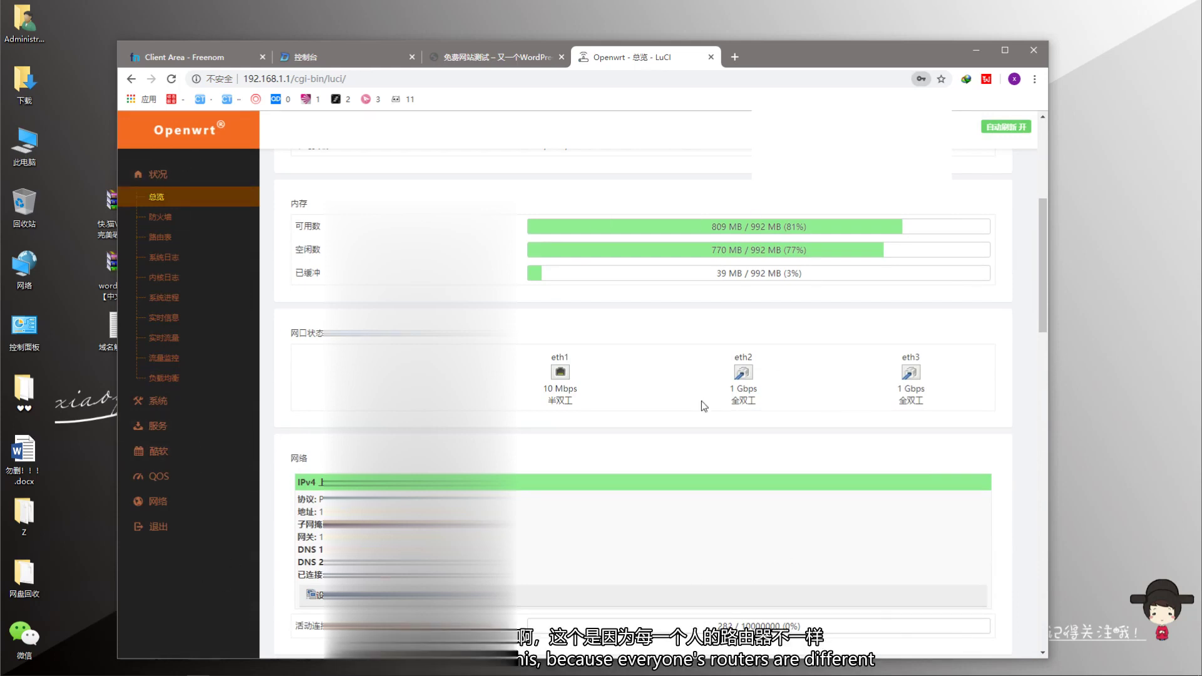
scroll(701, 401, "down", 6)
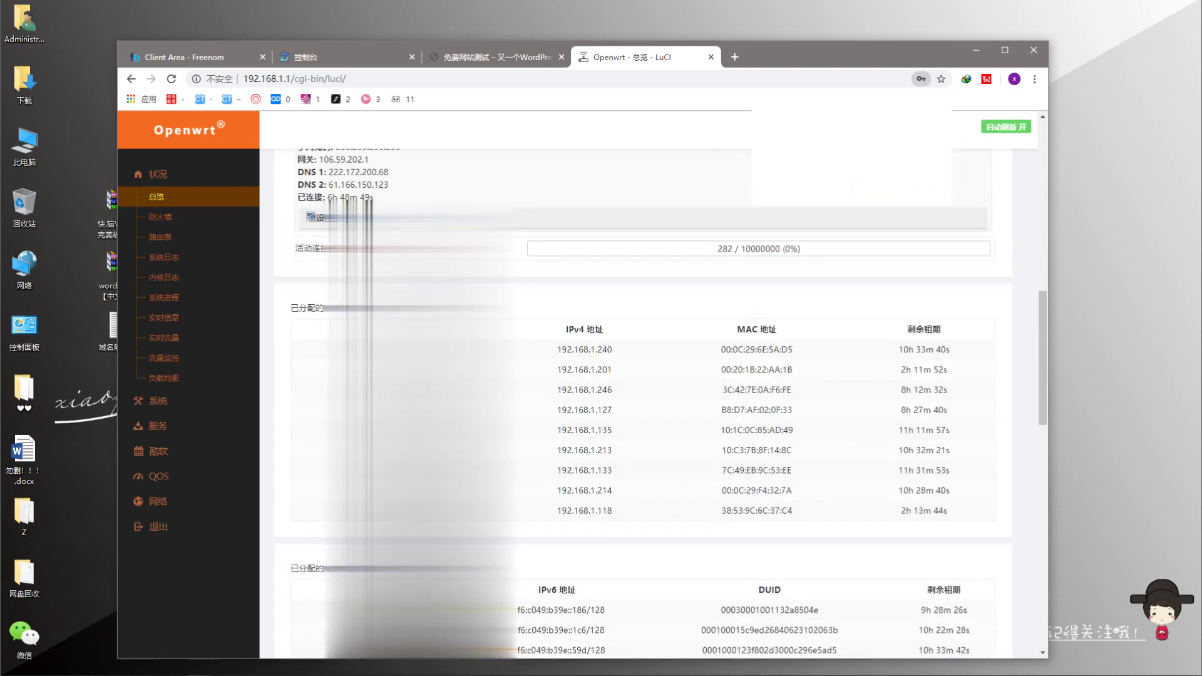
scroll(213, 375, "up", 6)
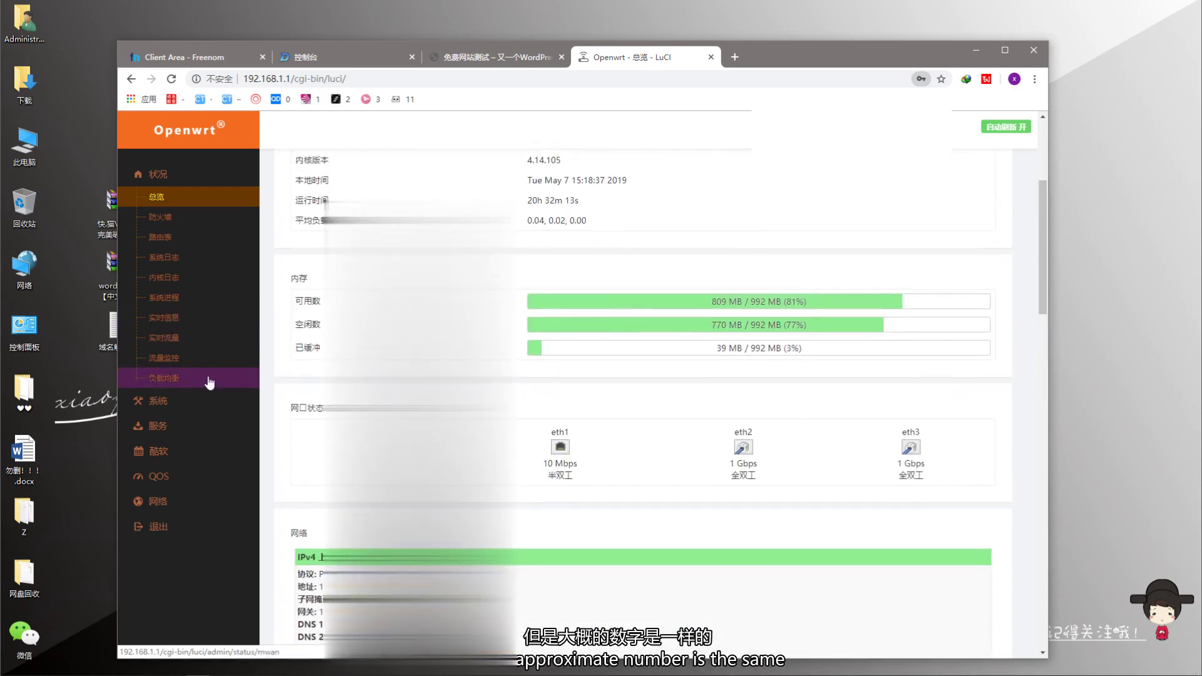
scroll(209, 383, "up", 1)
- Expand 网络 in the sidebar and open the 酷软 software center
left_click(172, 503)
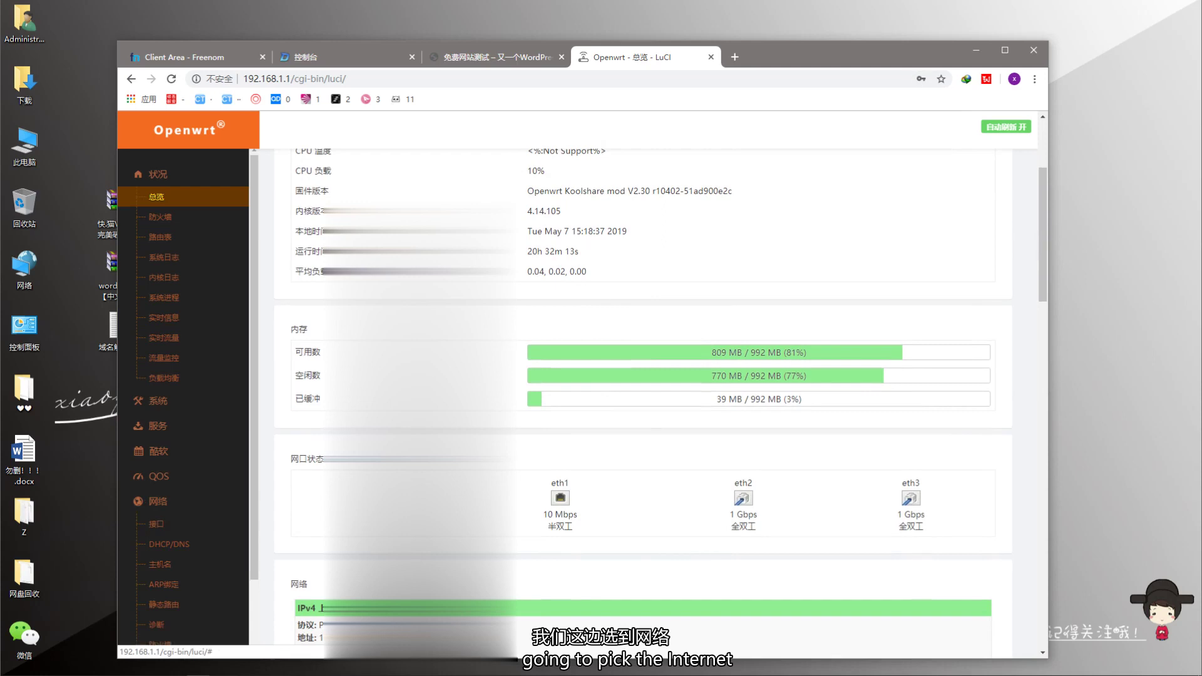
scroll(188, 523, "down", 1)
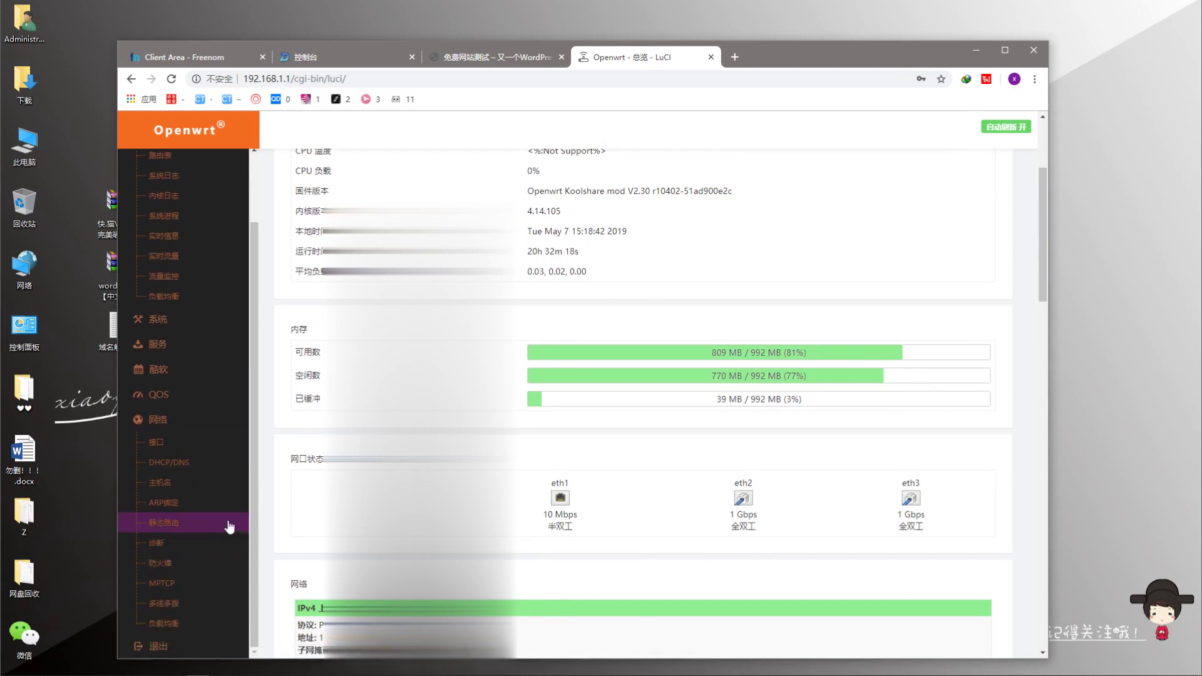
left_click(164, 370)
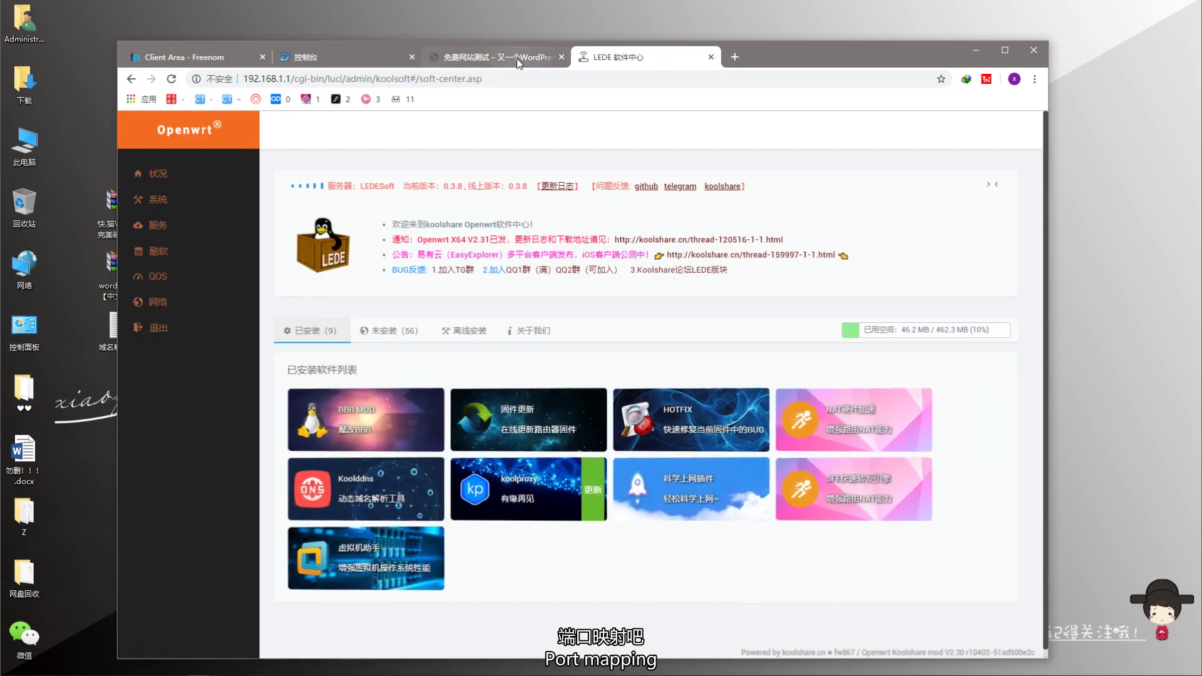
- Open the firewall's 端口转发 rules via 网络 > 防火墙 in the router tab
left_click(518, 57)
left_click(689, 55)
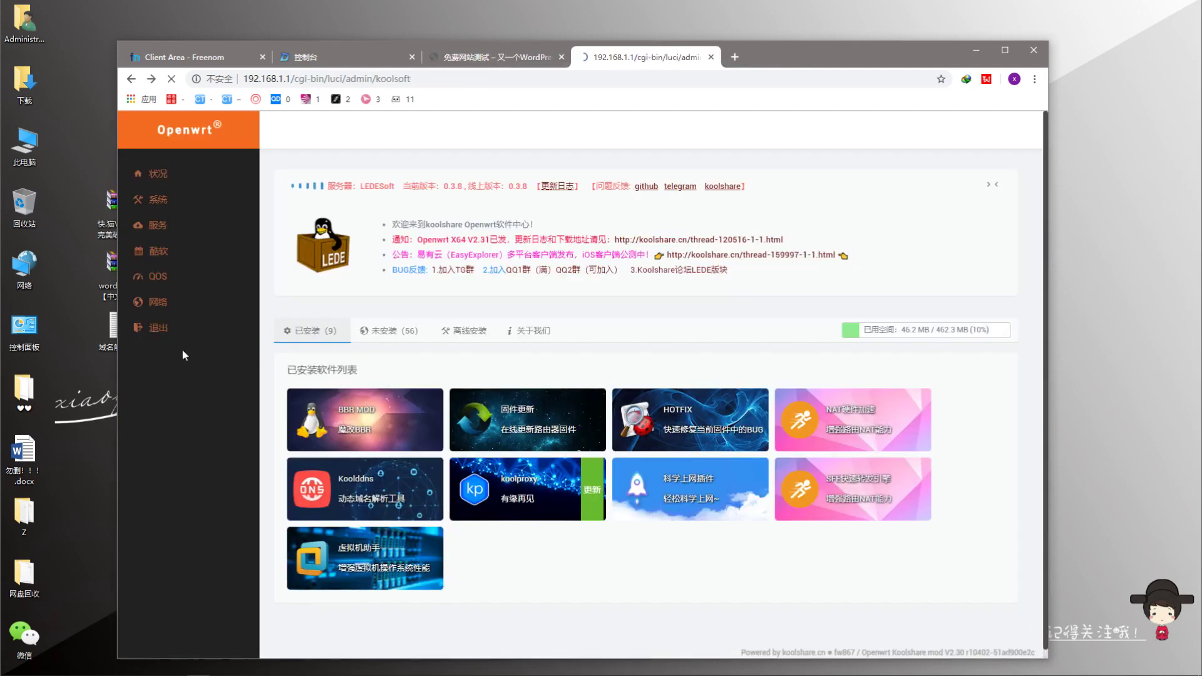
left_click(159, 301)
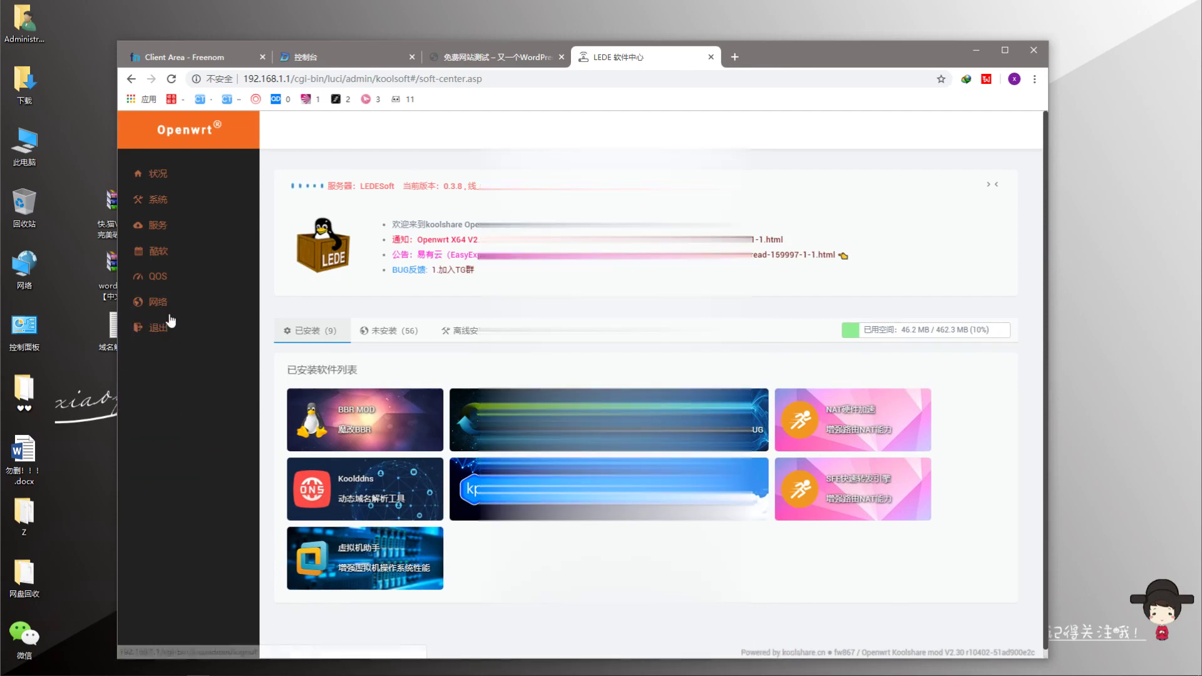
left_click(160, 437)
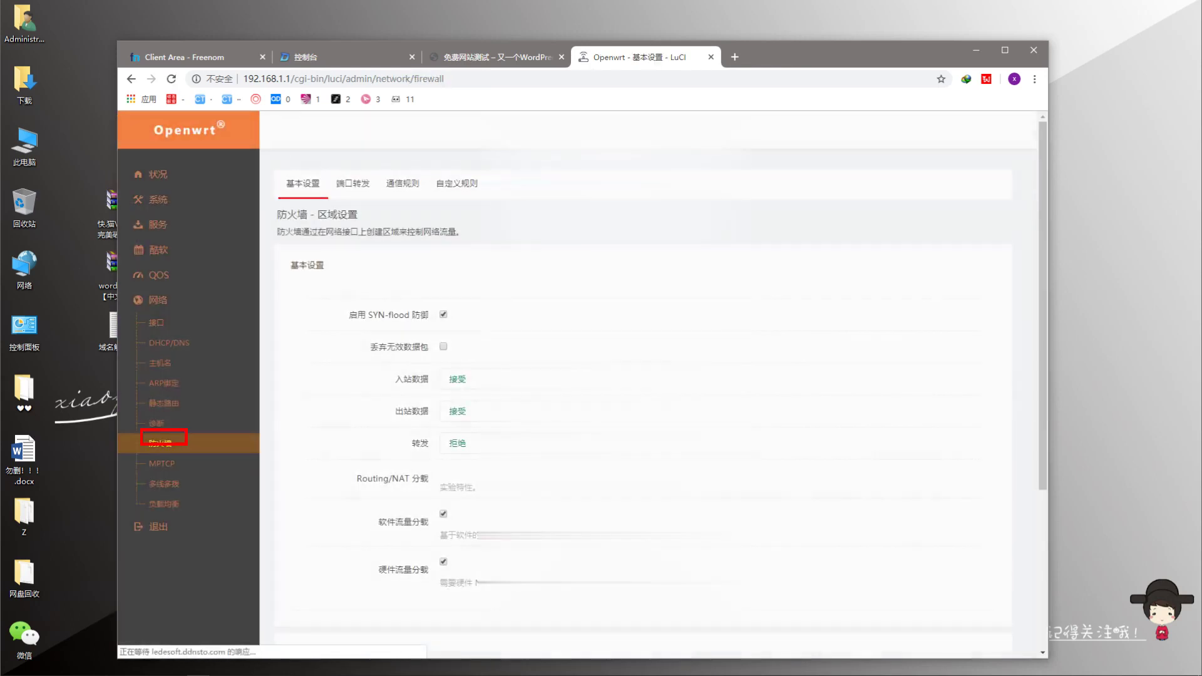
left_click(353, 183)
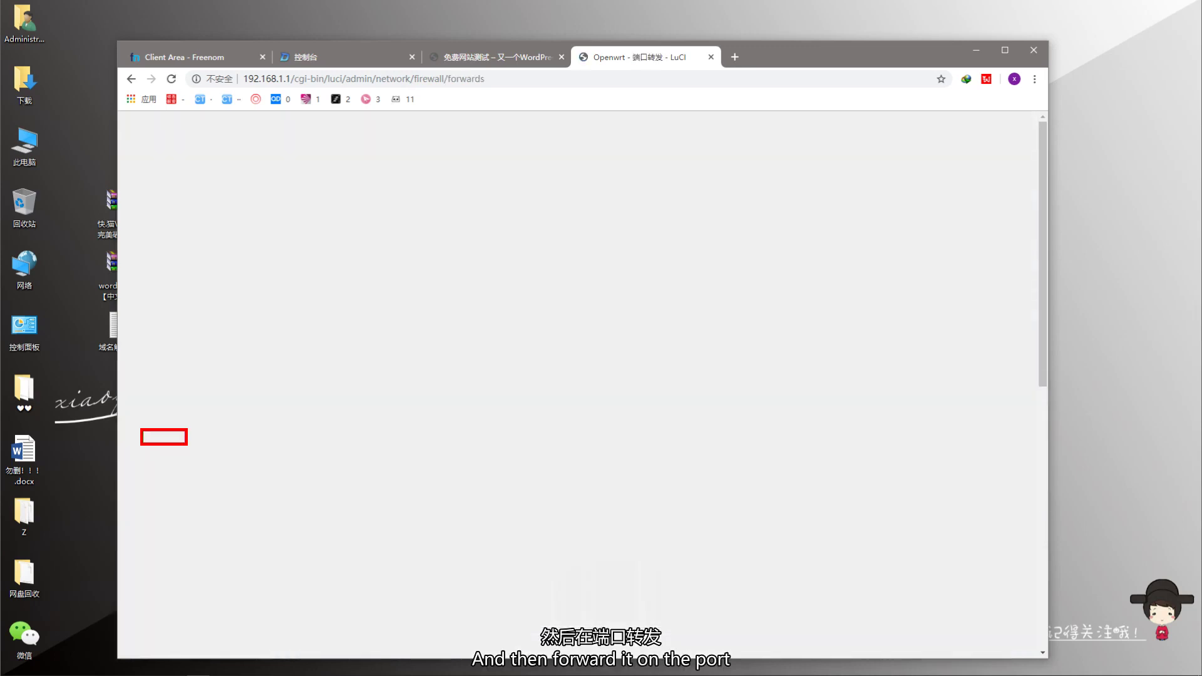
- Scroll to the 新建端口转发 form, then start entering 192.168.111 in a new tab
scroll(648, 400, "down", 15)
scroll(648, 401, "down", 2)
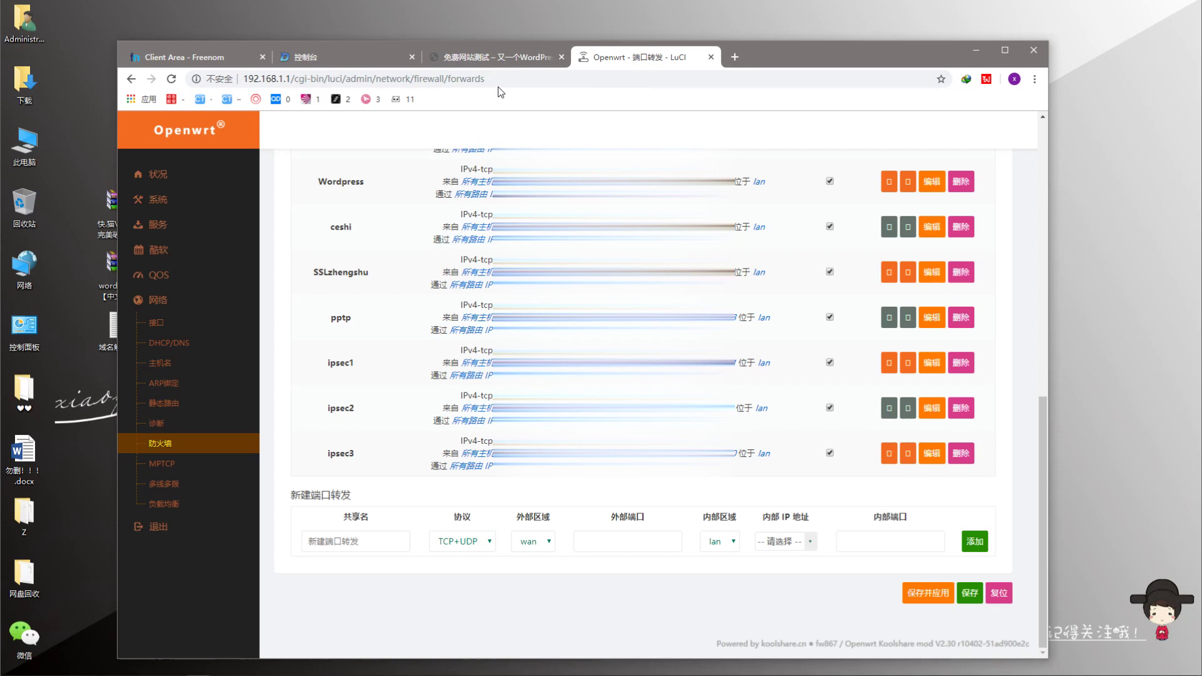
left_click(734, 57)
type("192.16")
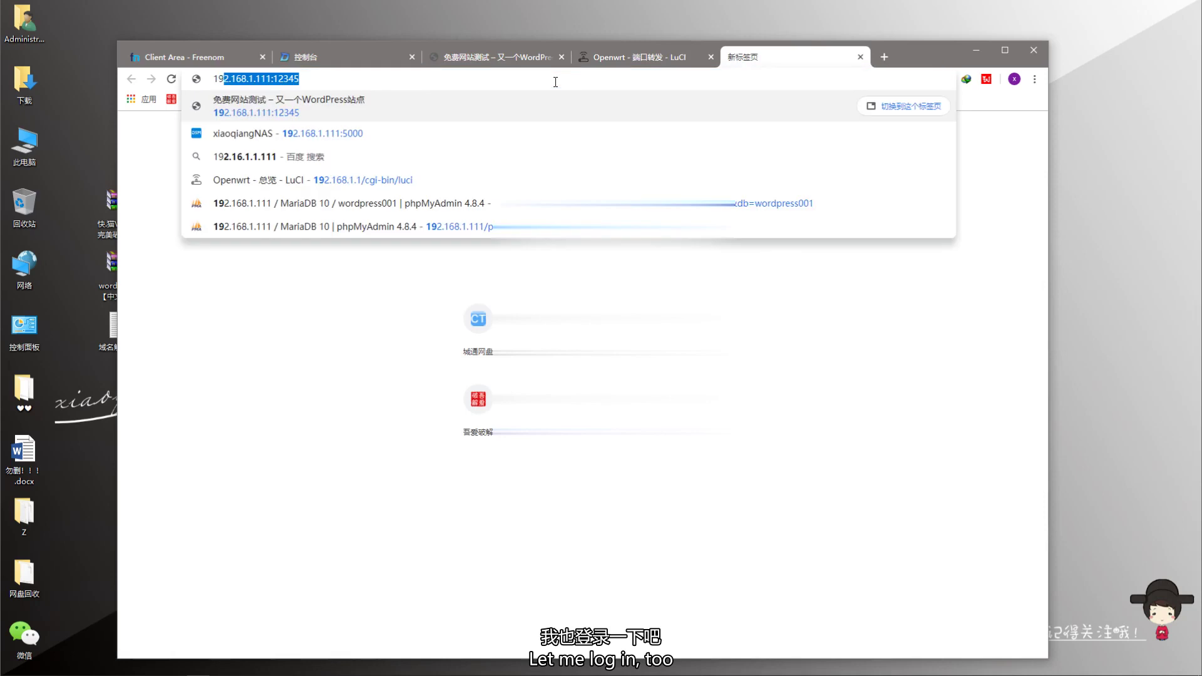
type("8.111")
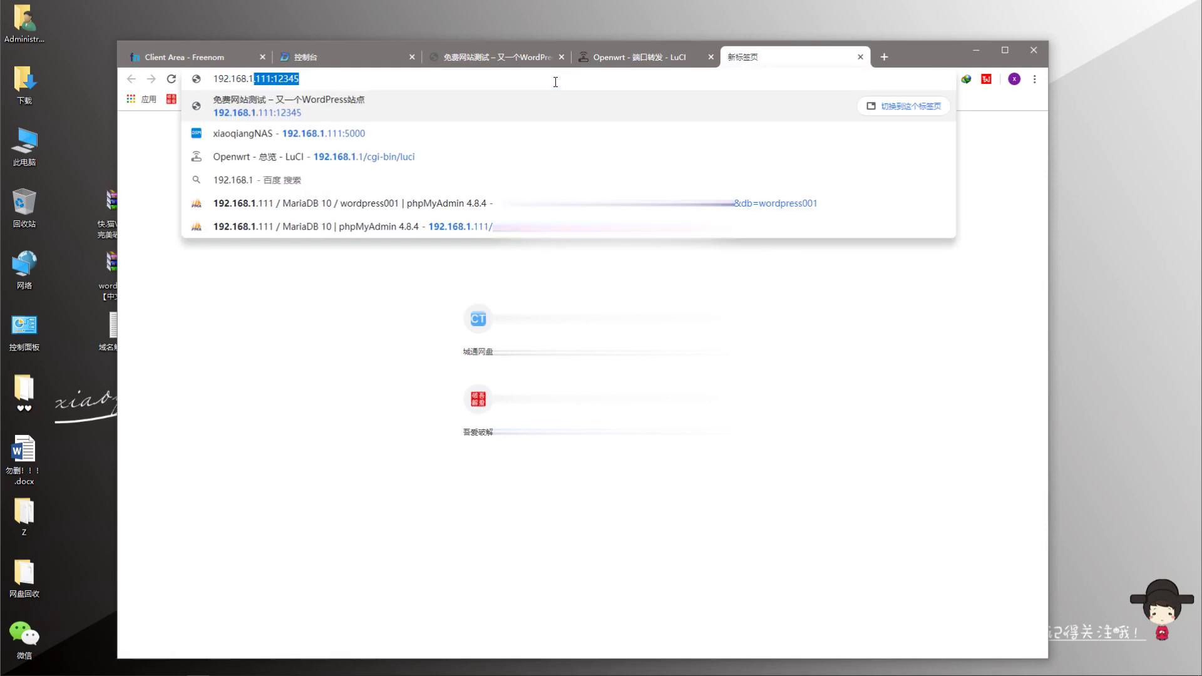
- Correct the address to 192.168.1.111:5000 and load the NAS management page
key("BackSpace")
key("BackSpace")
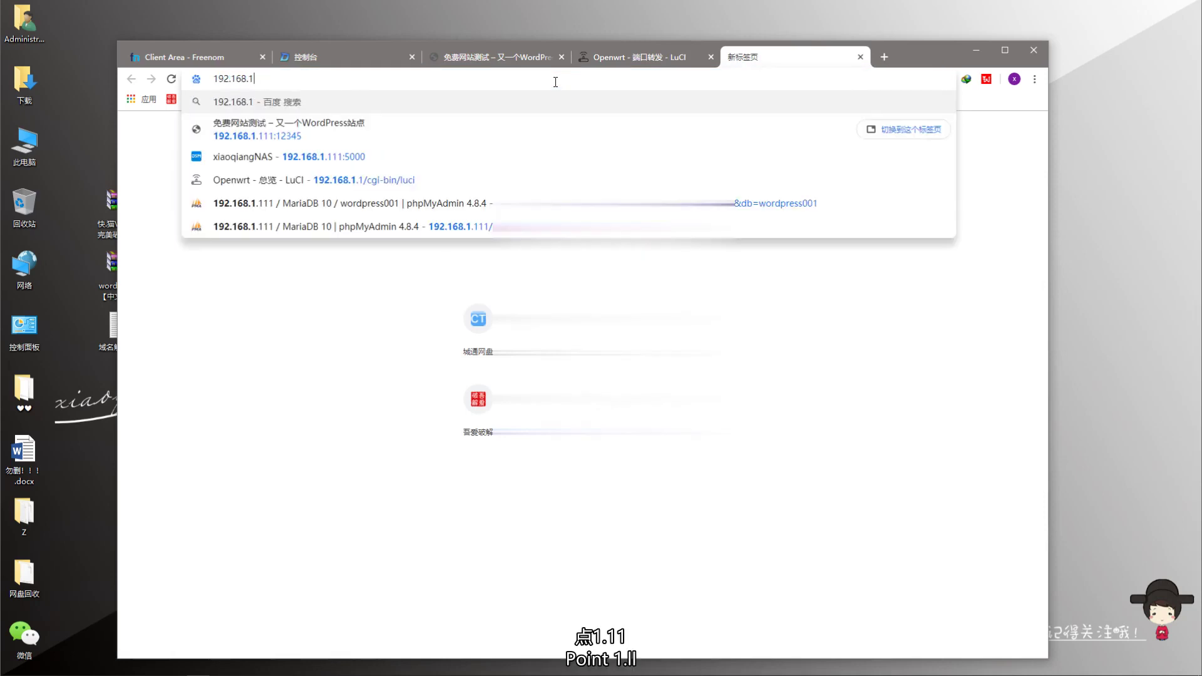
type(".111")
type(":")
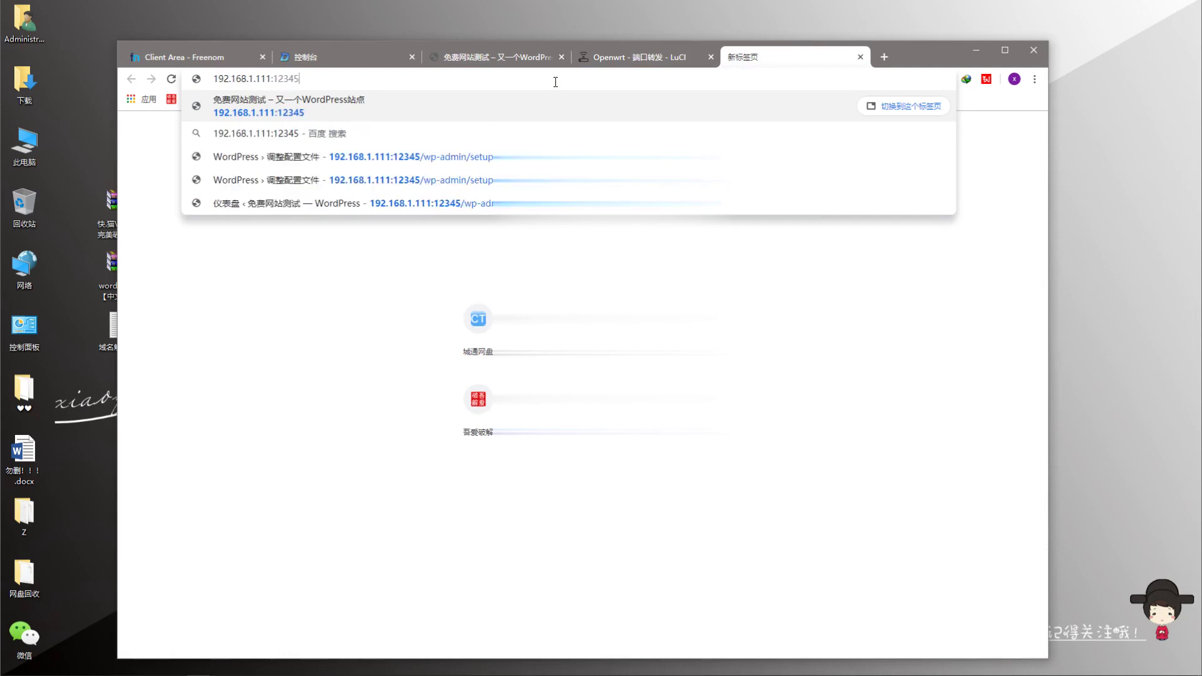
type("5000")
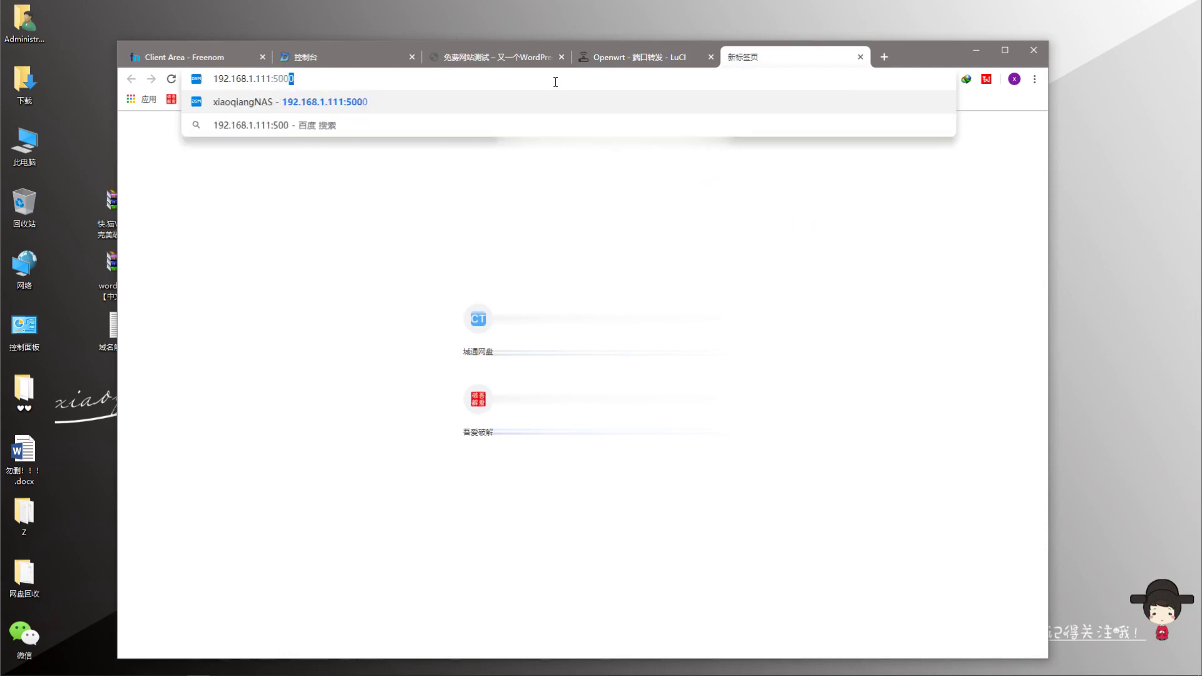
key("Return")
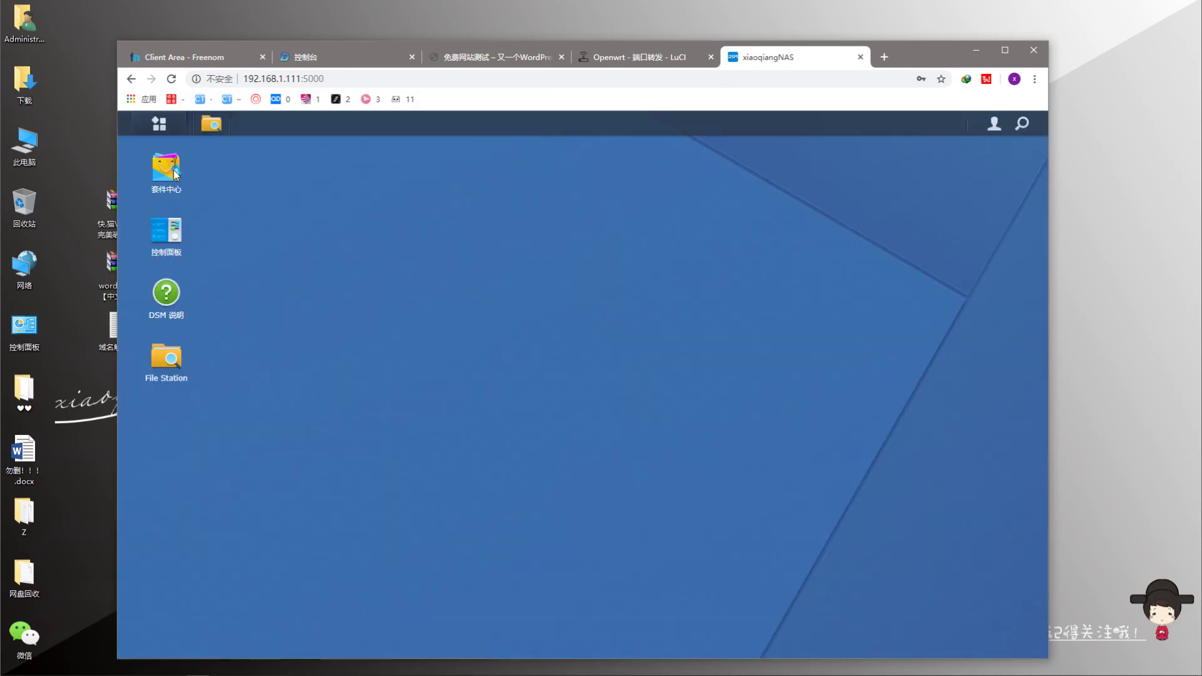
- Launch Web Station from the main menu, show 虚拟主机 and select the port-12345 host
left_click(158, 124)
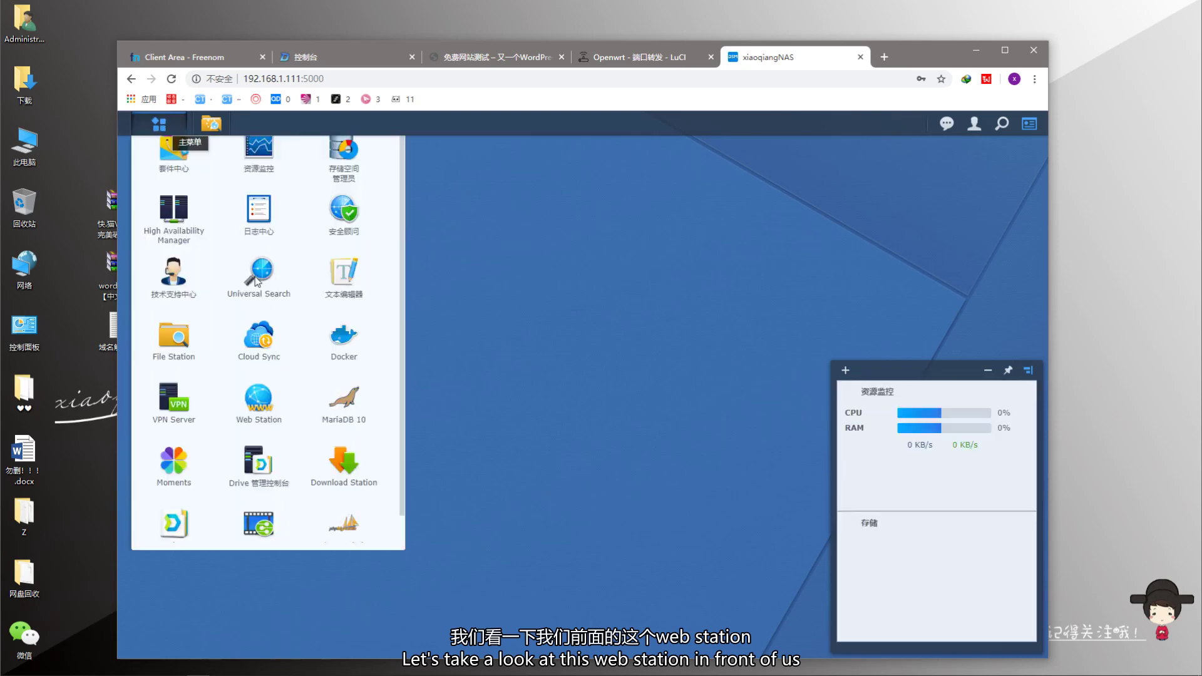
left_click(718, 313)
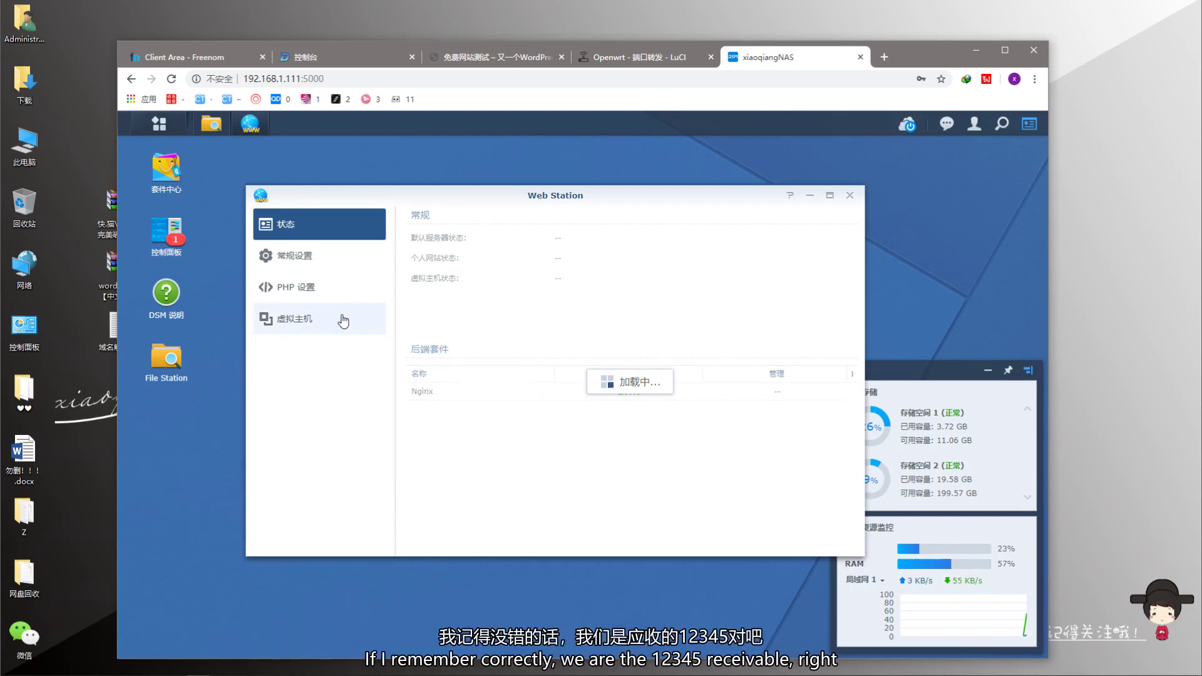
left_click(303, 318)
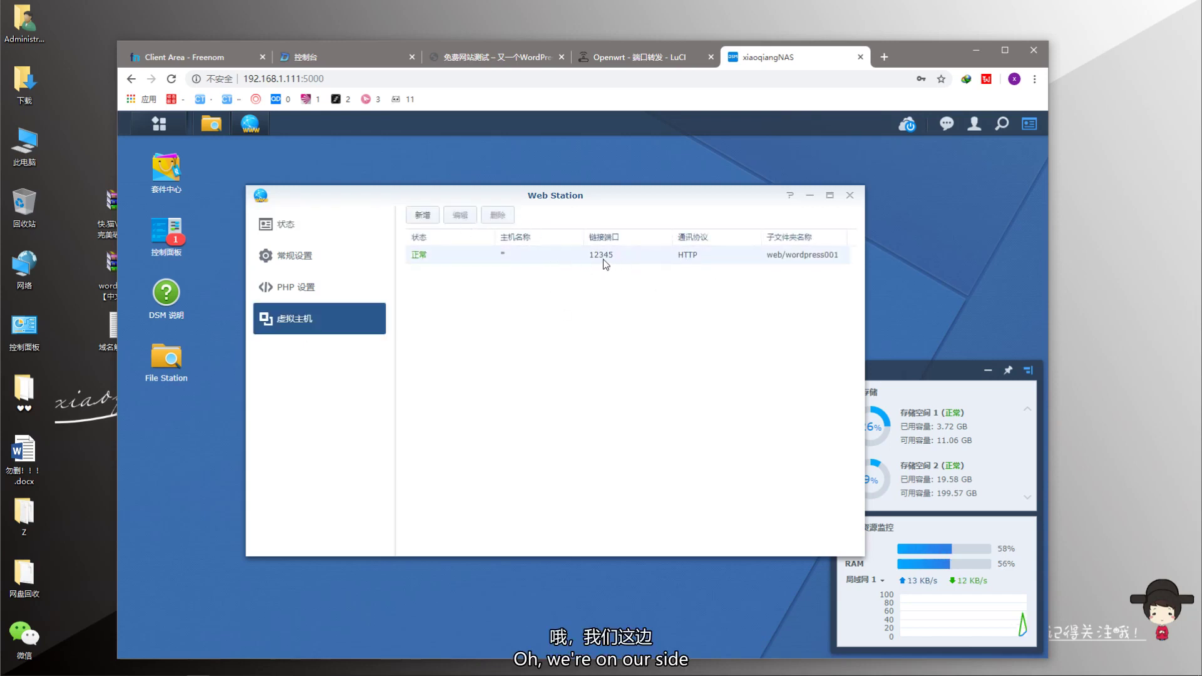
left_click(634, 260)
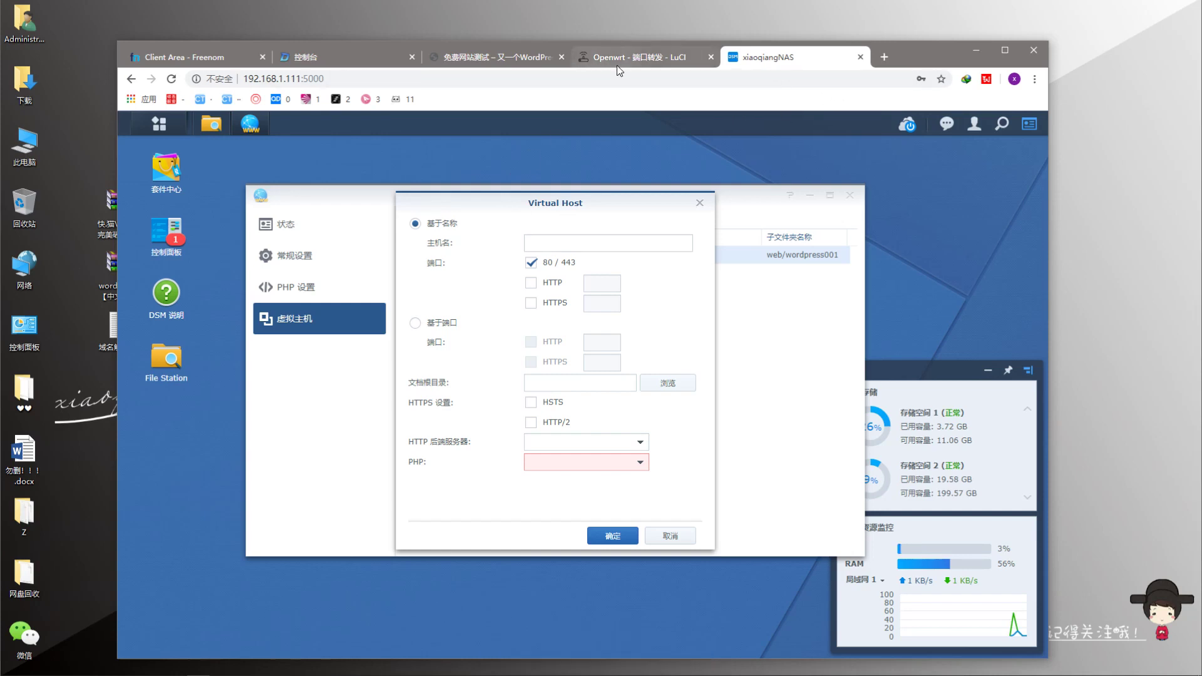
- Enter hostname xiaoqiangclub.ml and set the document root to web/wordpress001
left_click(553, 240)
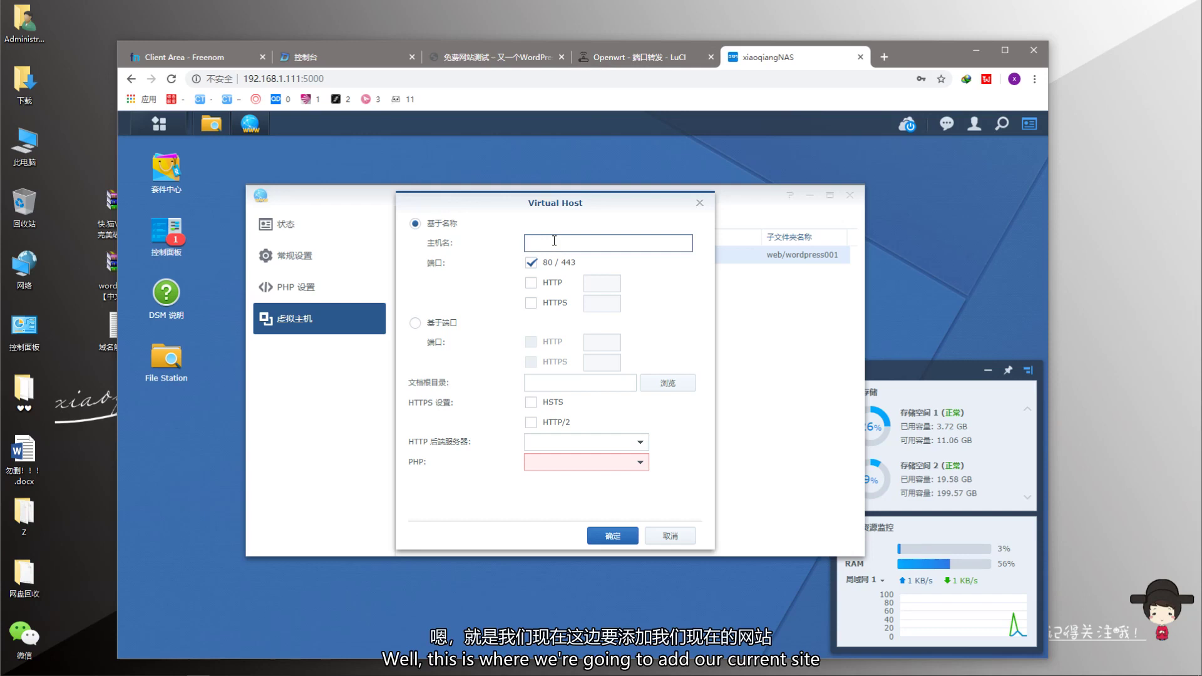
type("xiaoqiangclub")
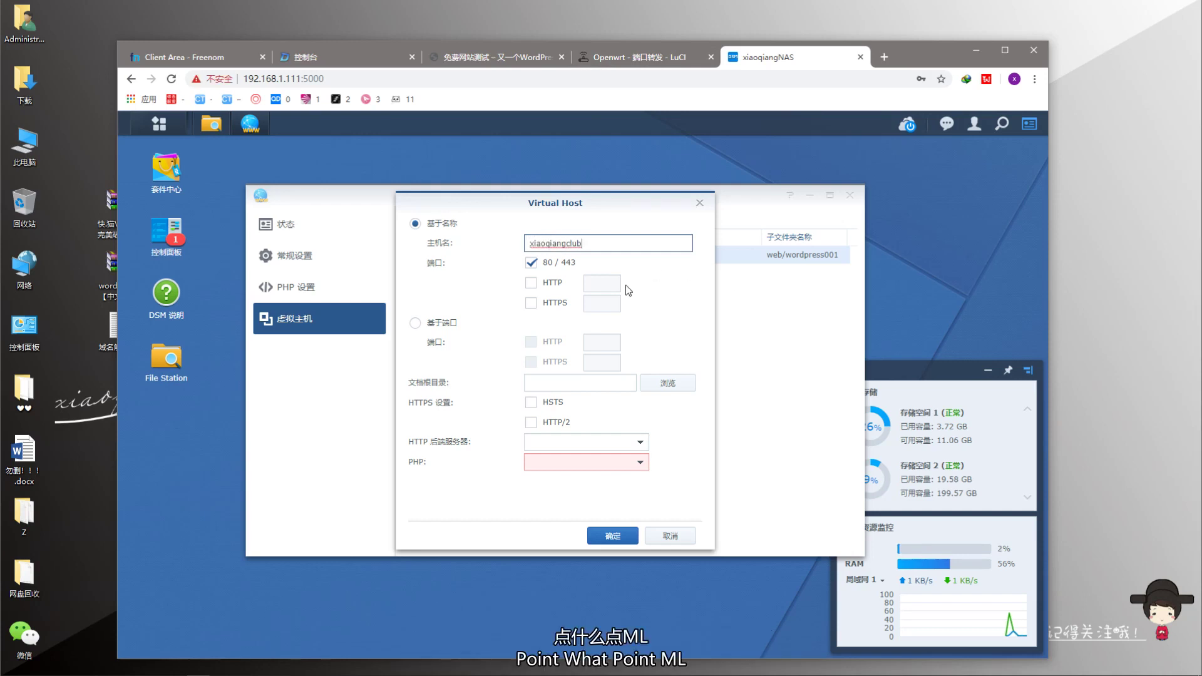
type(".ml")
left_click(667, 392)
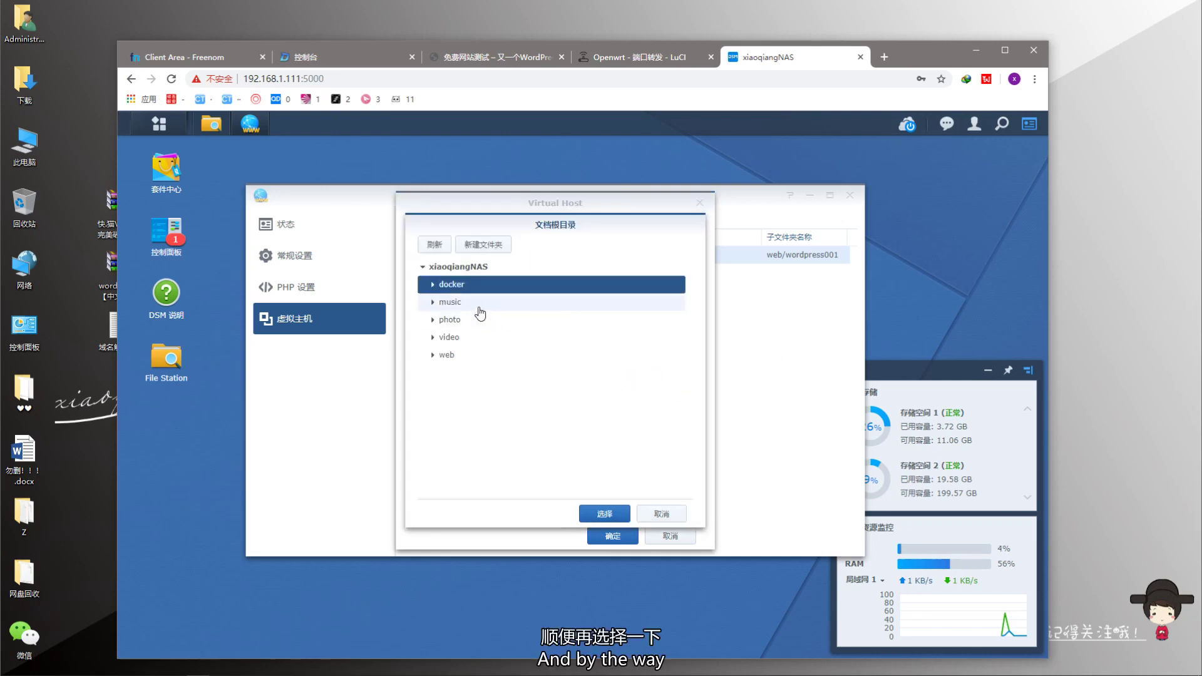
left_click(456, 356)
left_click(432, 356)
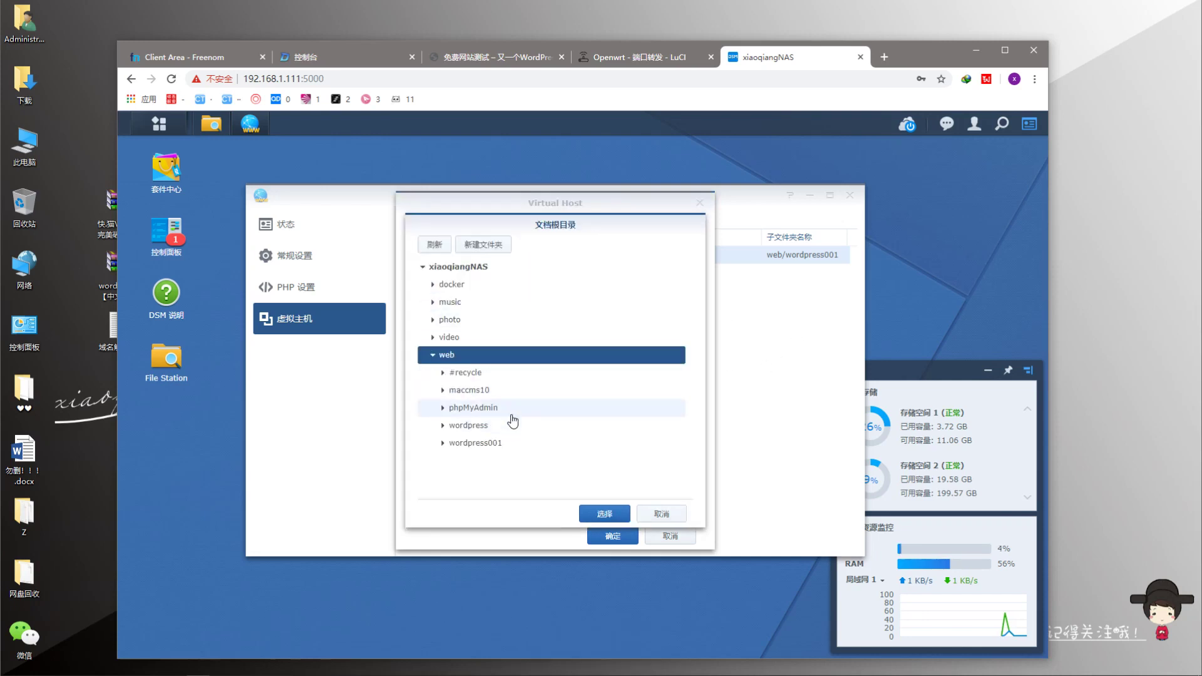
left_click(499, 442)
left_click(602, 511)
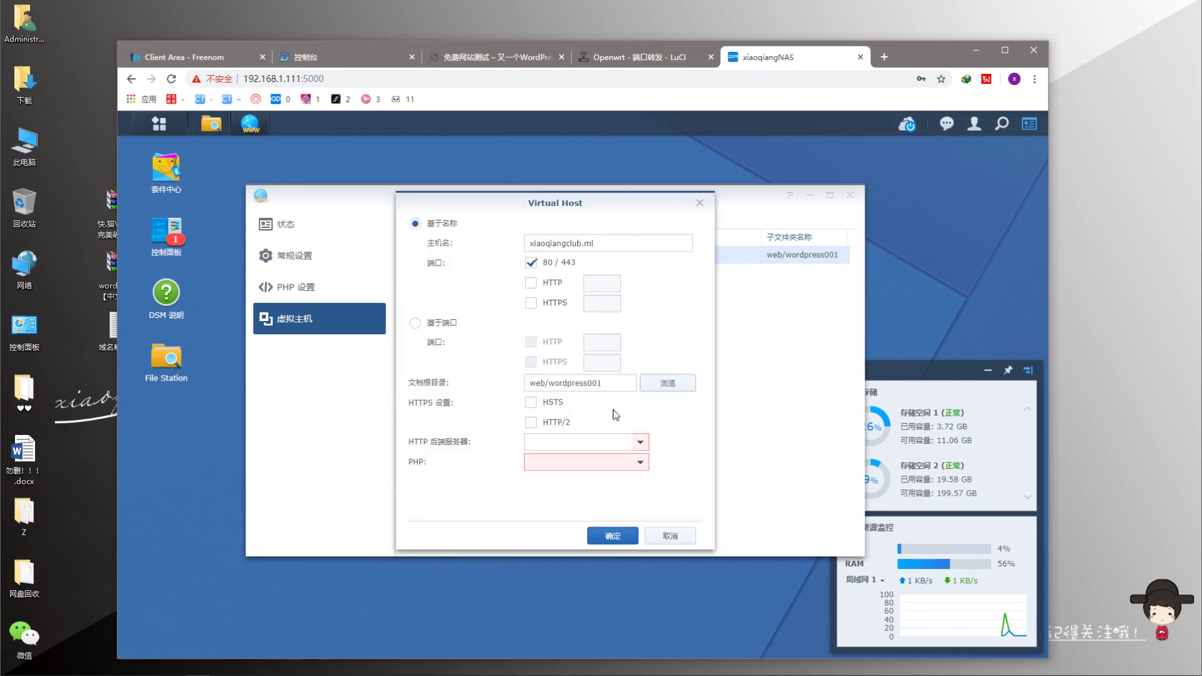
- Choose Nginx with Default Profile (PHP 7.2) and save the new virtual host
left_click(639, 443)
left_click(582, 463)
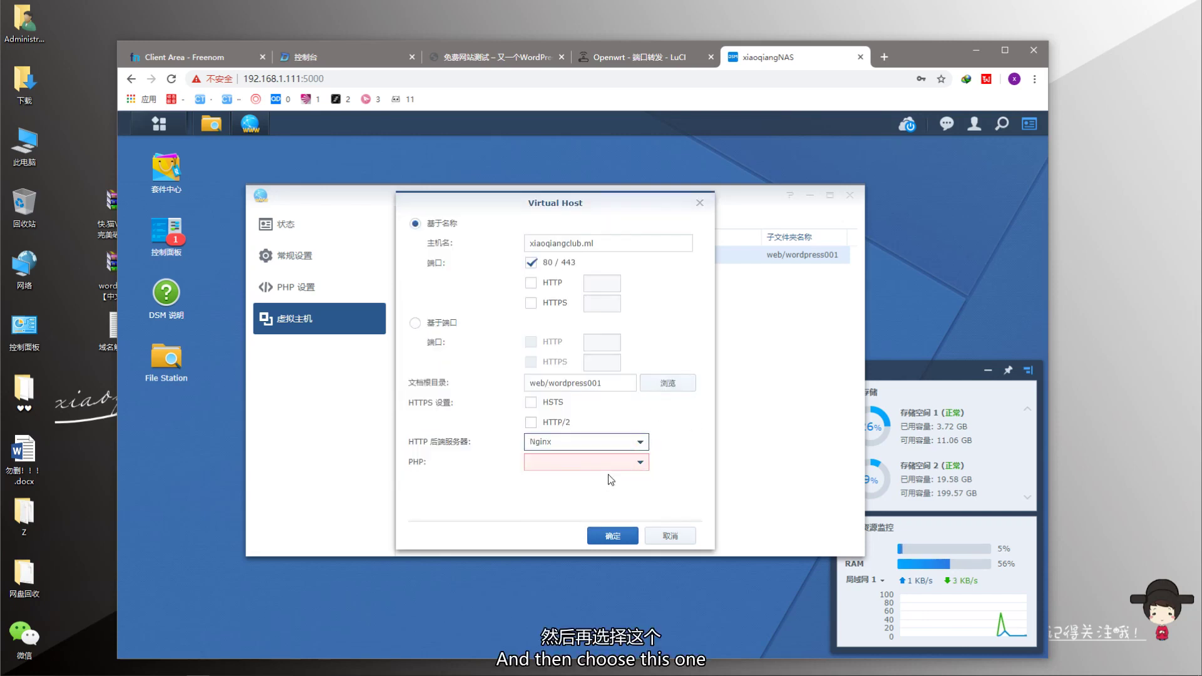
left_click(639, 462)
left_click(581, 499)
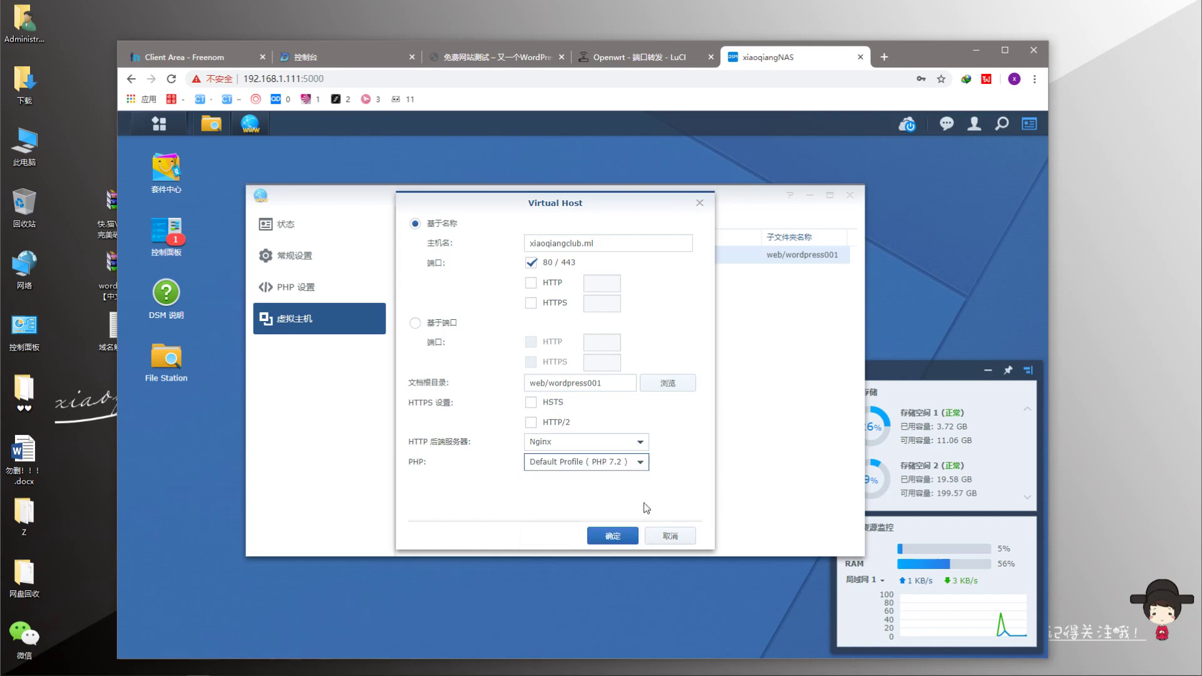
left_click(613, 537)
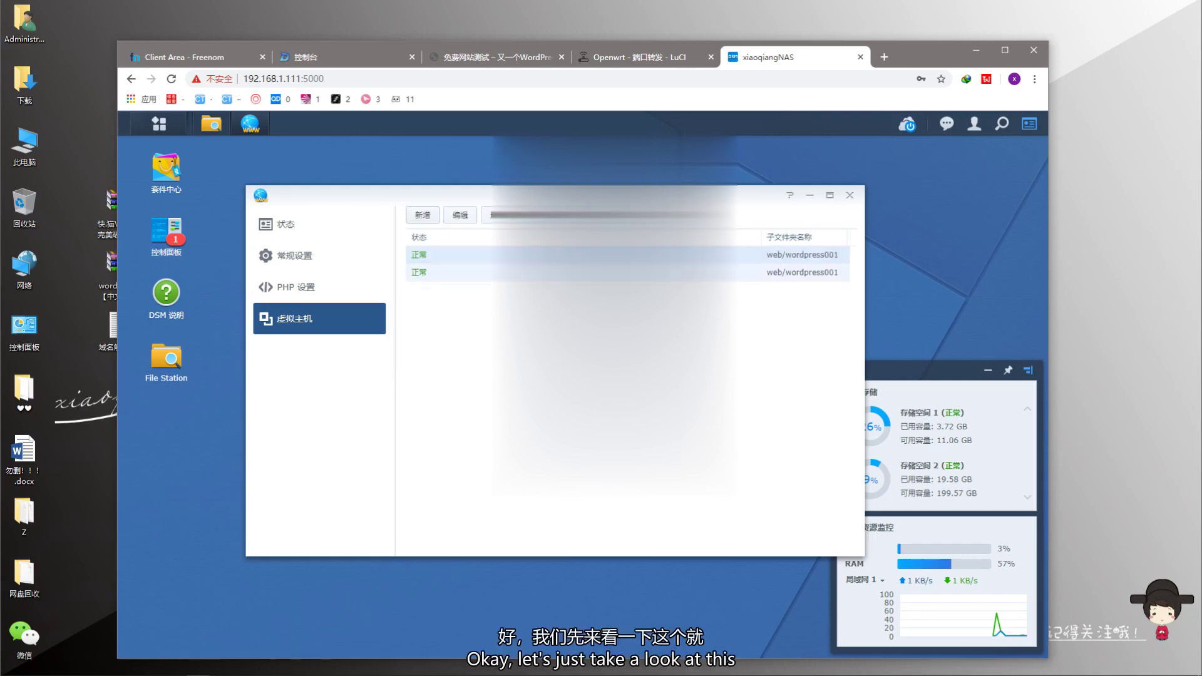
- Check the new host entry's hostname, then return to OpenWrt's new port-forward form
left_click(783, 272)
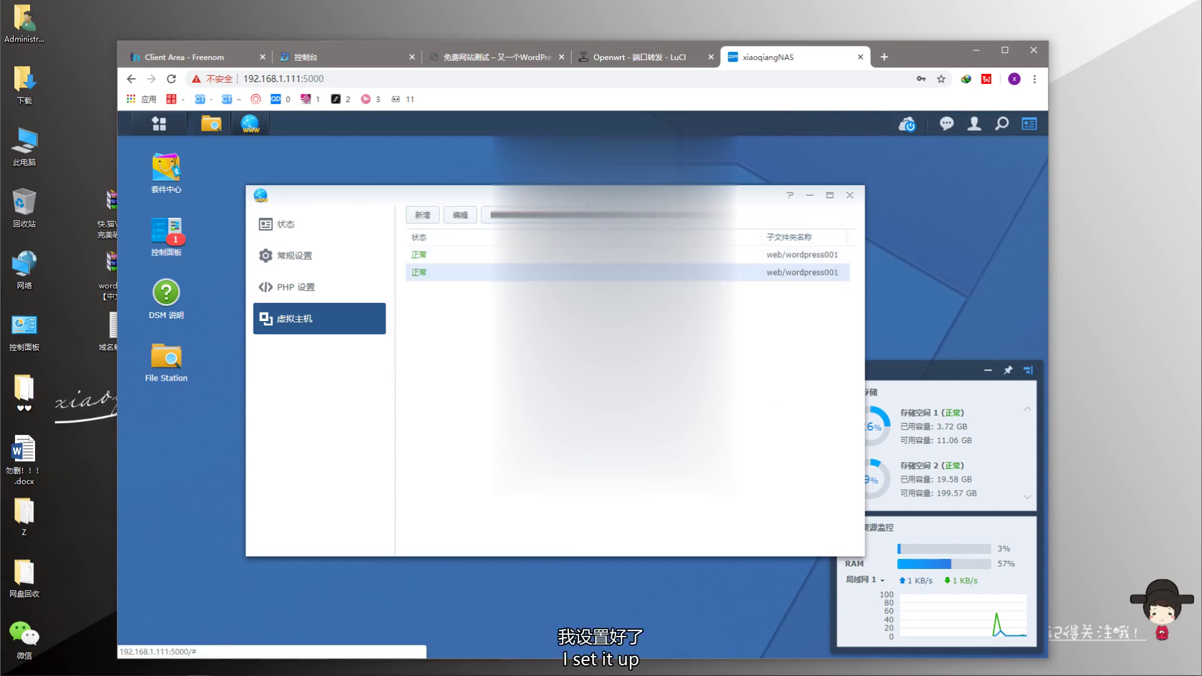
left_click_drag(564, 194, 526, 206)
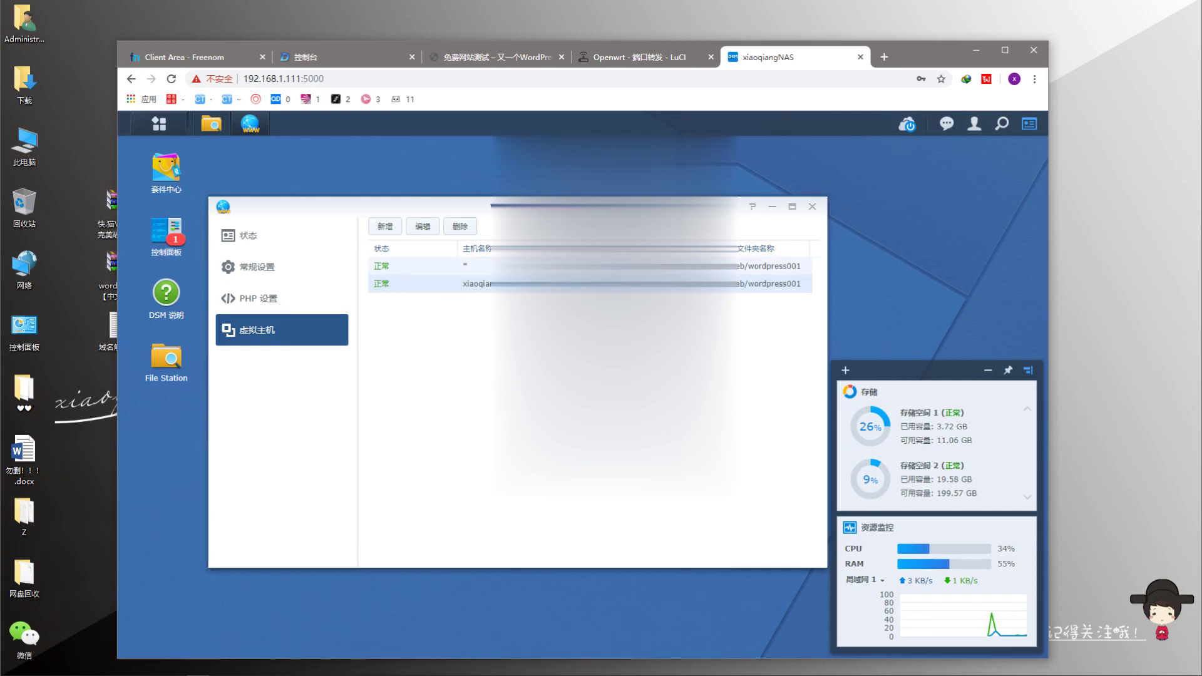
left_click(620, 62)
left_click(381, 540)
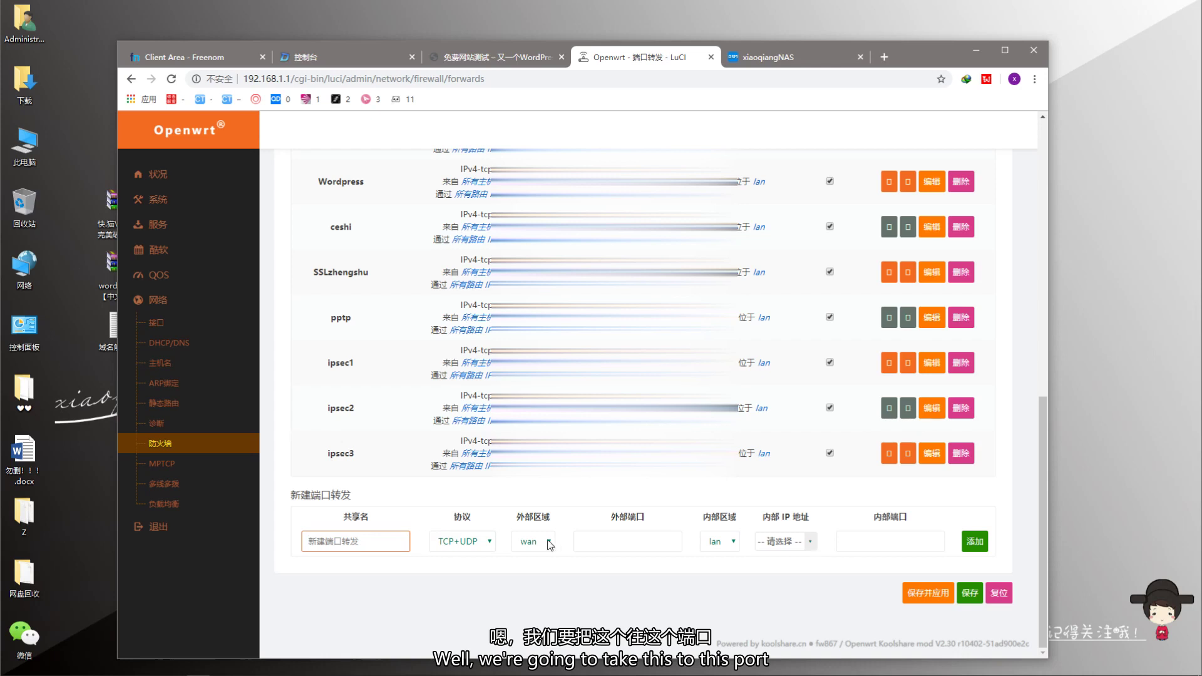
- Name the new port forward WP1 after glancing back at the NAS virtual host
left_click(748, 63)
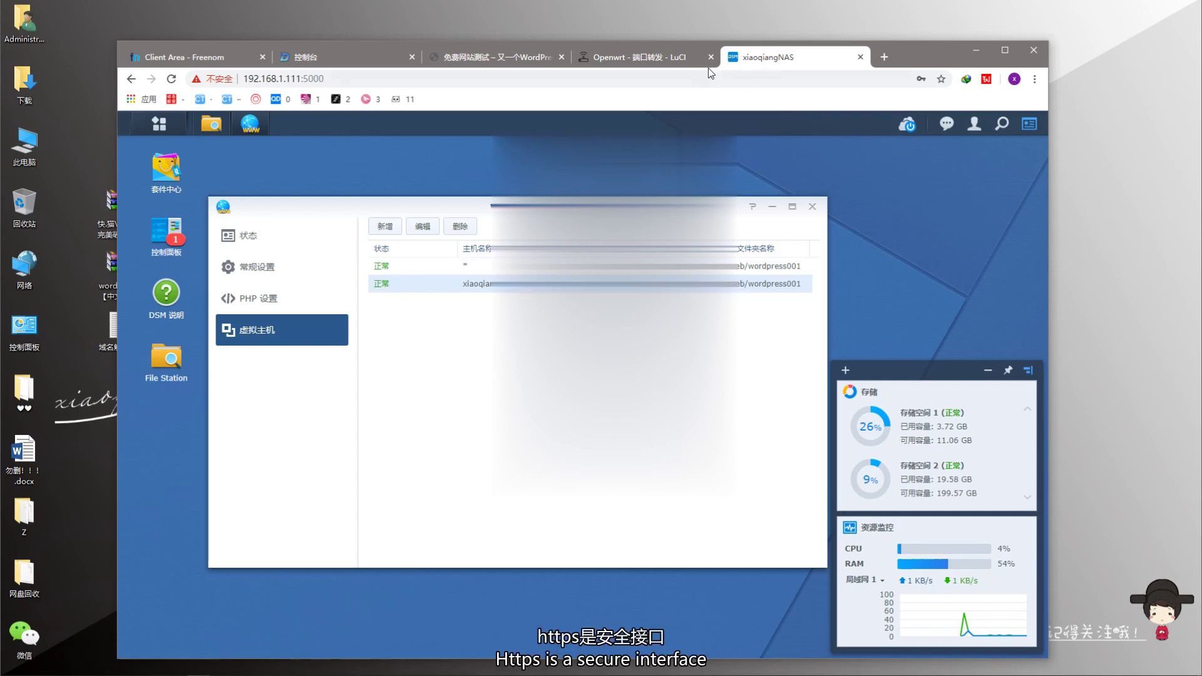
left_click(638, 57)
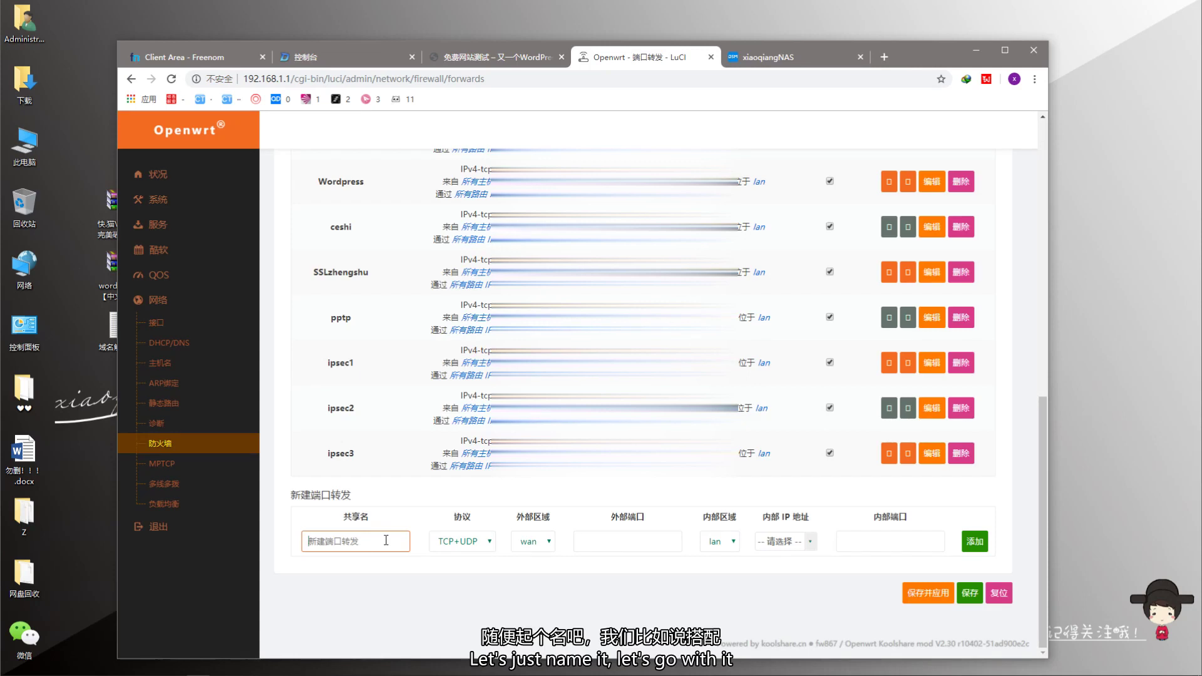
type("WP")
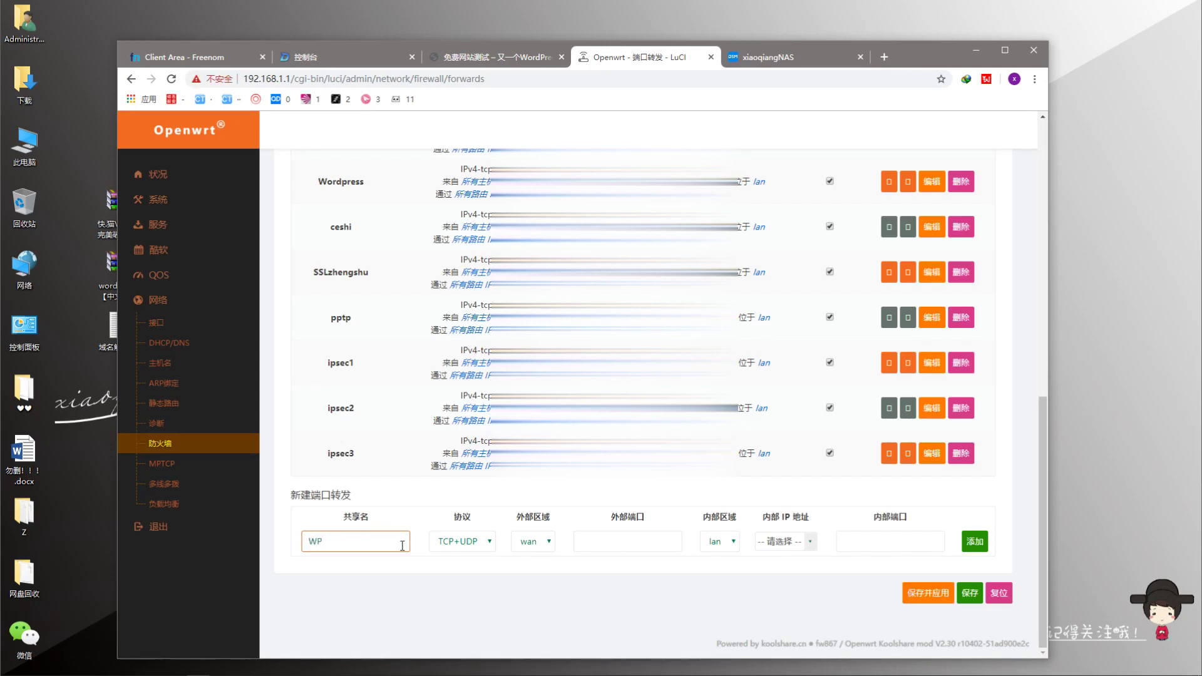
type("1")
- Set external and internal ports to 80, forwarding to 192.168.1.111 (NAS.lan)
left_click(639, 542)
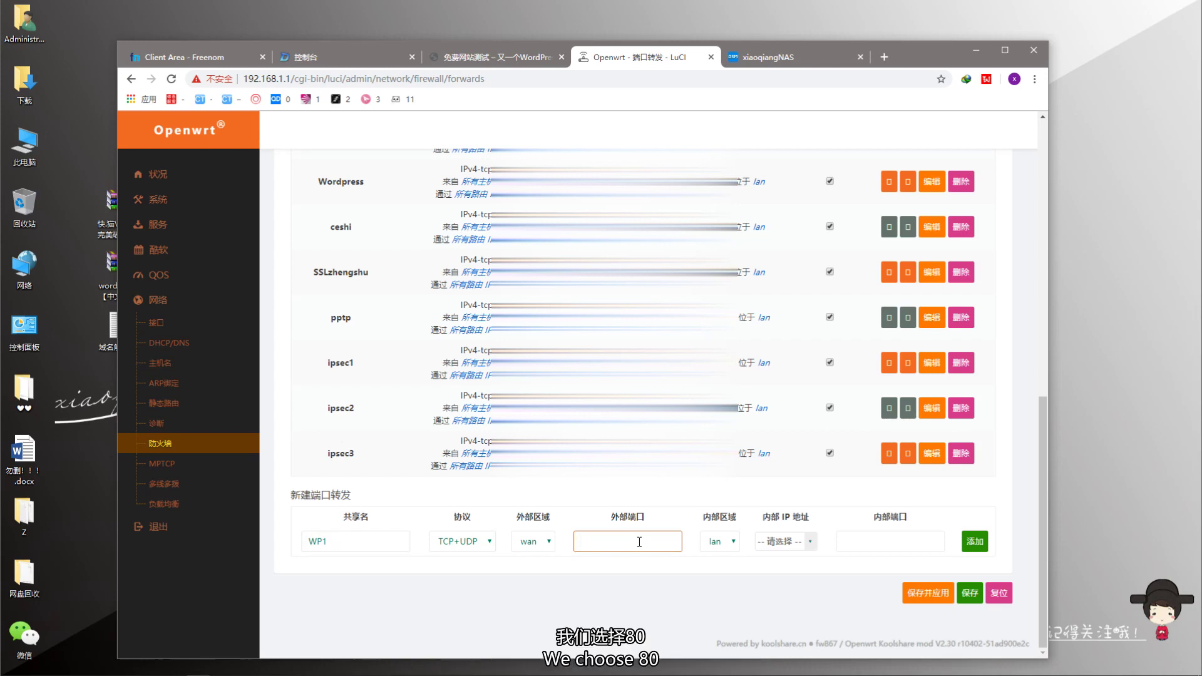
left_click(907, 538)
type("80")
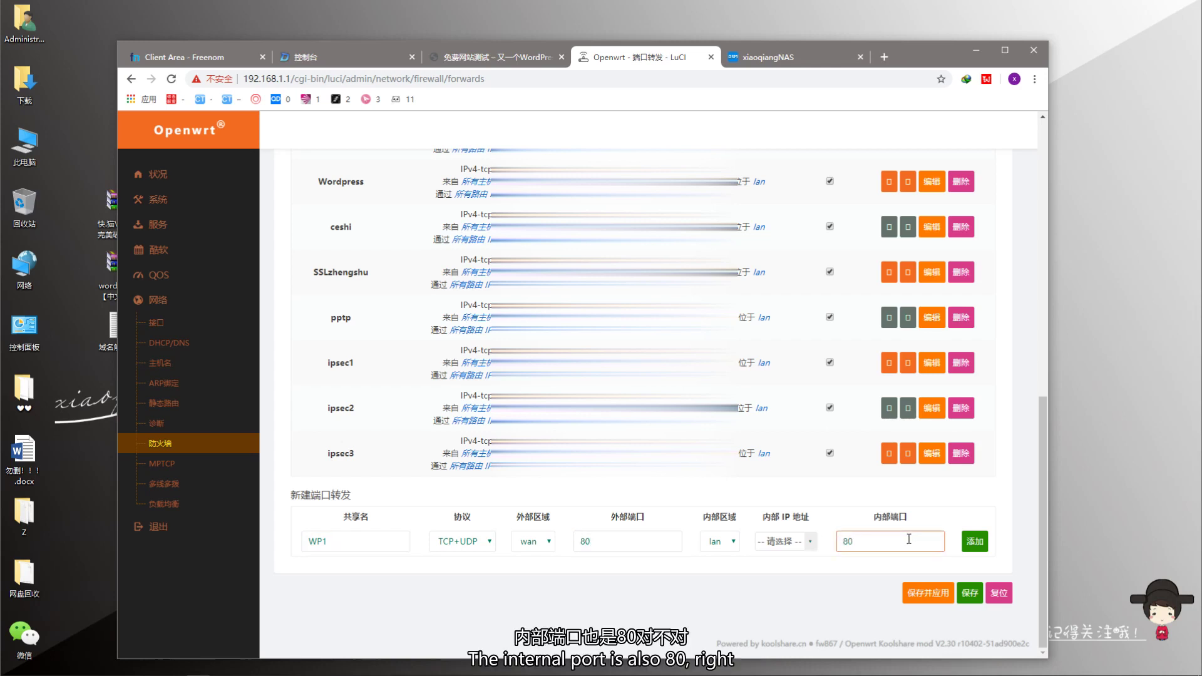
left_click(810, 542)
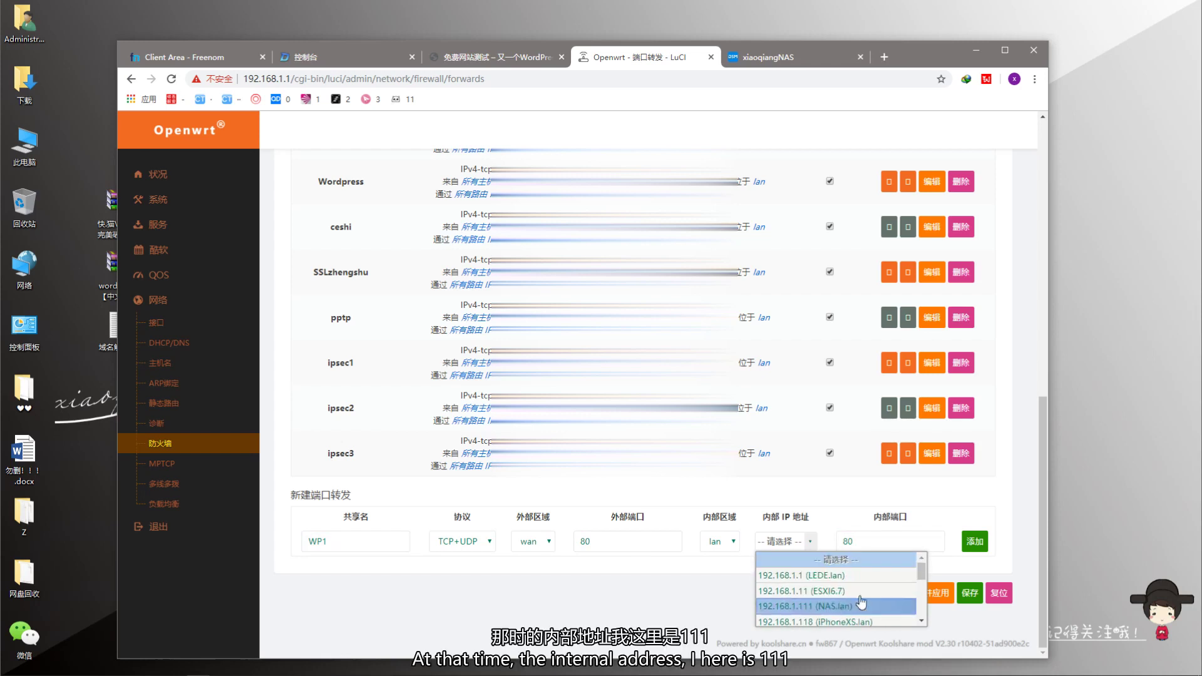
left_click(809, 607)
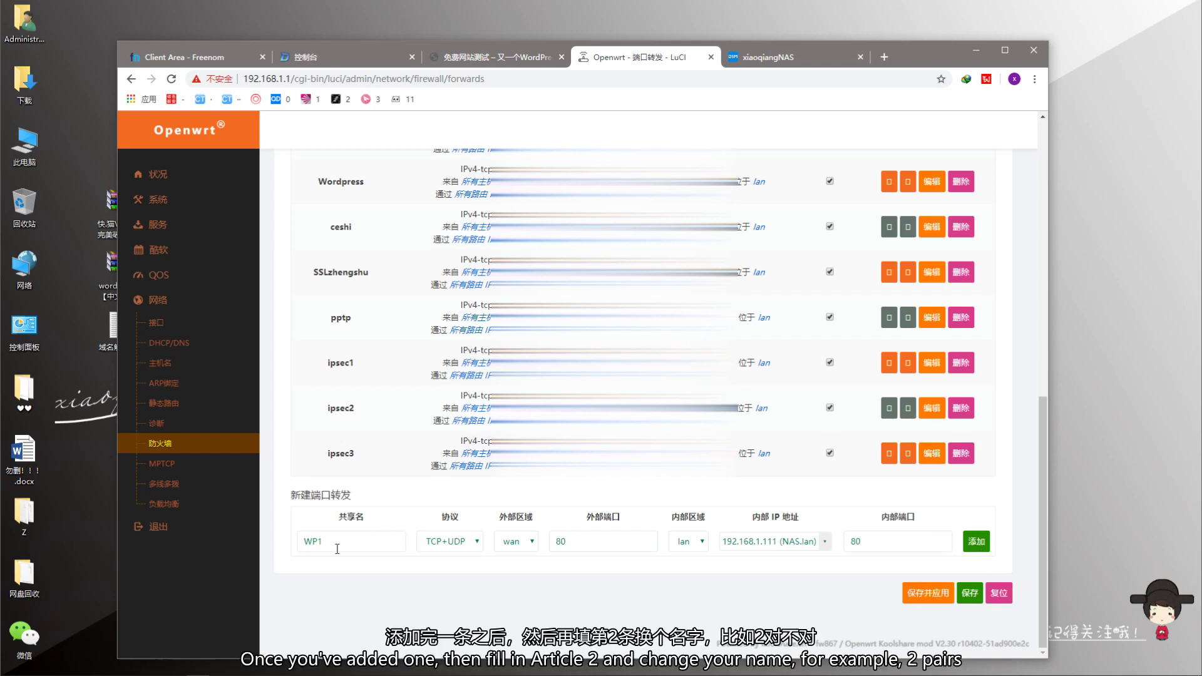
- Draft a second forward named WP2 using port 443 by editing the name and ports
left_click_drag(332, 545, 314, 545)
left_click_drag(566, 542, 553, 545)
type("443")
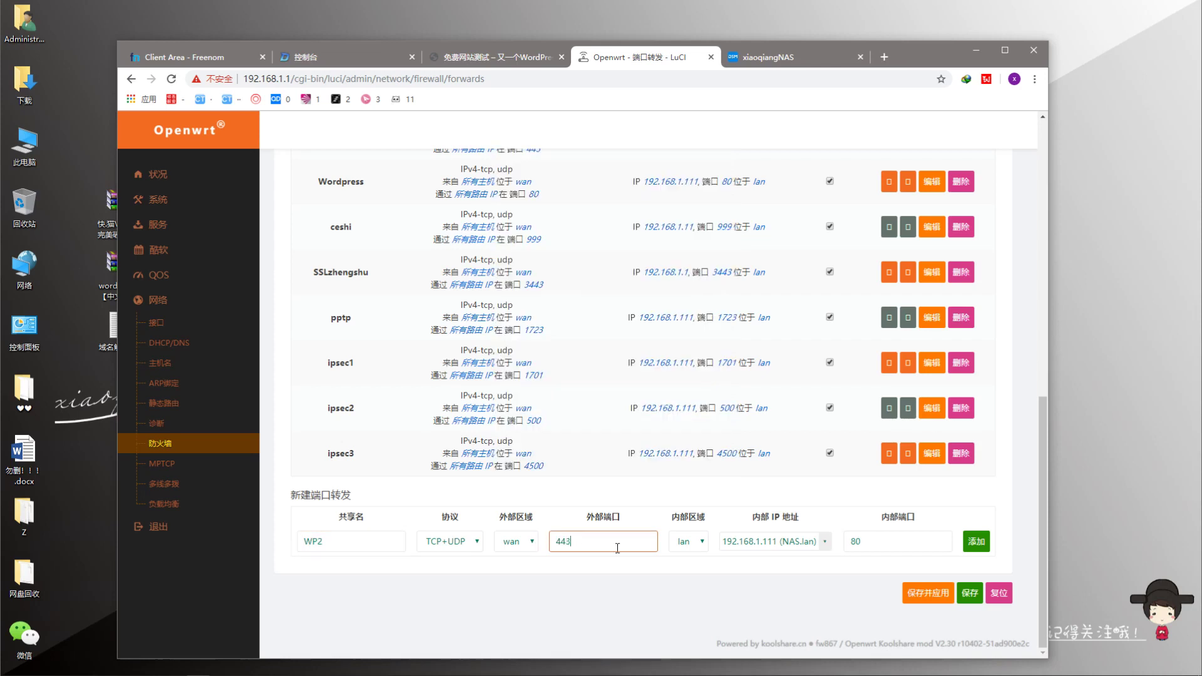
left_click_drag(871, 548, 850, 546)
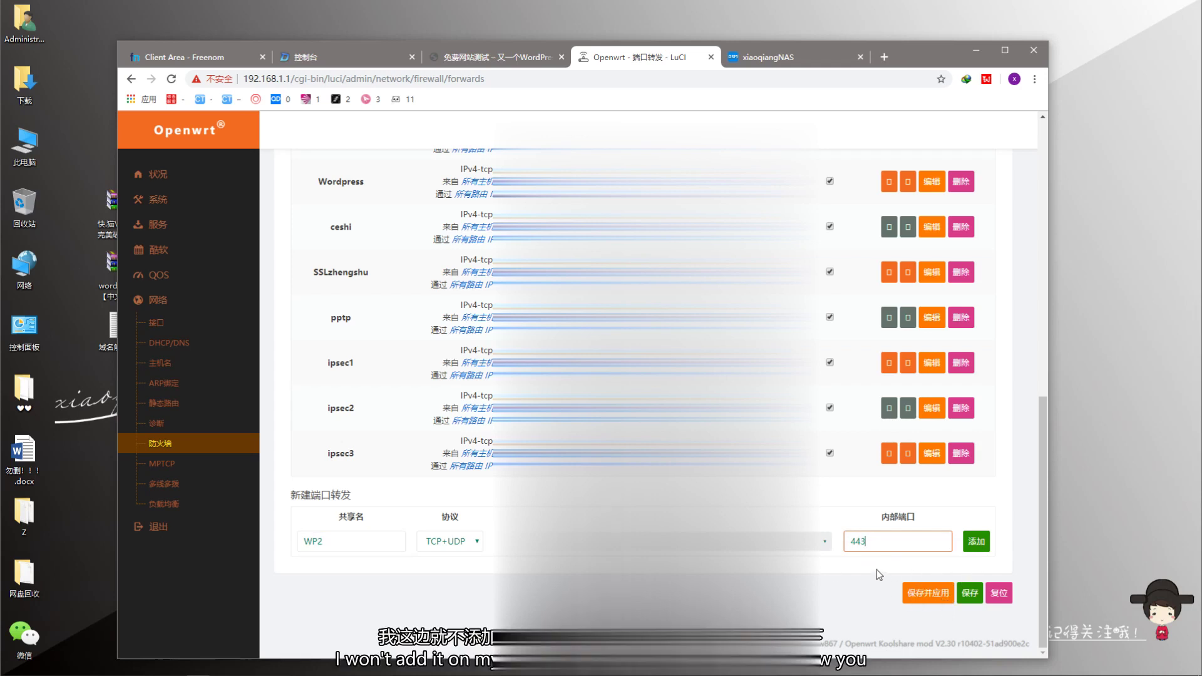
- Collapse 网络 and open the 酷软 software center listing the installed plugins
scroll(878, 574, "up", 4)
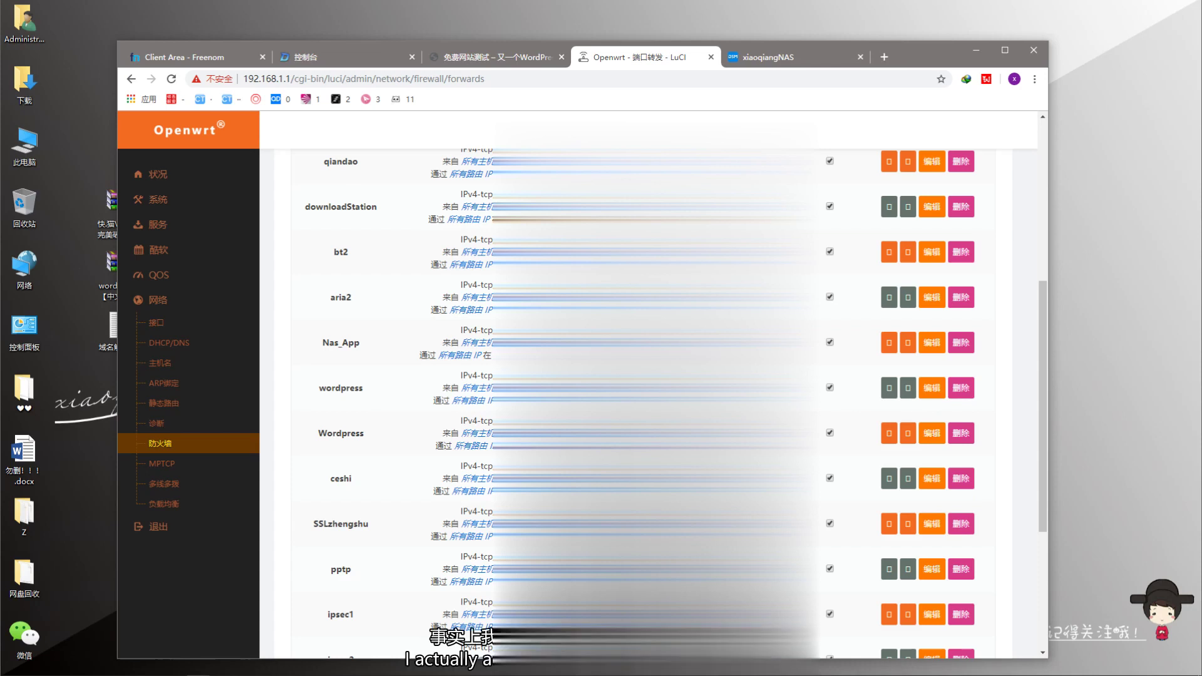
scroll(957, 579, "down", 4)
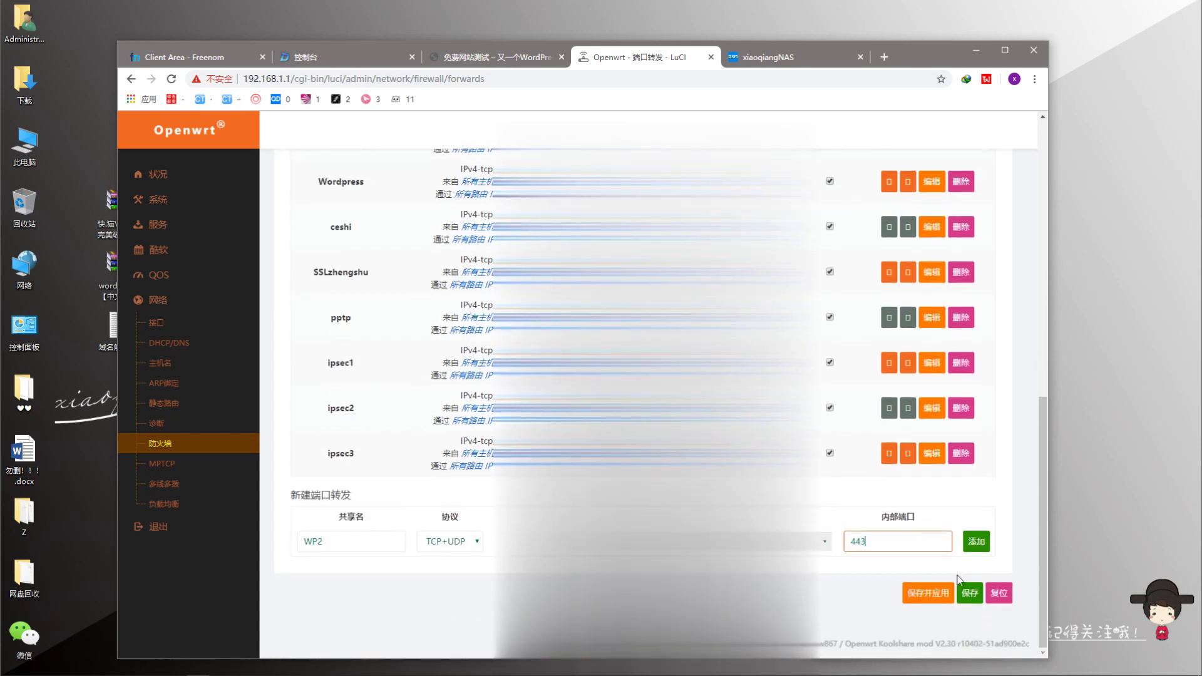
left_click(174, 298)
left_click(174, 253)
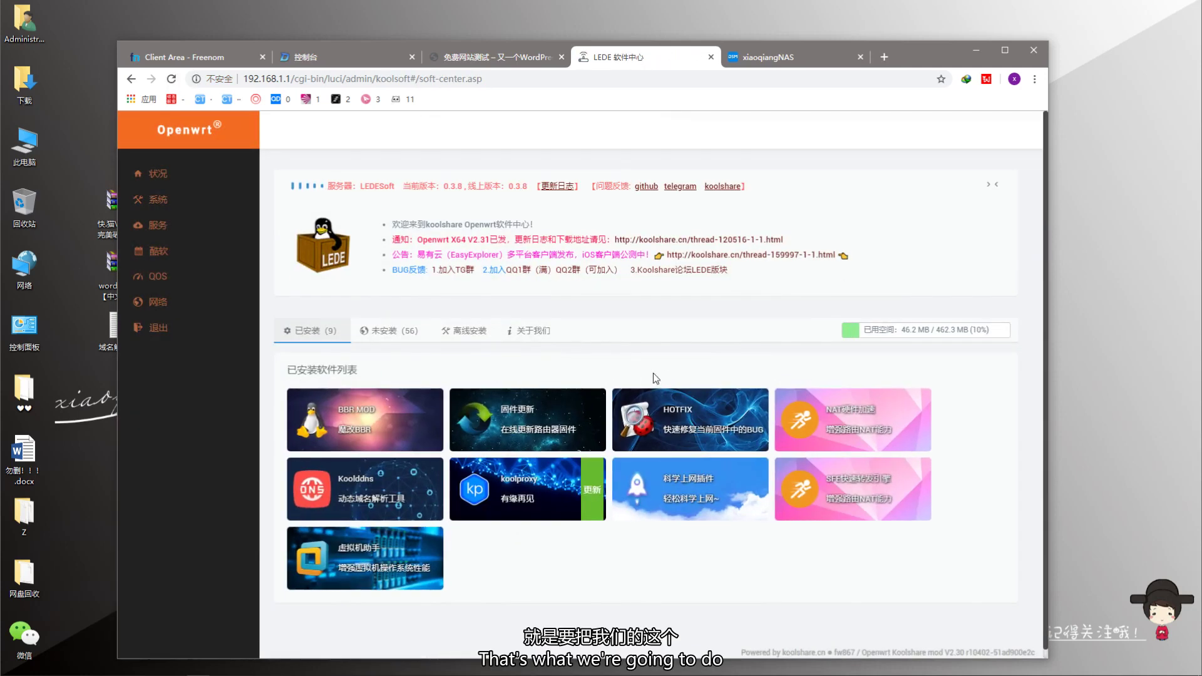
- Flip between browser tabs, then open the Koolddns plugin's settings from the software center
left_click(544, 64)
left_click(638, 63)
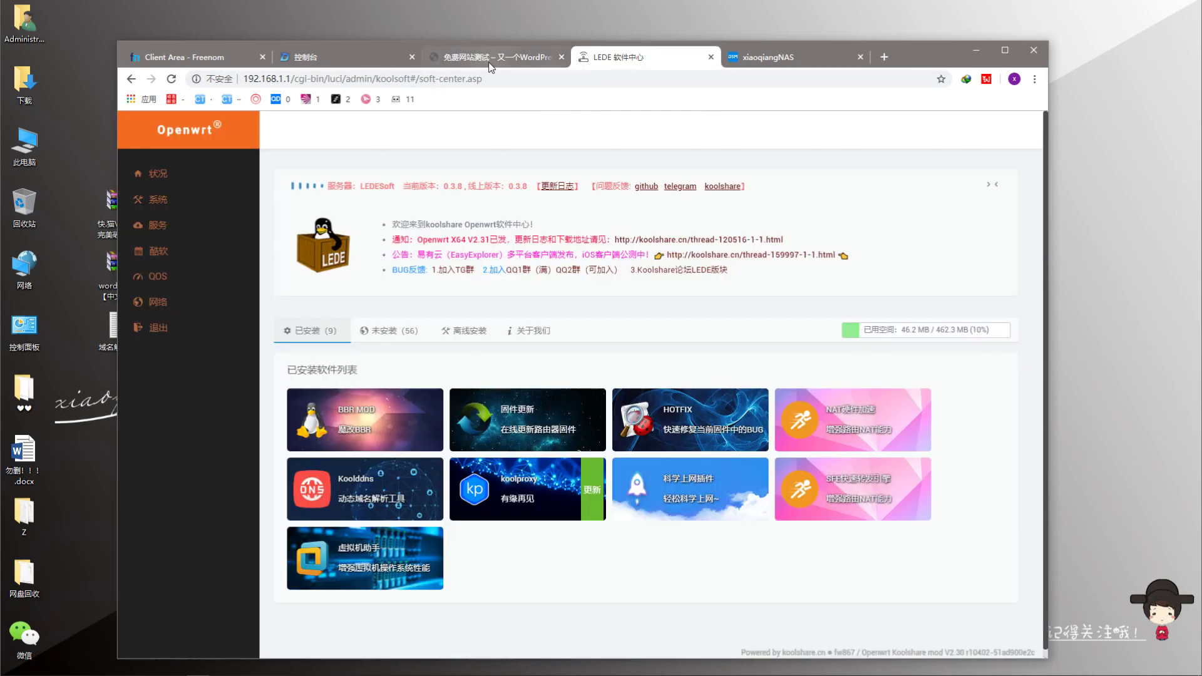
left_click(495, 65)
left_click(600, 66)
left_click(503, 62)
left_click(623, 66)
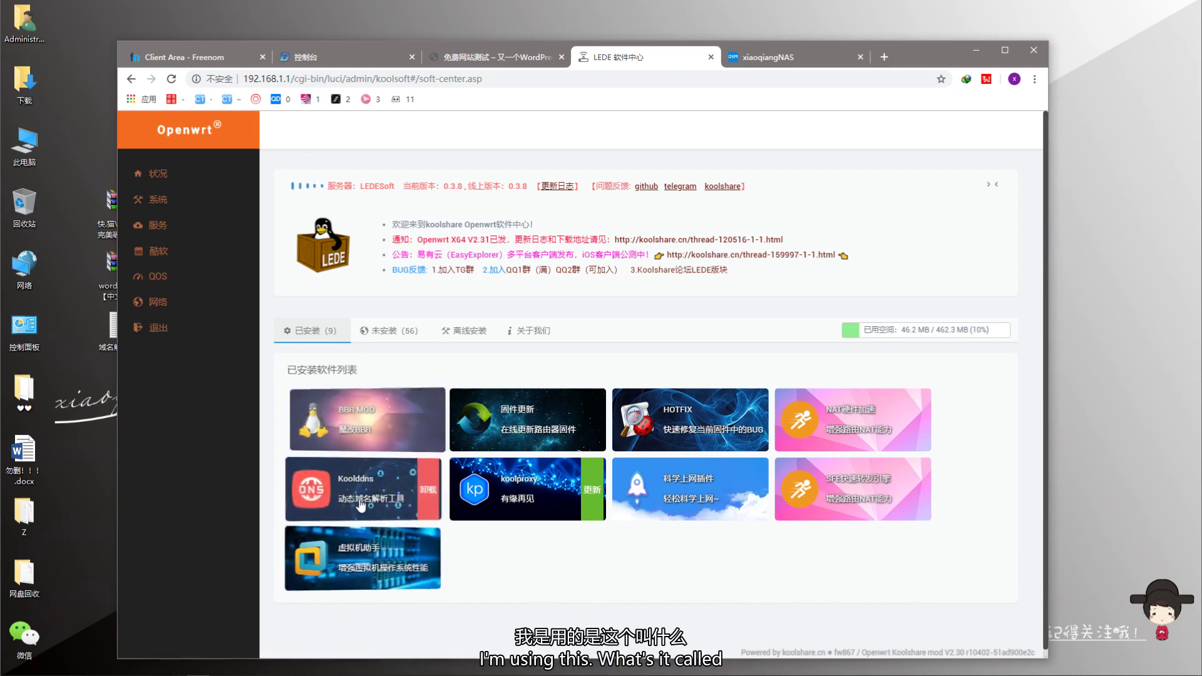
mouse_move(360, 513)
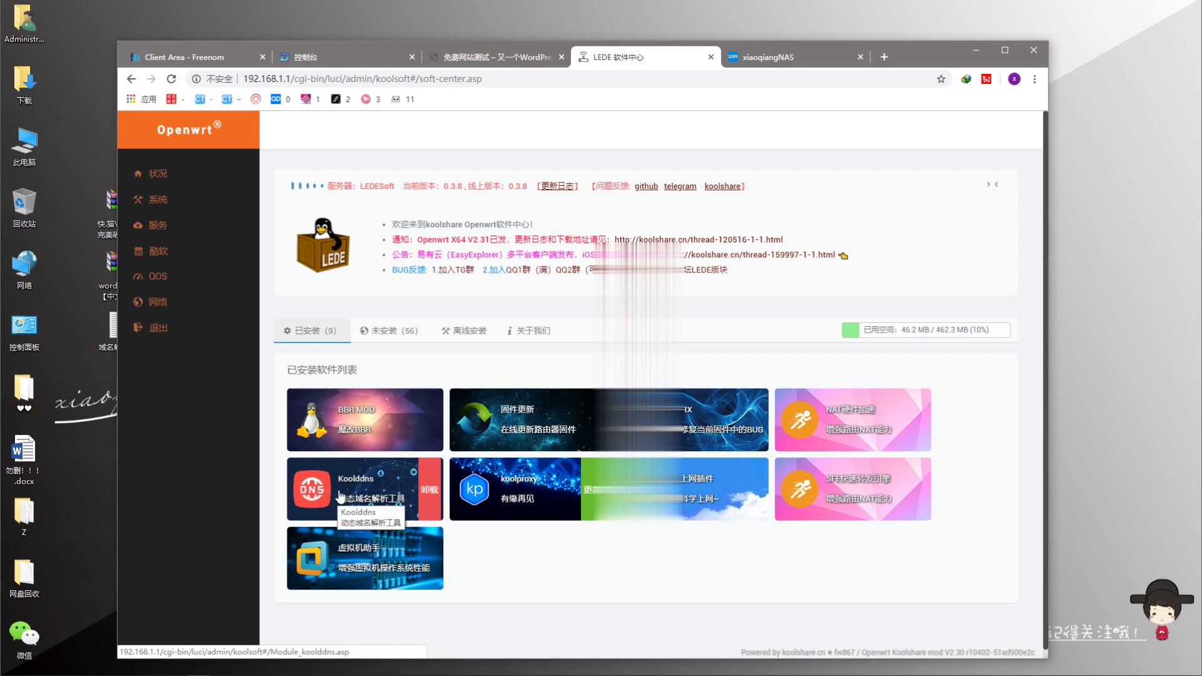
left_click(324, 497)
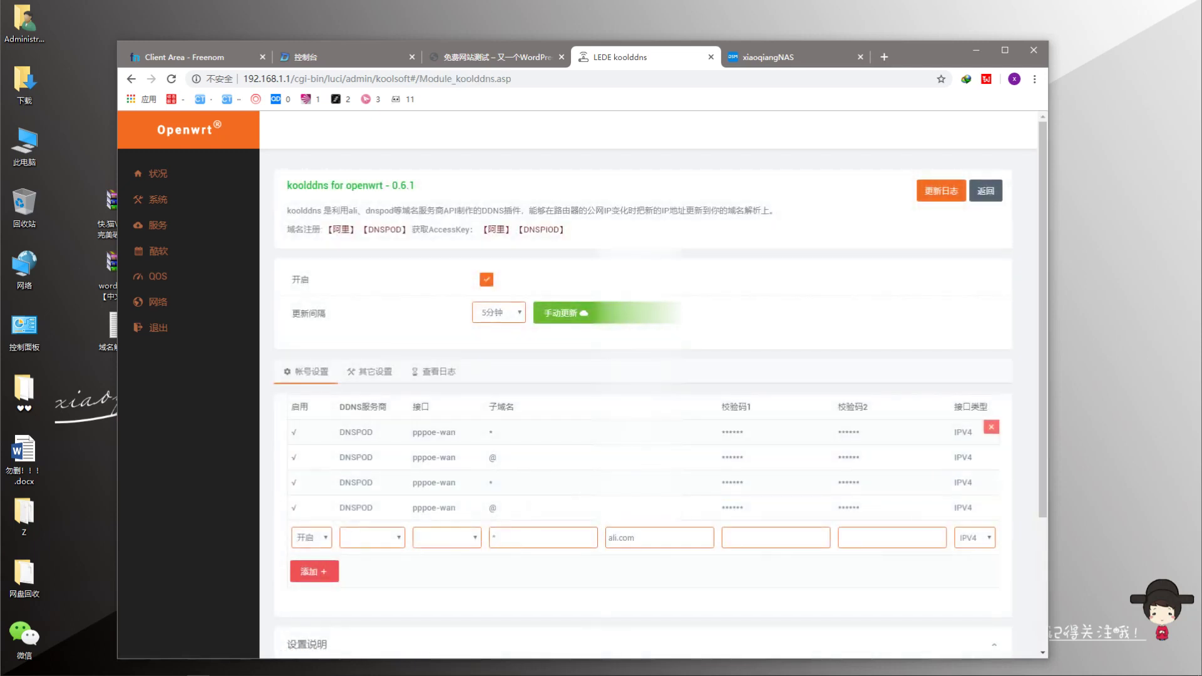
- Highlight the Koolddns setup note showing DNSPOD needs an ID and Token, then return to the DNSPod console
scroll(550, 407, "down", 3)
scroll(553, 404, "up", 3)
scroll(544, 415, "down", 2)
scroll(544, 415, "up", 2)
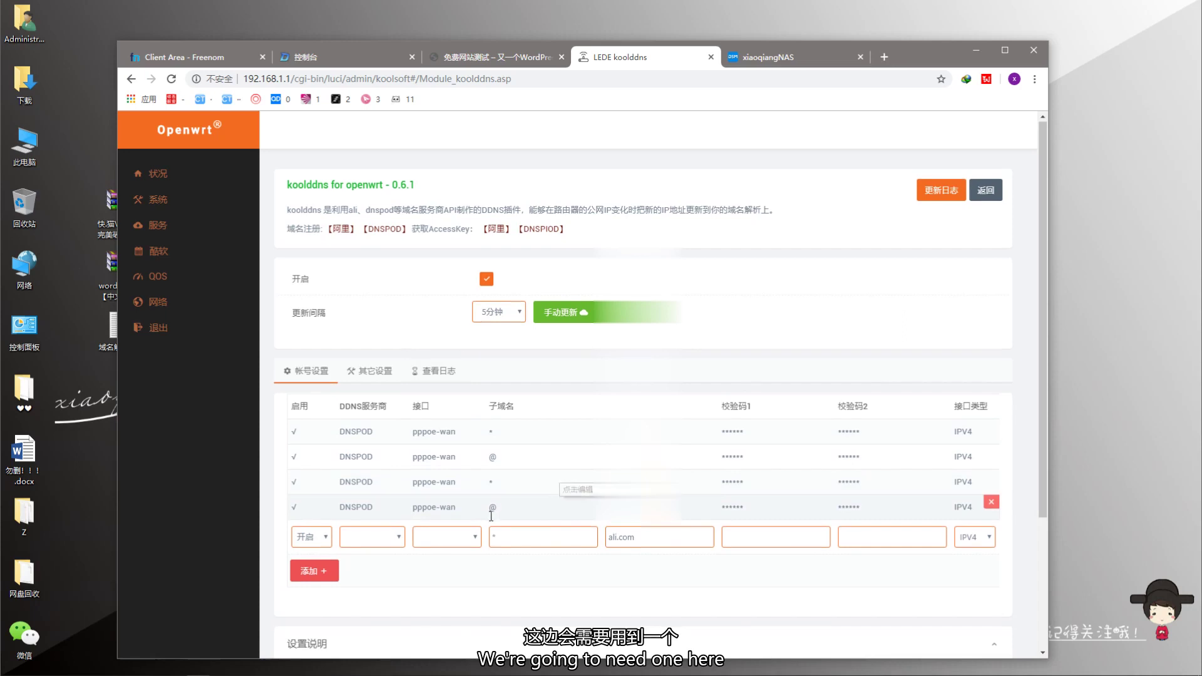
scroll(563, 477, "down", 3)
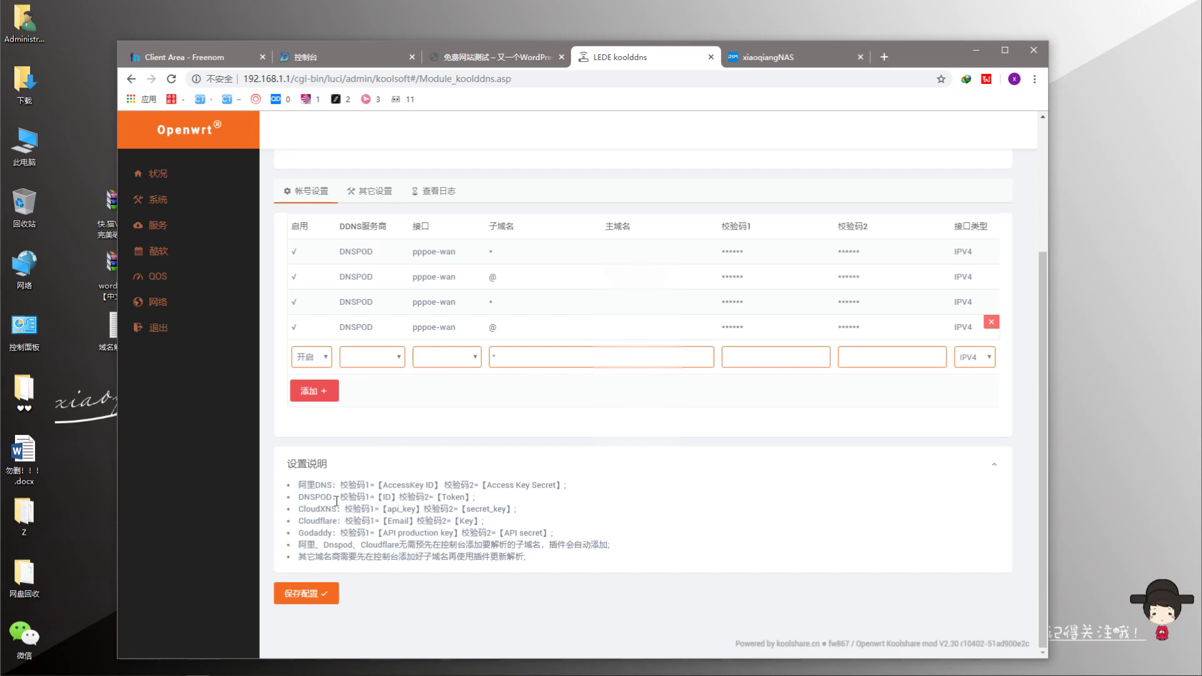
left_click_drag(344, 498, 387, 498)
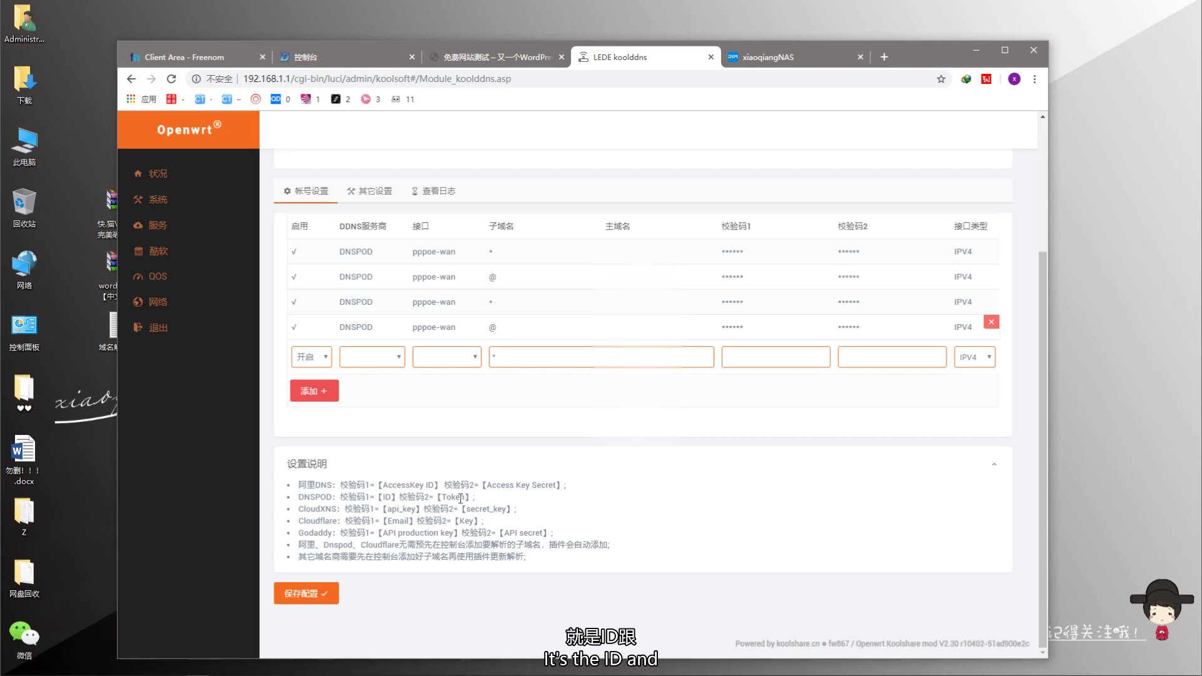
left_click_drag(464, 498, 450, 497)
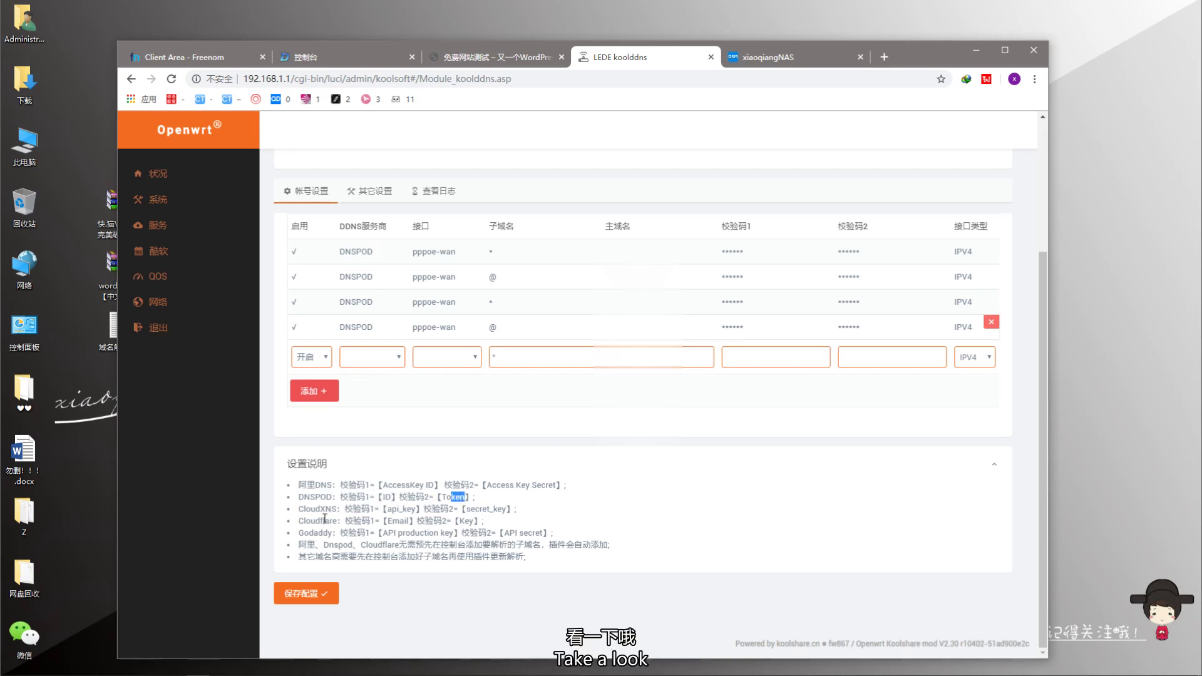
left_click(299, 502)
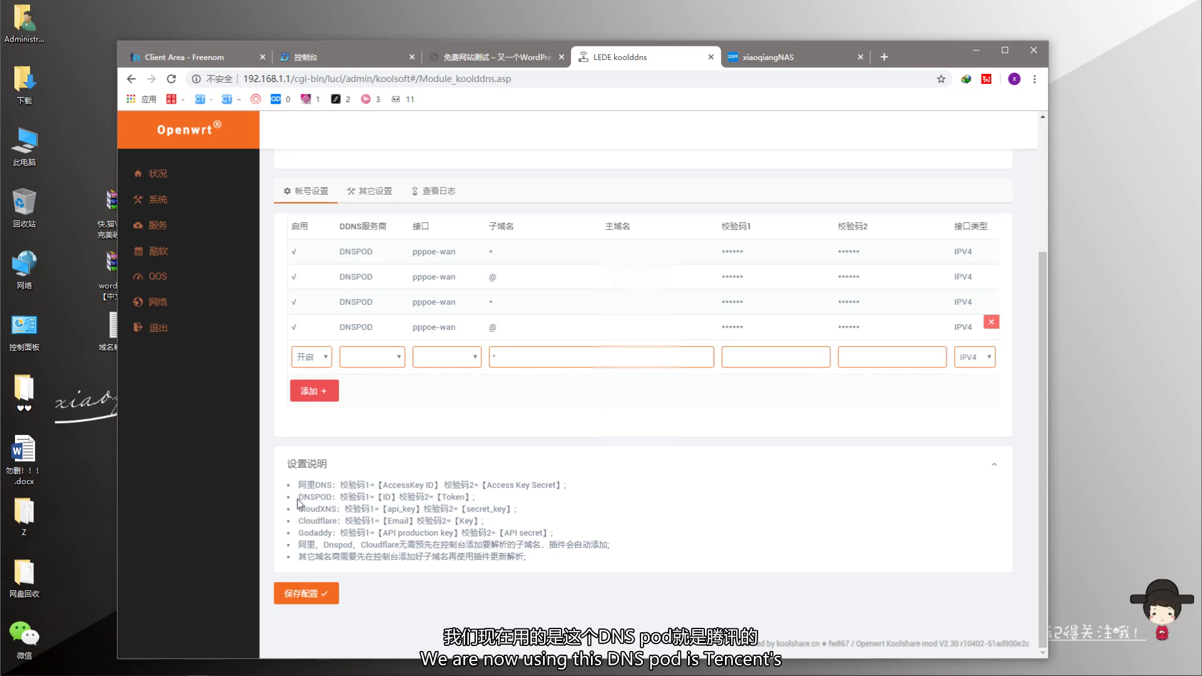
left_click_drag(299, 501, 472, 498)
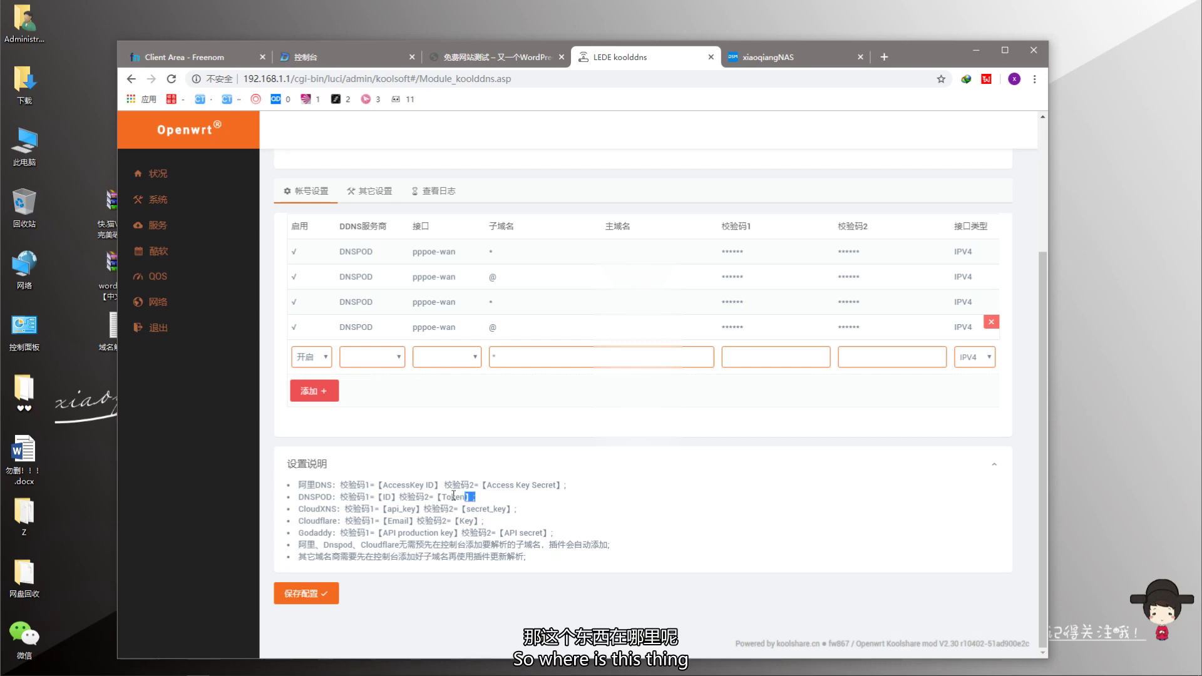
left_click(766, 516)
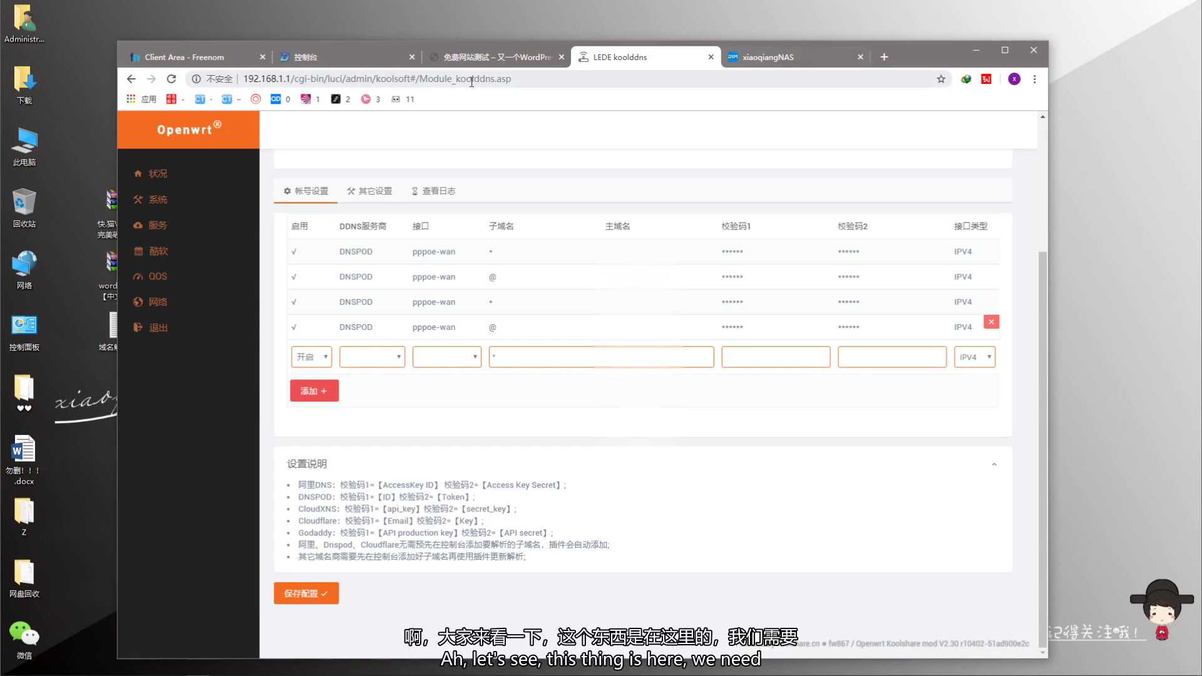
left_click(478, 58)
left_click(347, 66)
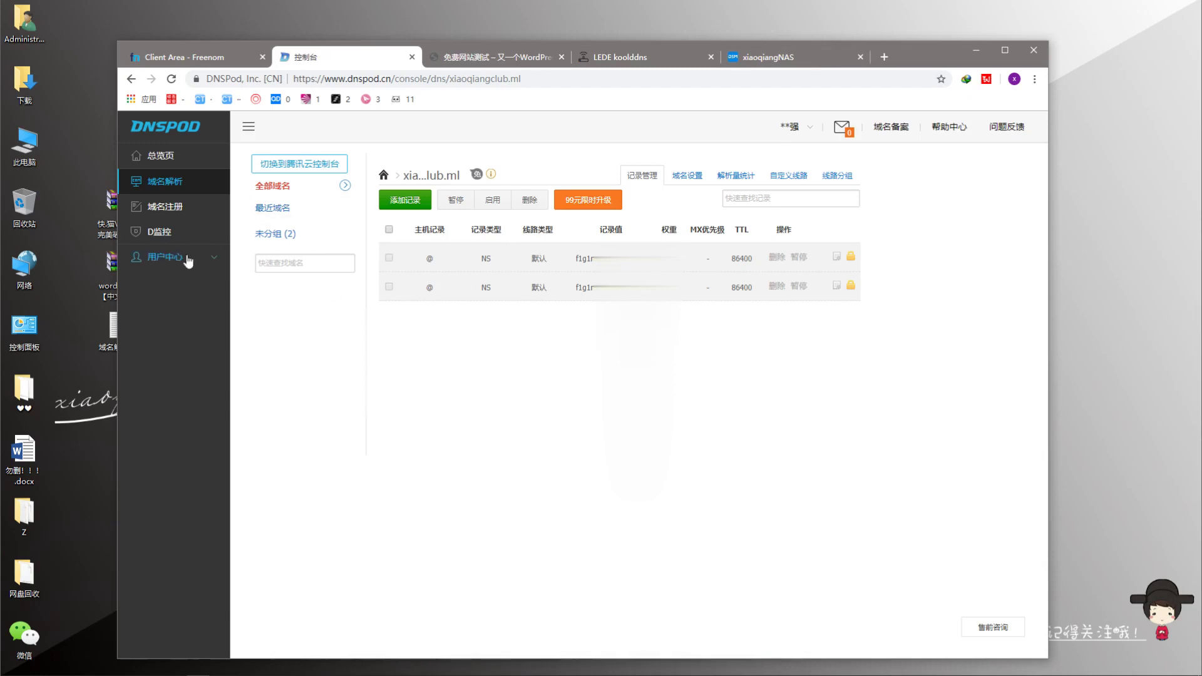
- Open the account security settings from the DNSPod overview's user center
left_click(172, 158)
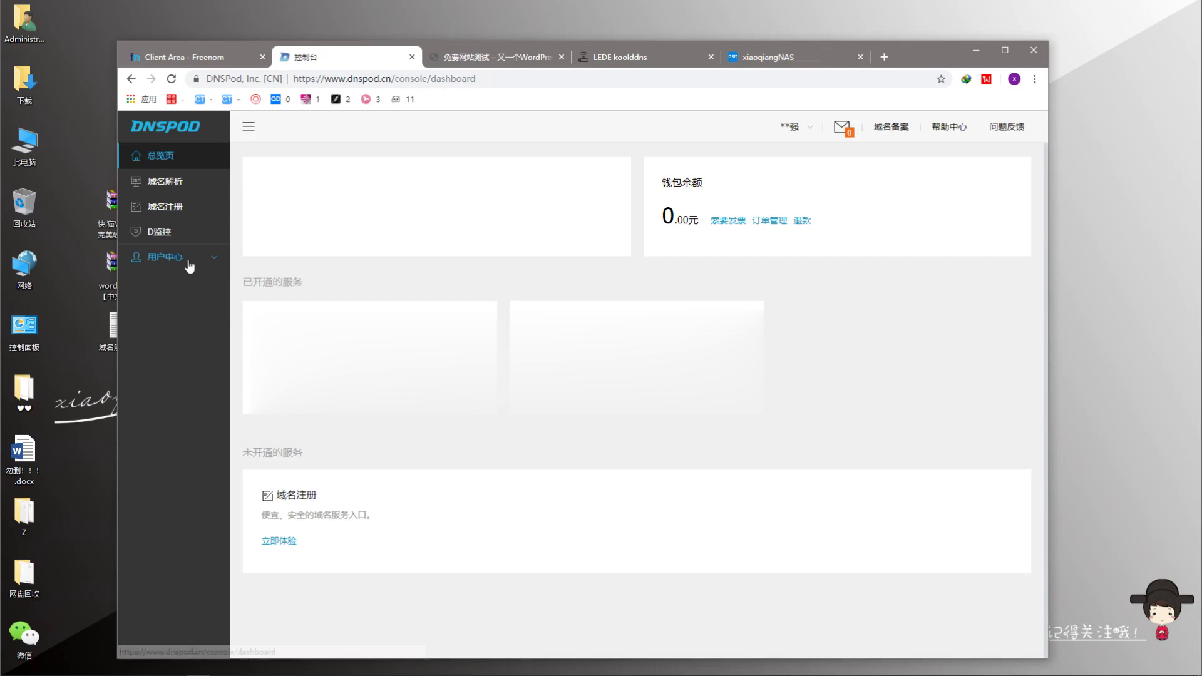
left_click(178, 258)
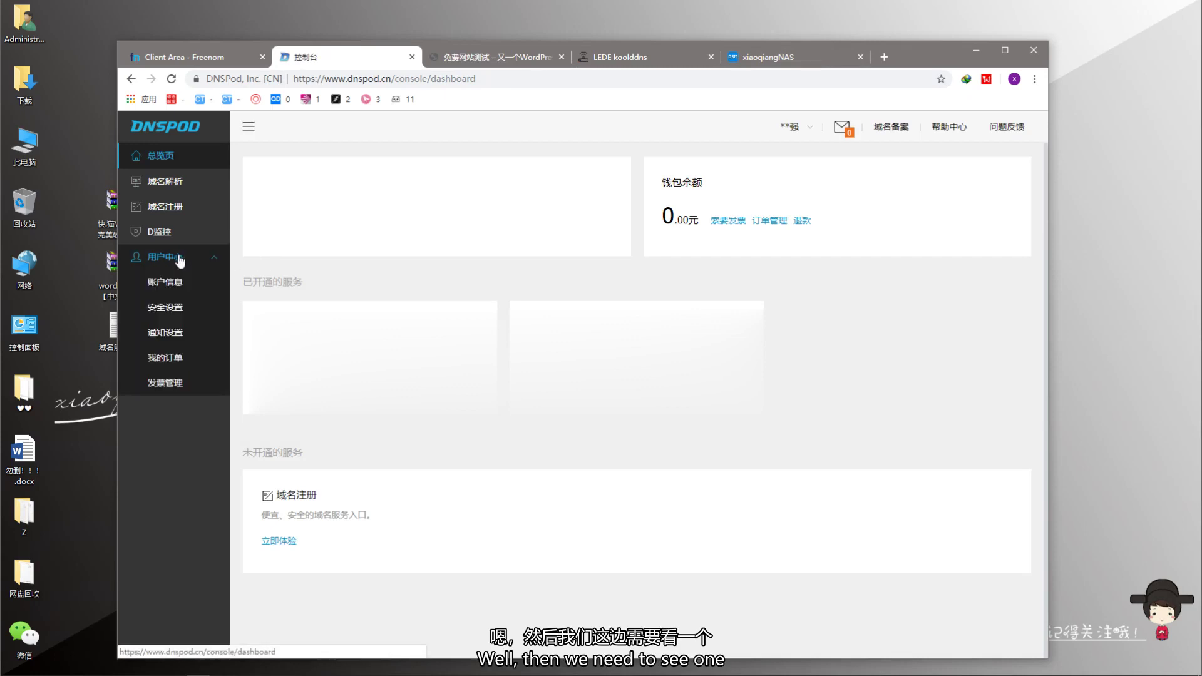
left_click(168, 258)
left_click(170, 259)
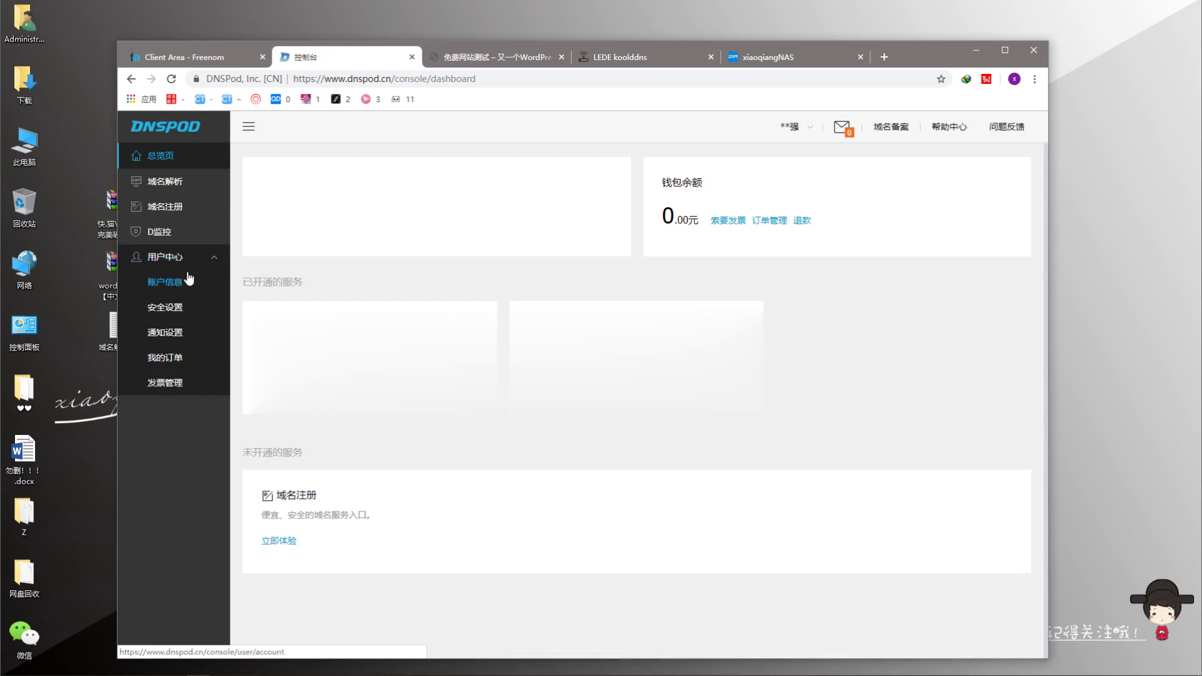
left_click(173, 306)
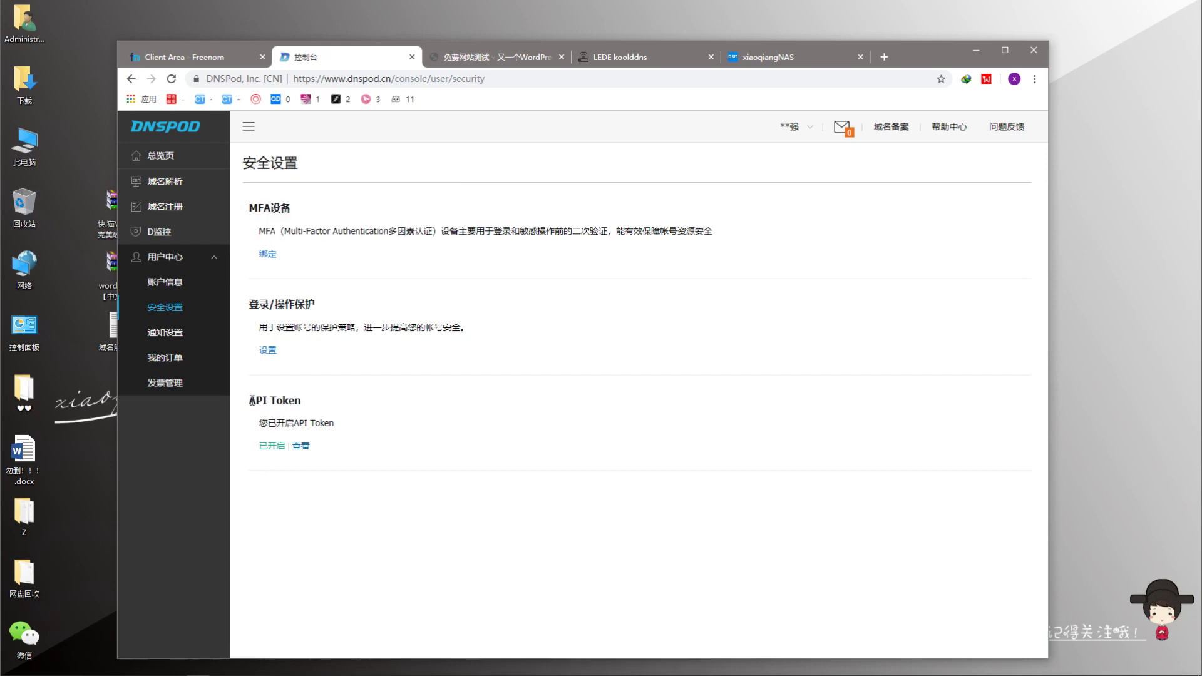
- View the API Token list with its existing 动态DNS token, then go back to koolddns
mouse_move(249, 400)
left_mouse_down()
mouse_move(316, 406)
mouse_move(248, 404)
left_mouse_up()
left_click(393, 412)
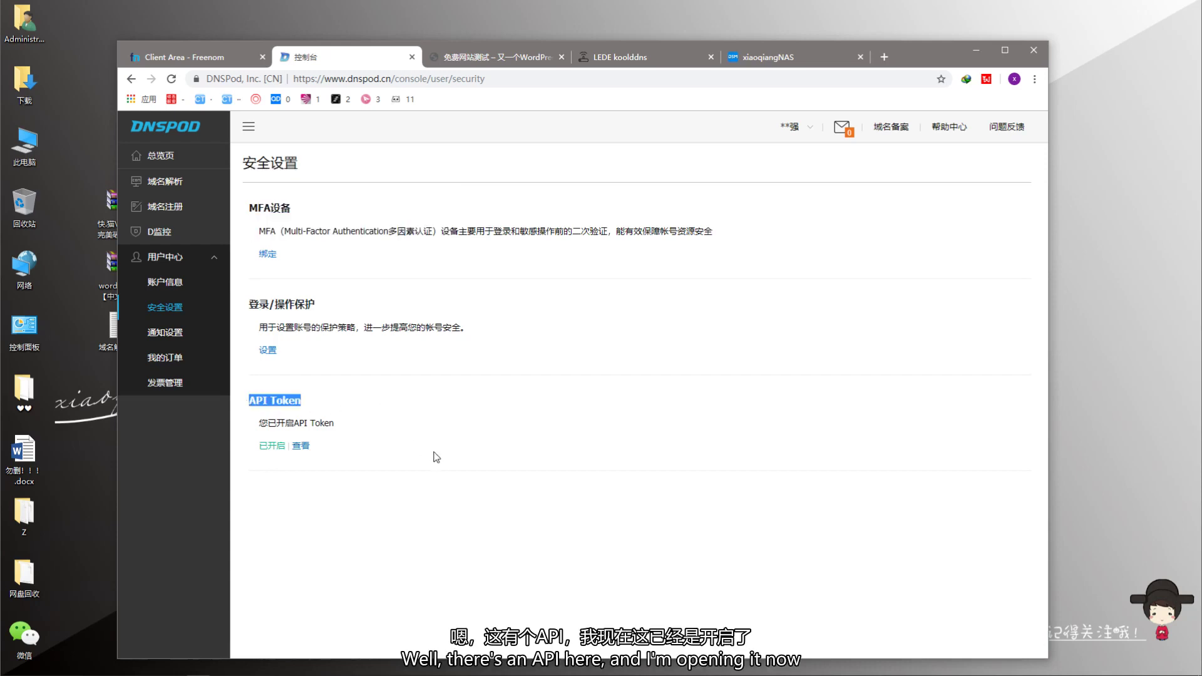
left_click(368, 433)
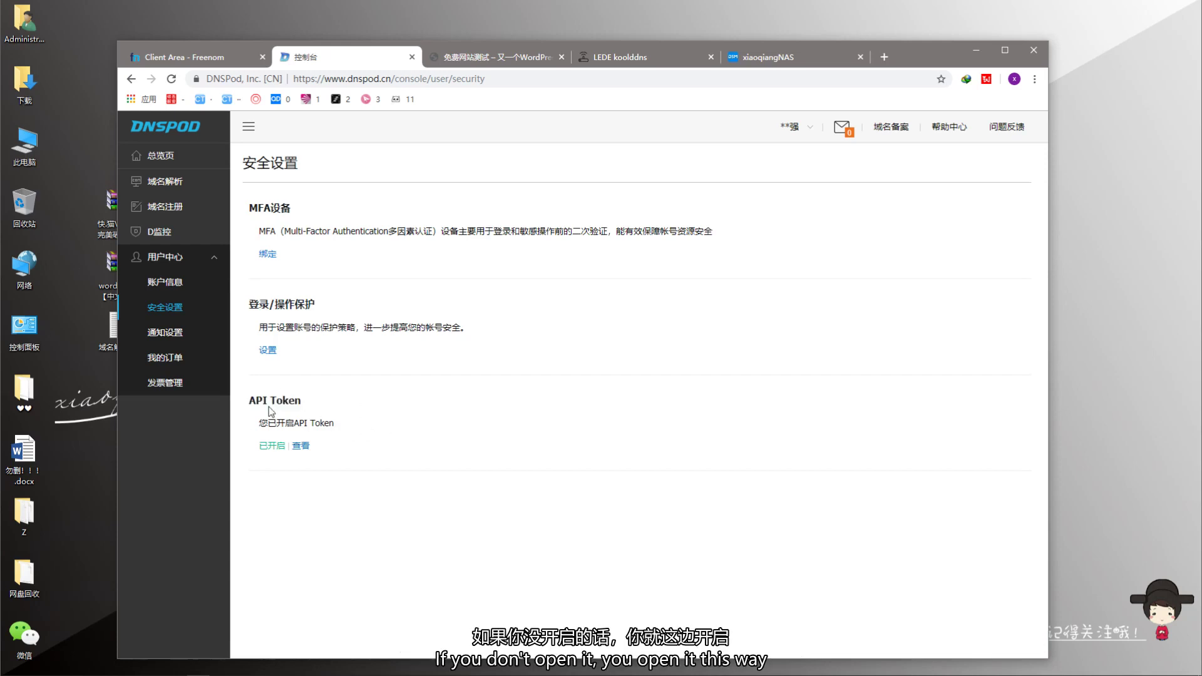
left_click(302, 446)
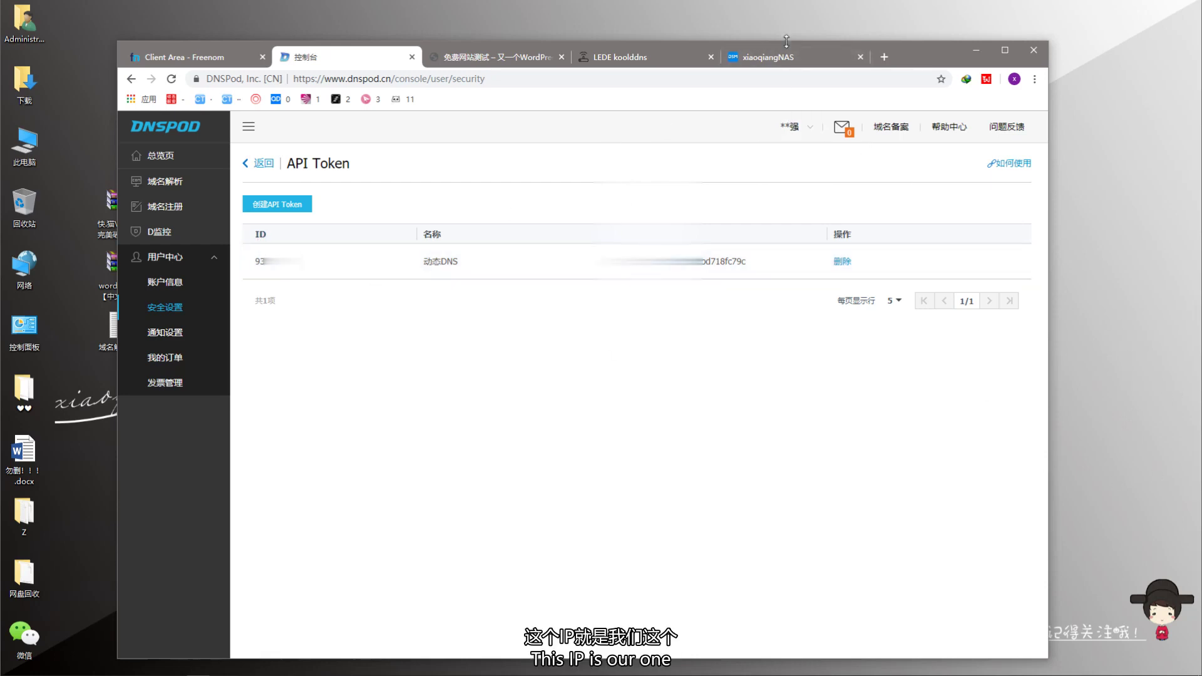
left_click(632, 59)
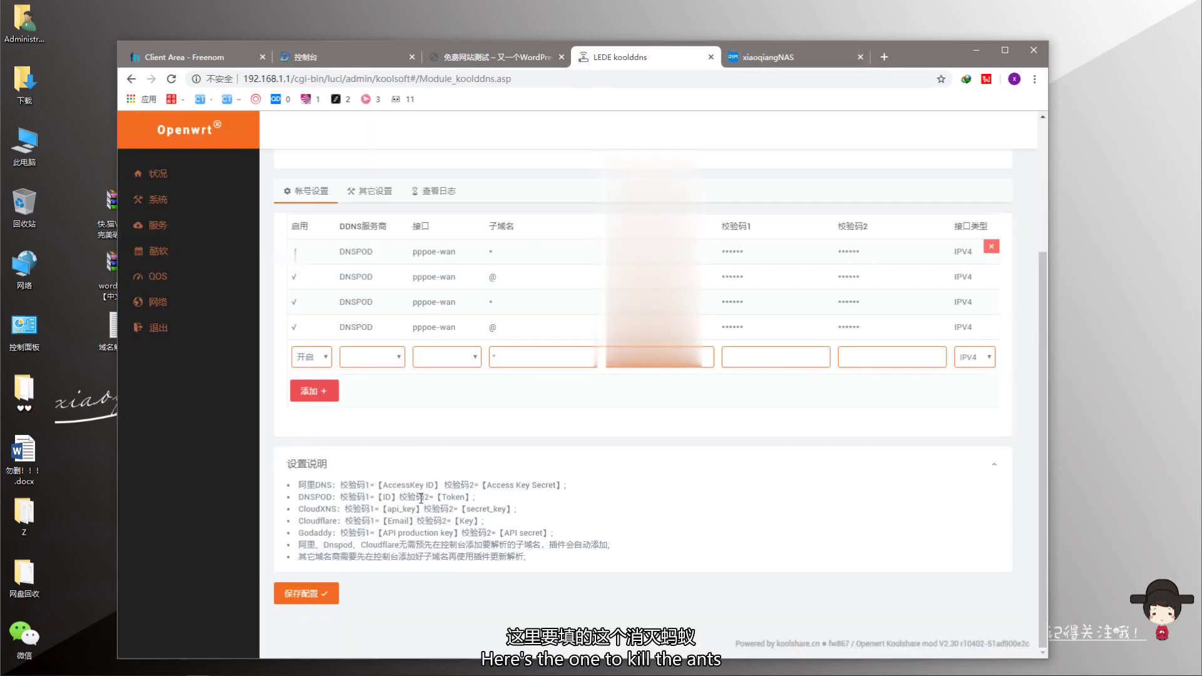
- Set the new koolddns row to provider DNSPOD, interface pppoe-wan and subdomain *
left_click(345, 57)
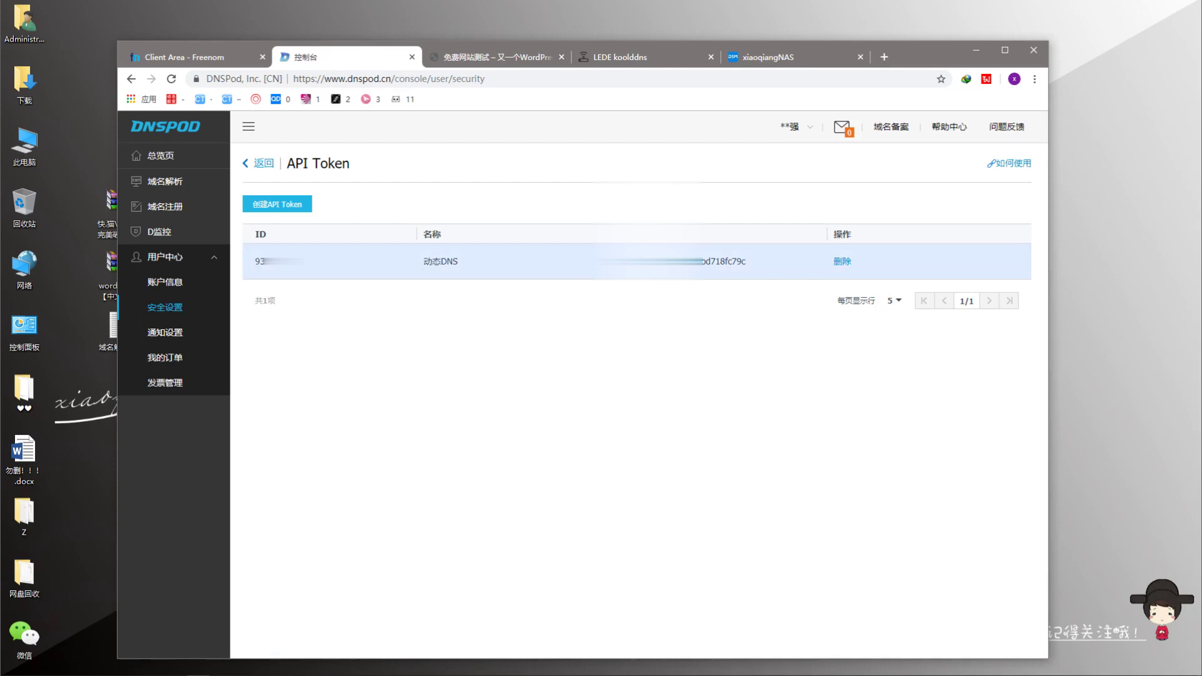
left_click(676, 57)
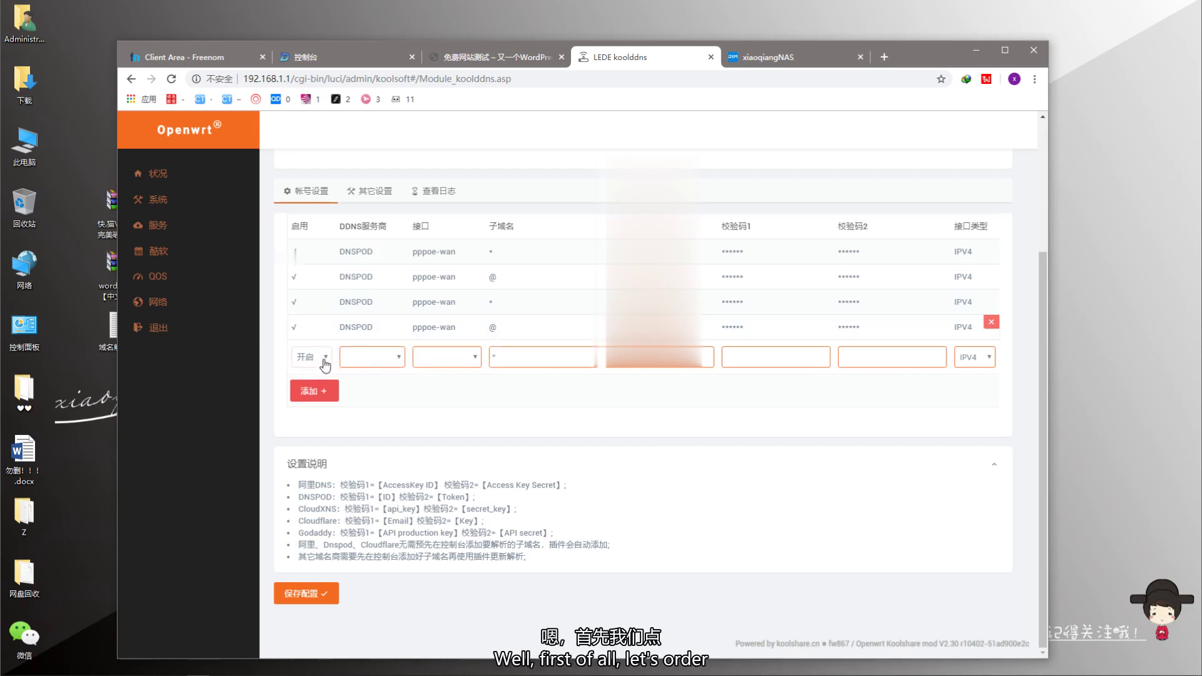
left_click(376, 357)
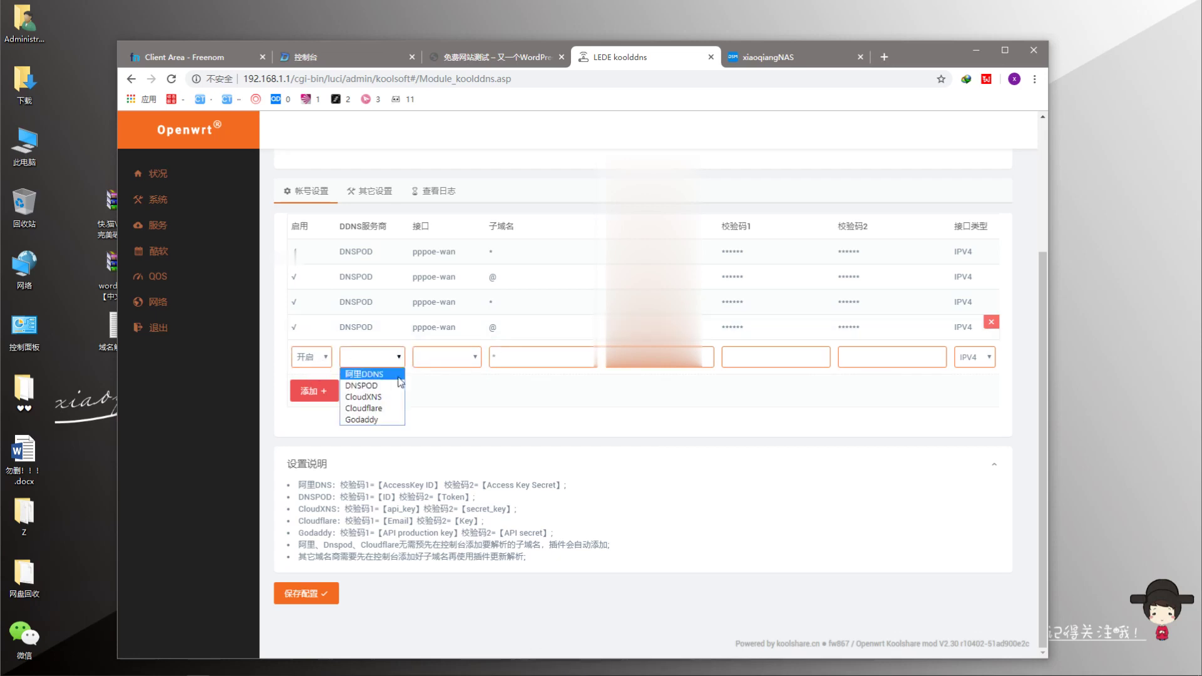
left_click(371, 386)
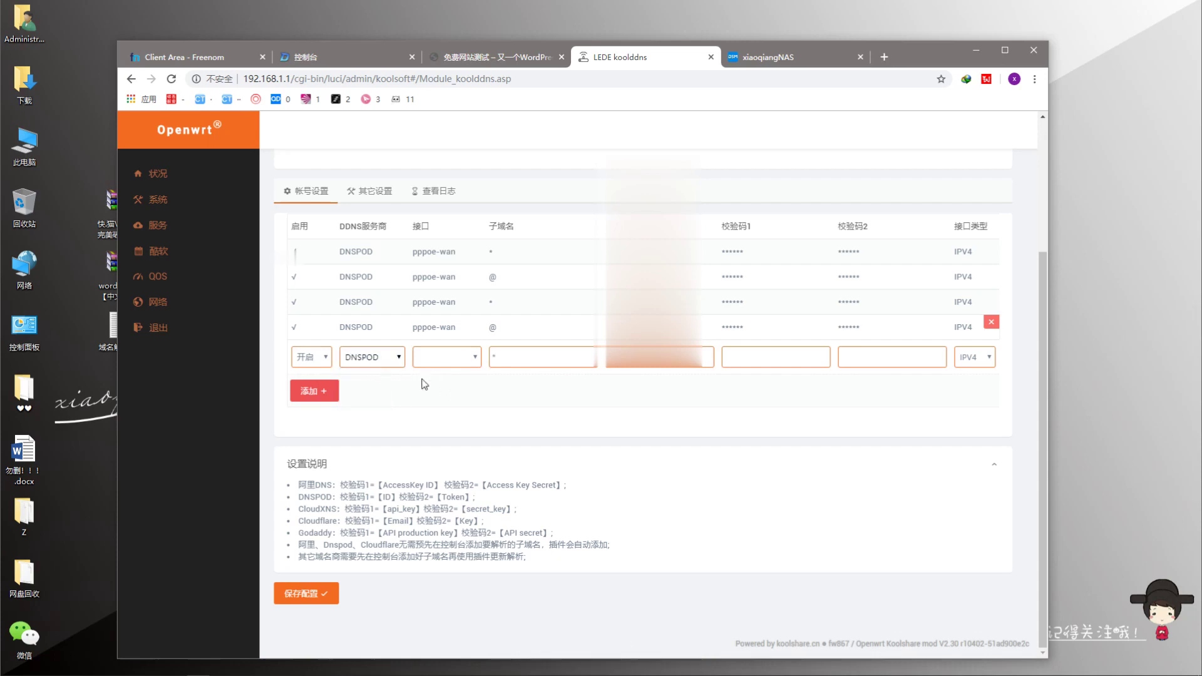
left_click(460, 358)
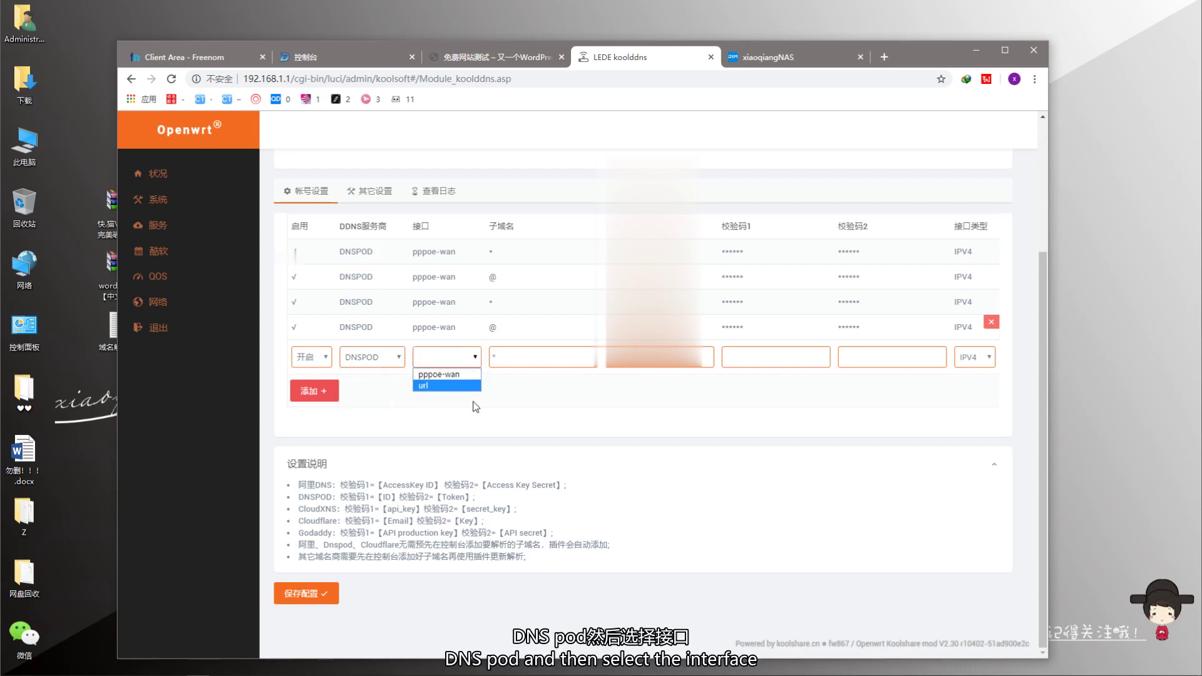
left_click(454, 374)
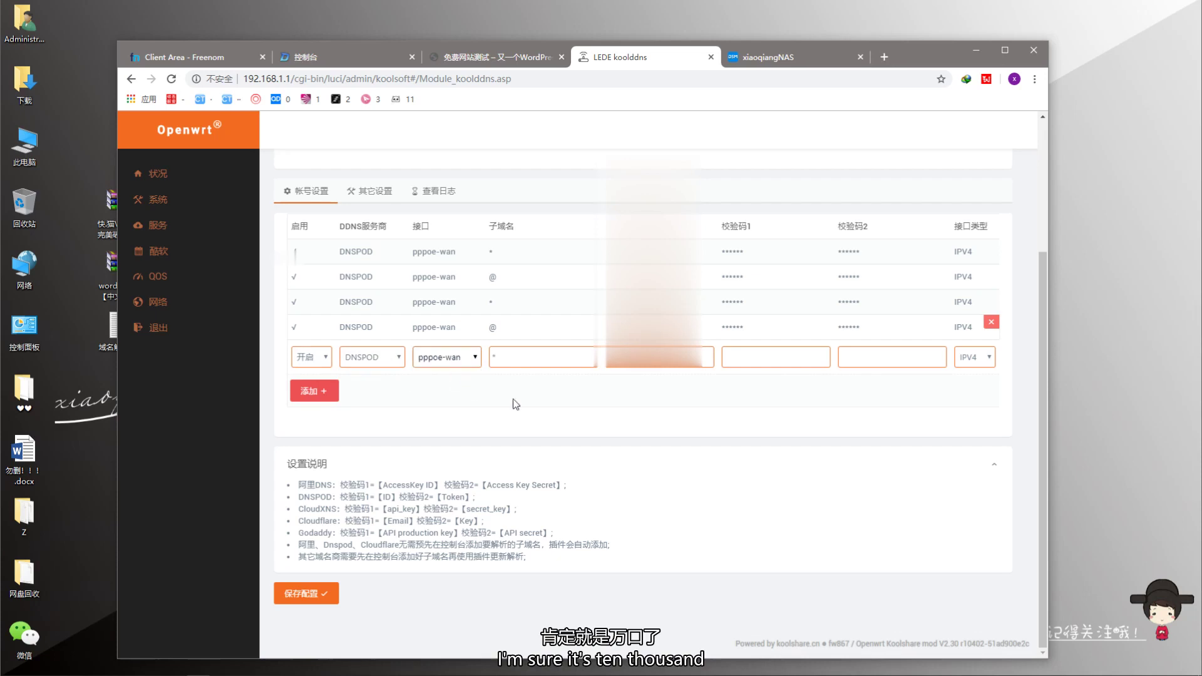
left_click(554, 362)
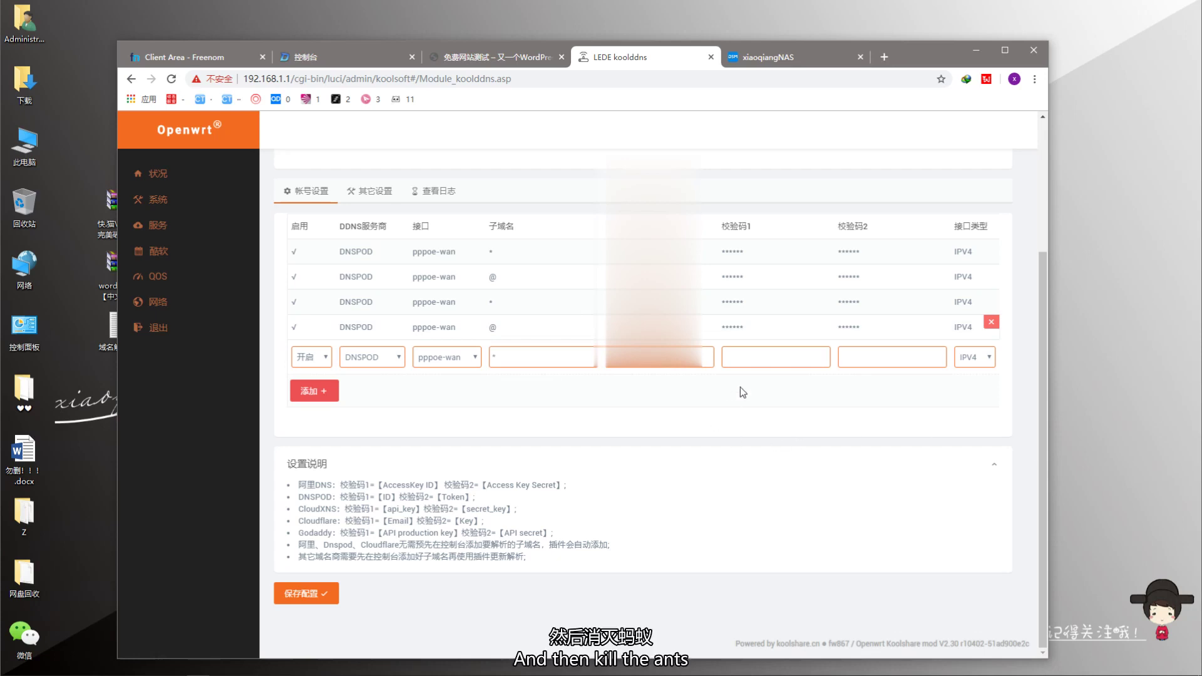
left_click(773, 353)
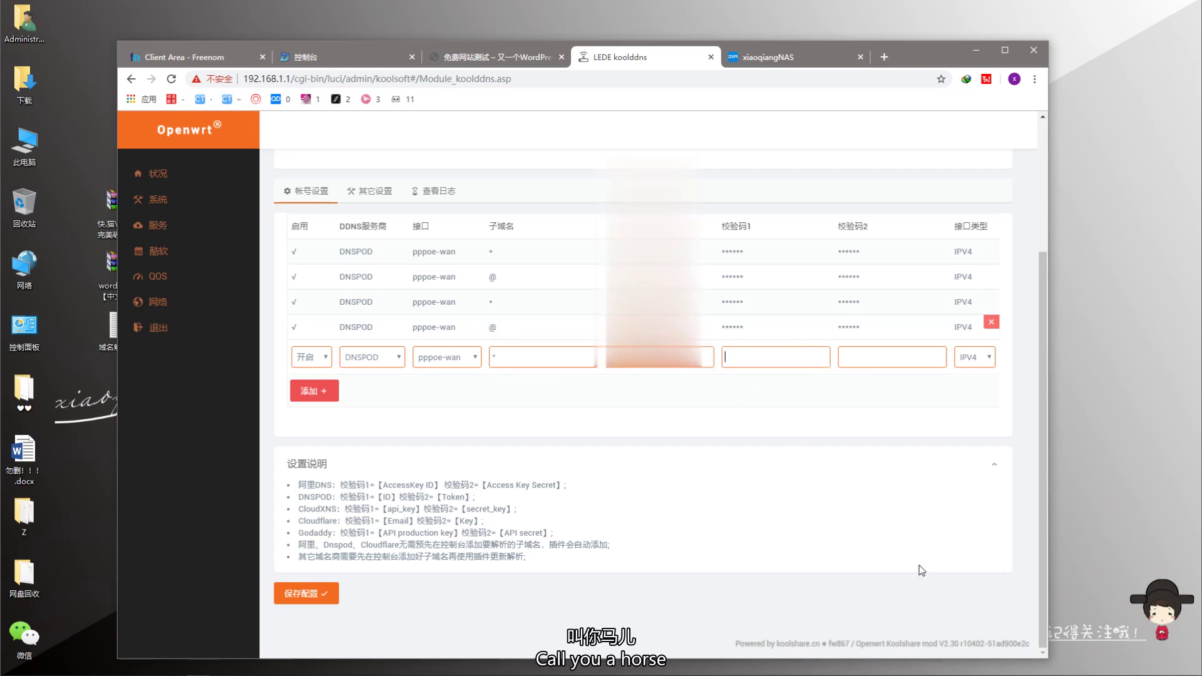
- Paste the DNSPod token credentials and add the * entry for xiaoqiangclub.ml as the fifth entry
mouse_move(932, 63)
left_mouse_down()
mouse_move(1005, 283)
mouse_move(913, 78)
left_mouse_up()
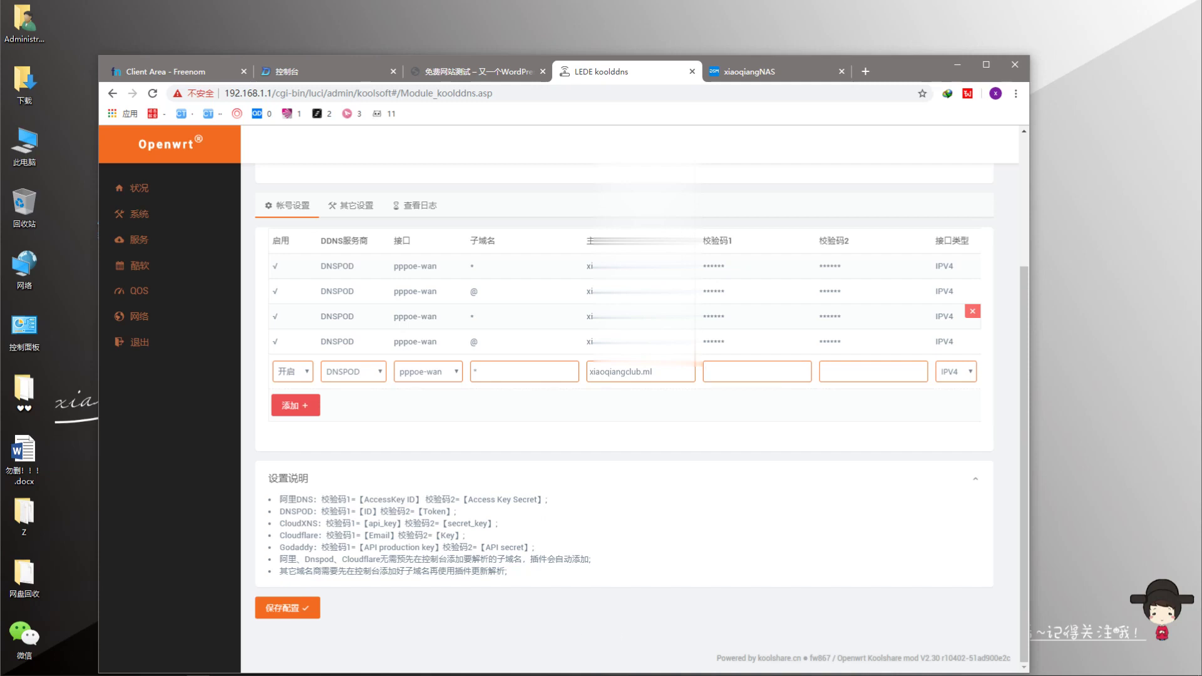
key("ctrl+v")
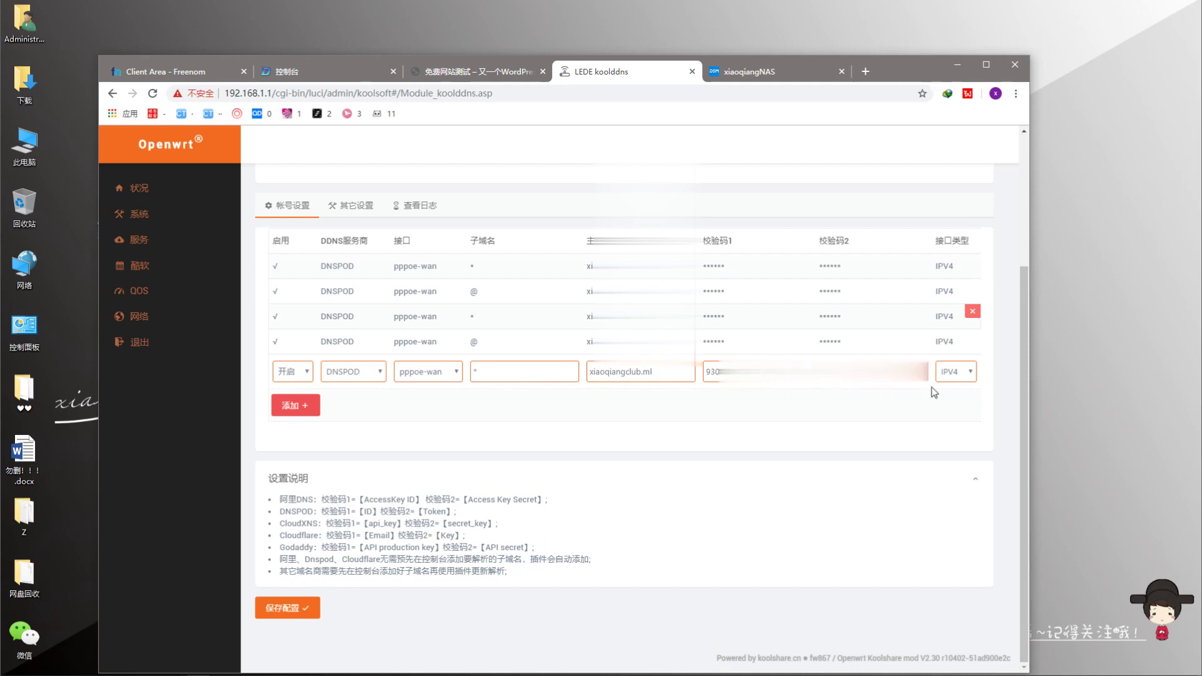
left_click(299, 408)
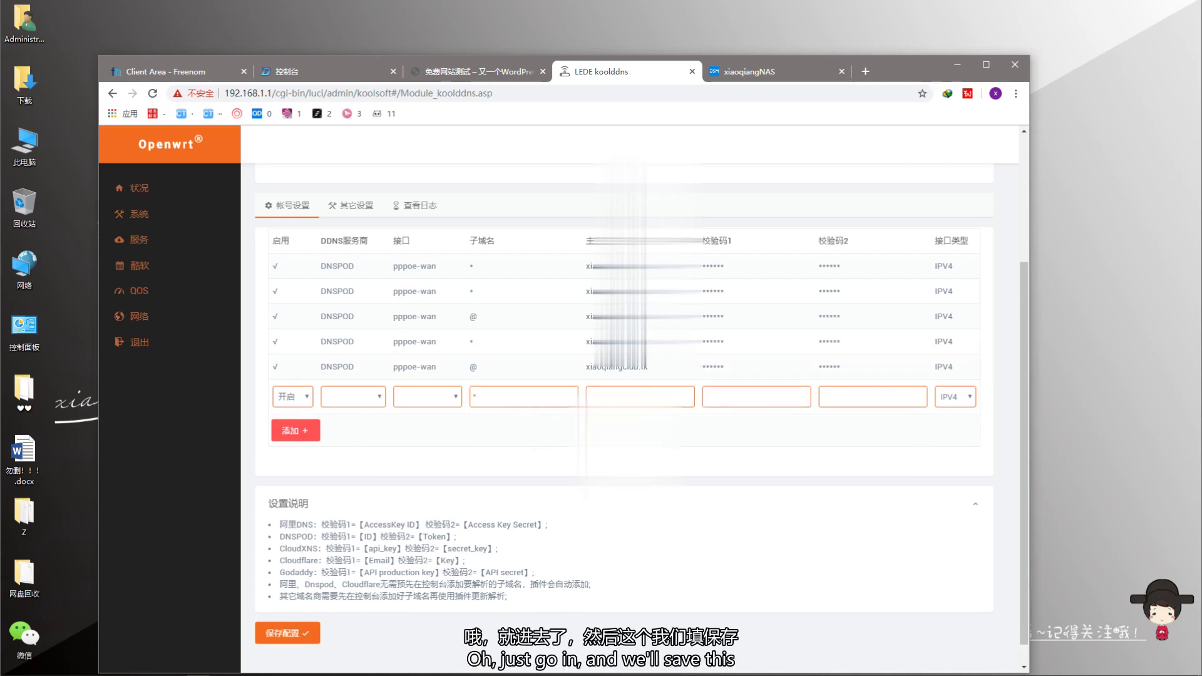
scroll(310, 610, "down", 1)
- Save the koolddns configuration with its five DNSPOD entries and return to DNSPod's API Token page
left_click(310, 610)
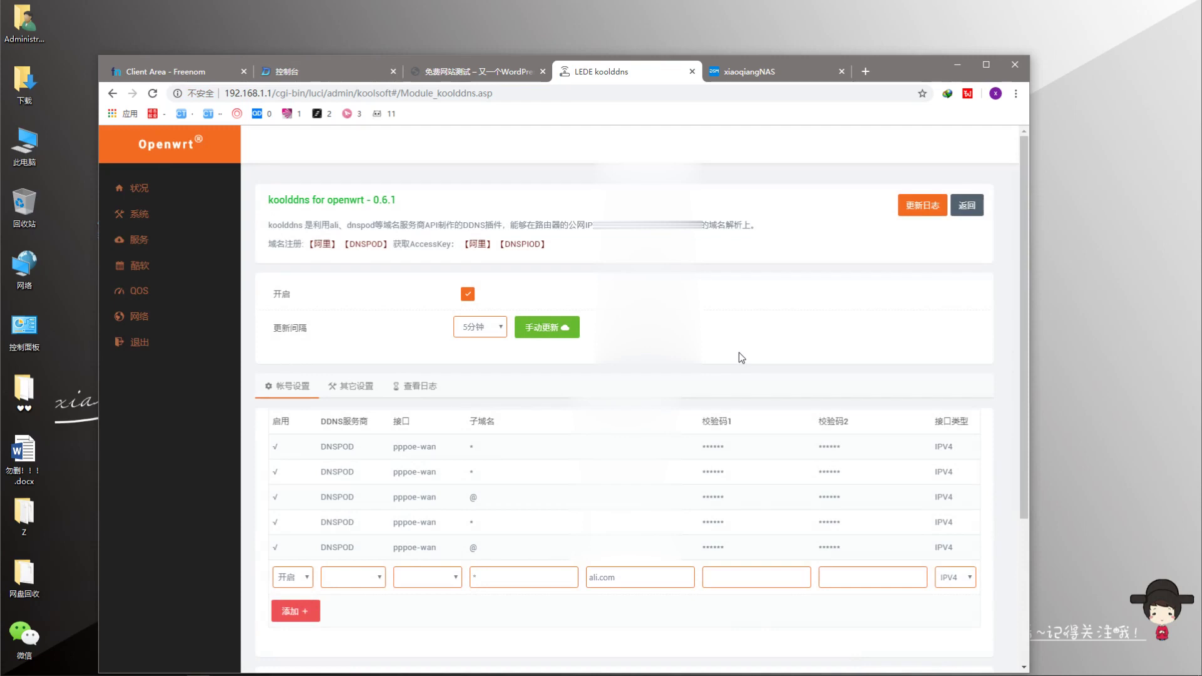
scroll(737, 352, "down", 1)
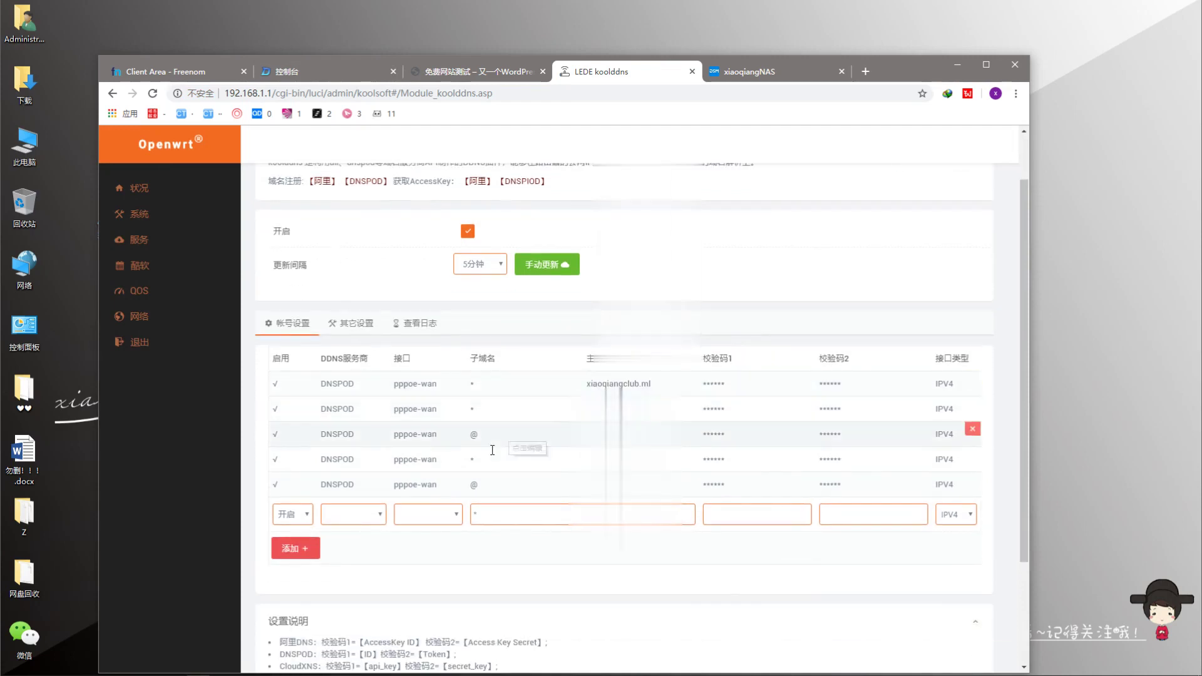
left_click(326, 72)
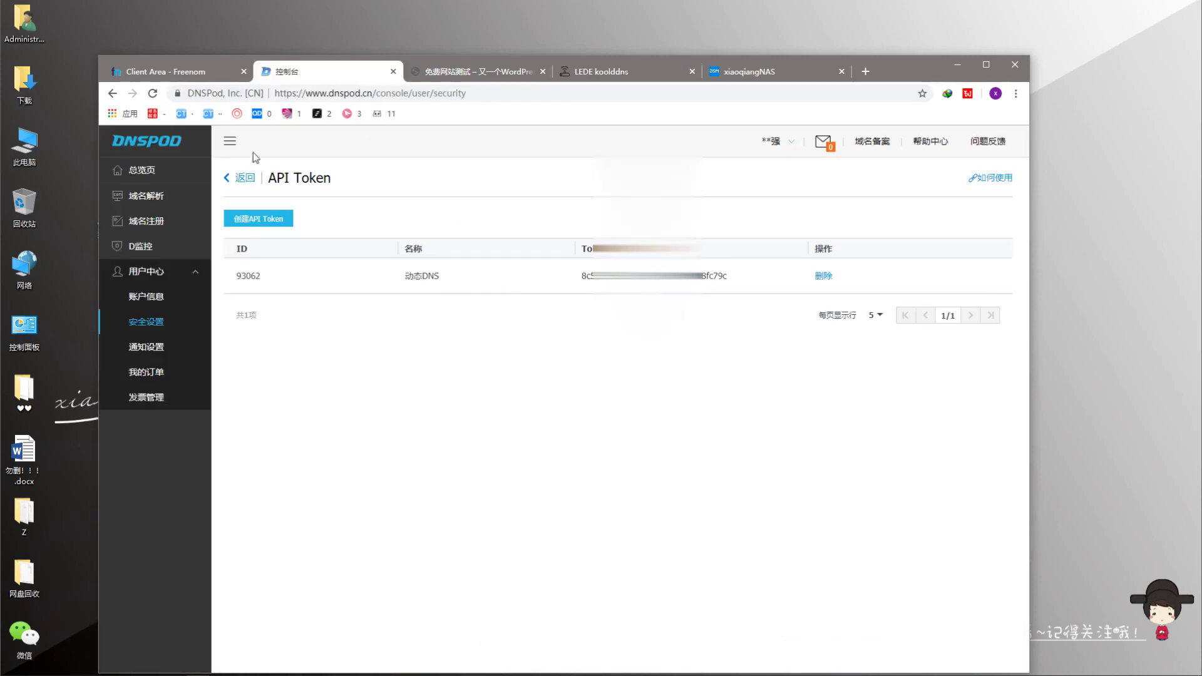
- Open xiaoqiangclub.ml's DNSPod records and refresh them, still showing only the two NS entries
left_click(146, 195)
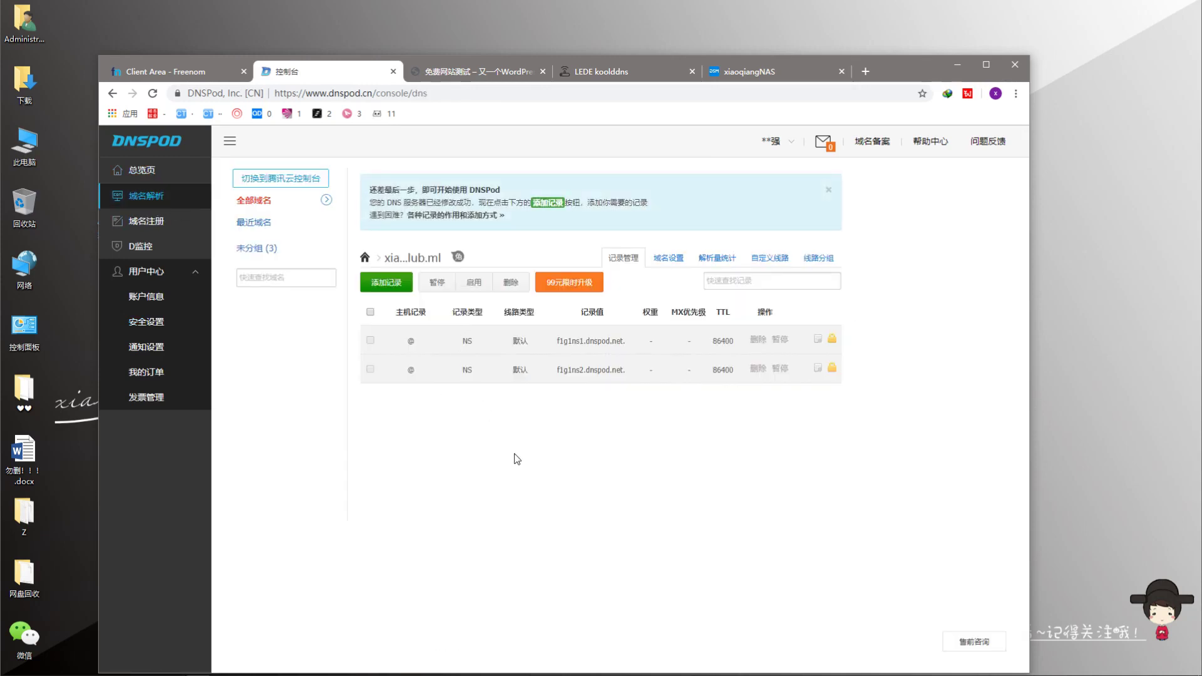
key("F5")
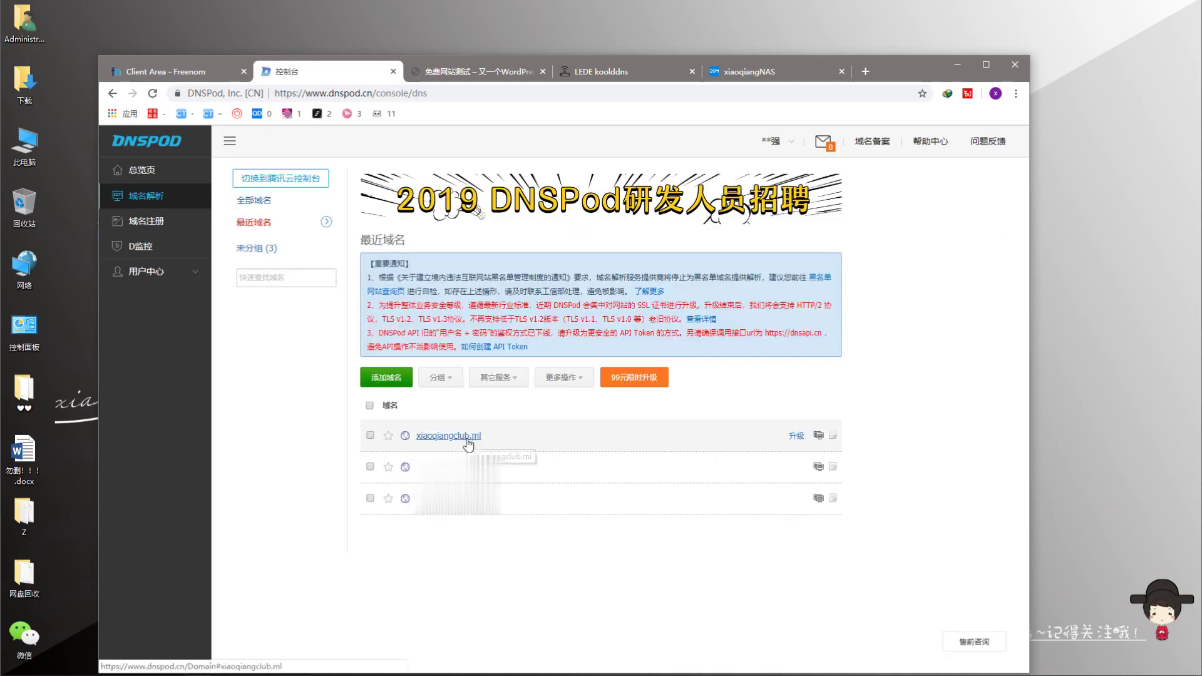
left_click(462, 435)
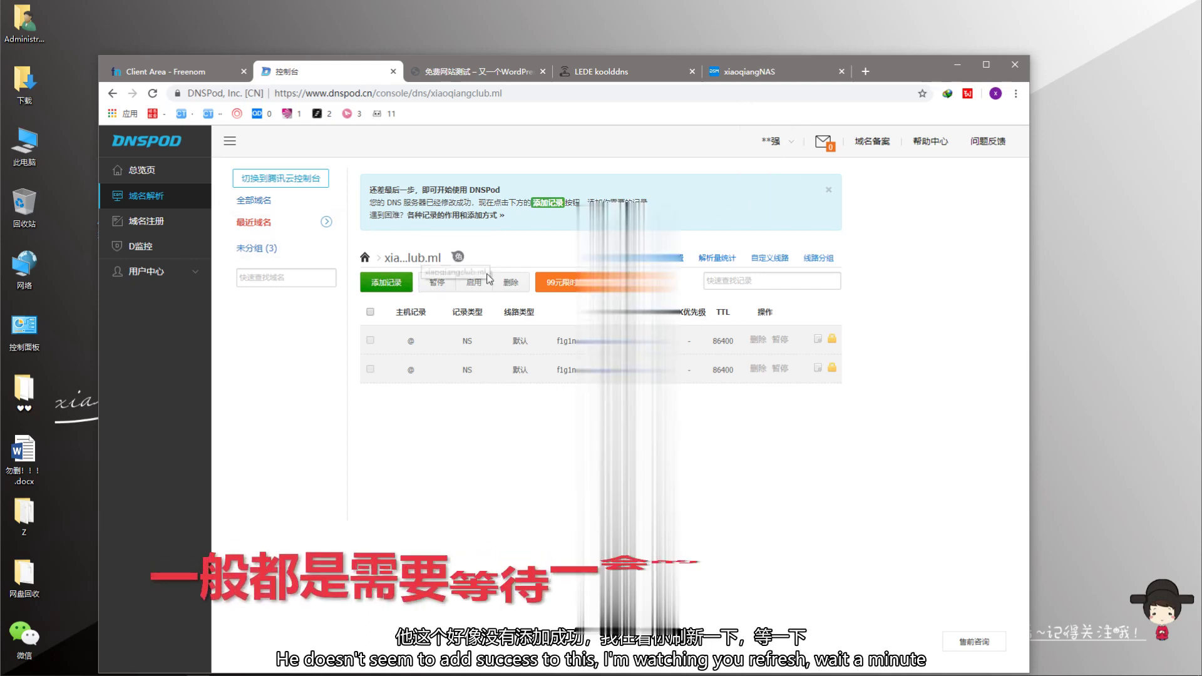
key("F5")
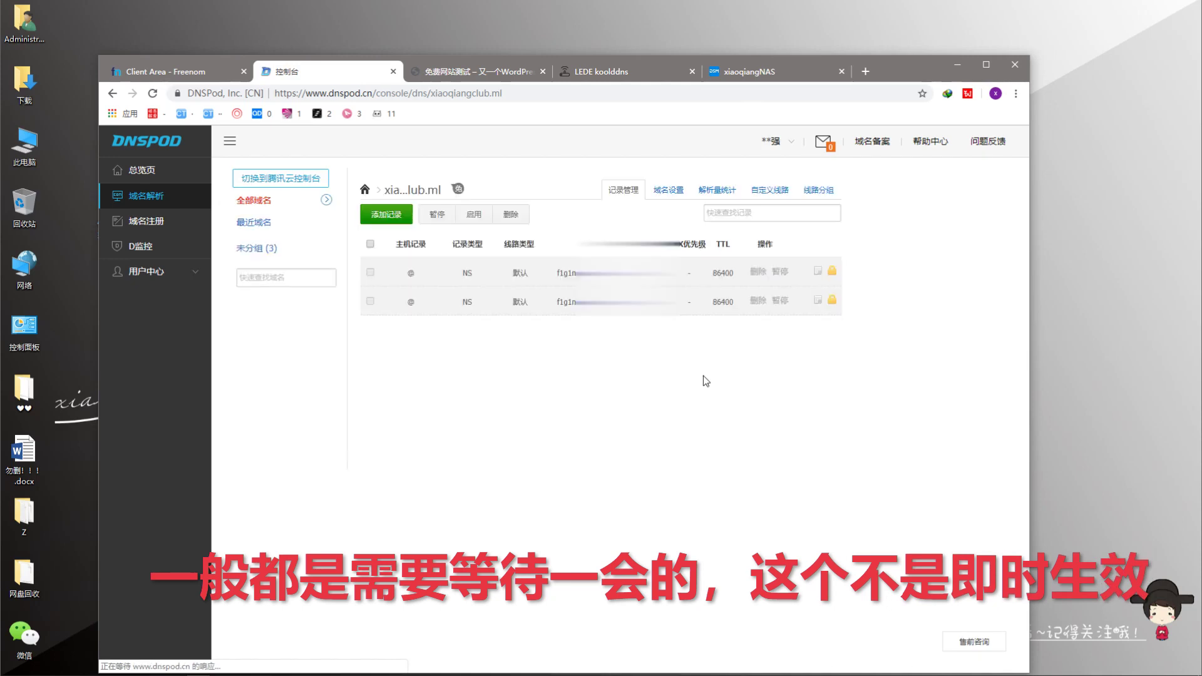
left_click(513, 71)
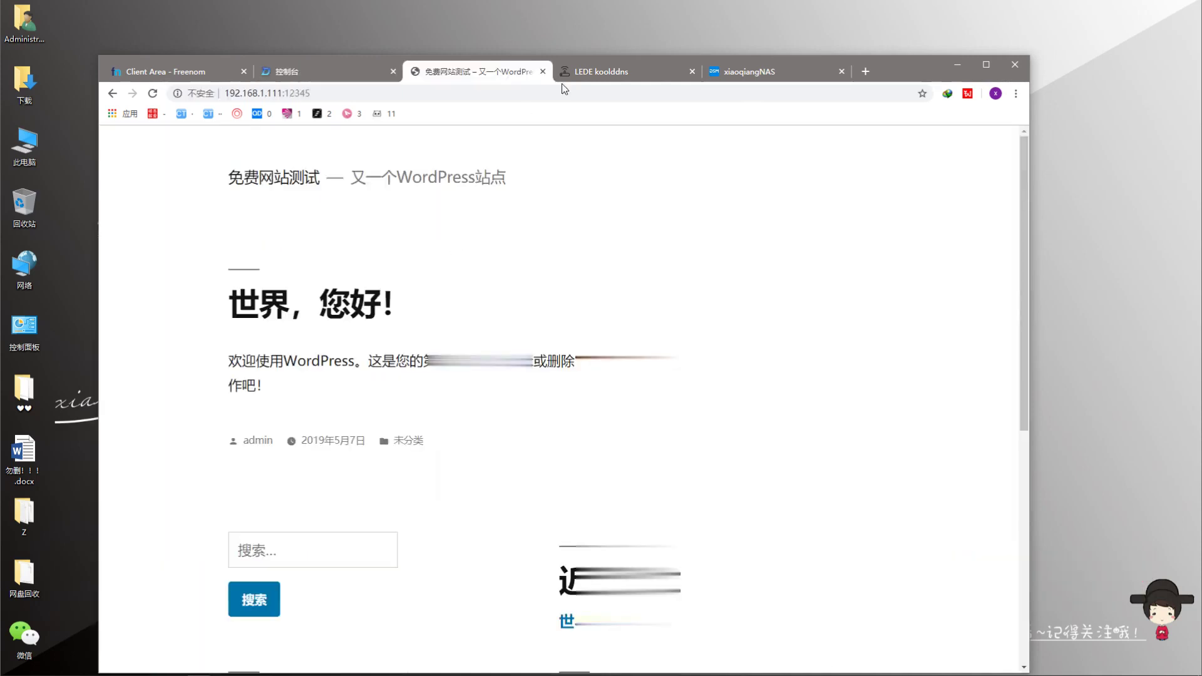
- Check the koolddns log, then return to the account list showing the five DNSPOD pppoe-wan entries
left_click(605, 73)
left_click(745, 74)
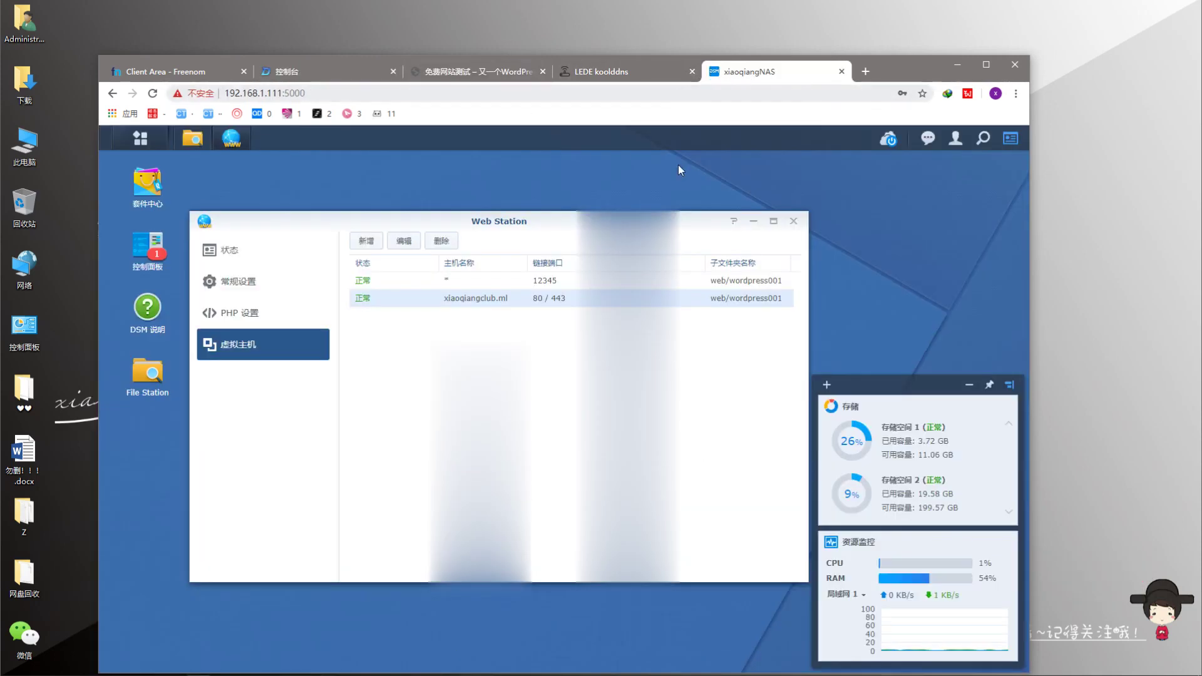
left_click(626, 71)
scroll(729, 363, "down", 3)
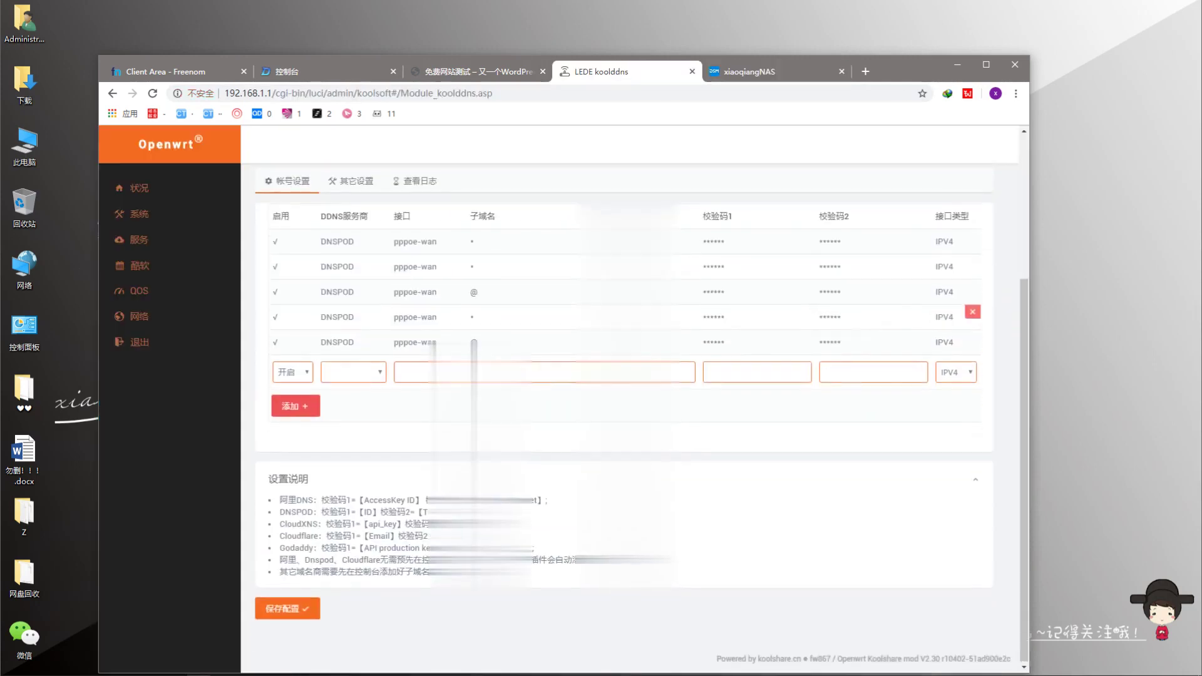
scroll(563, 376, "up", 4)
left_click(414, 388)
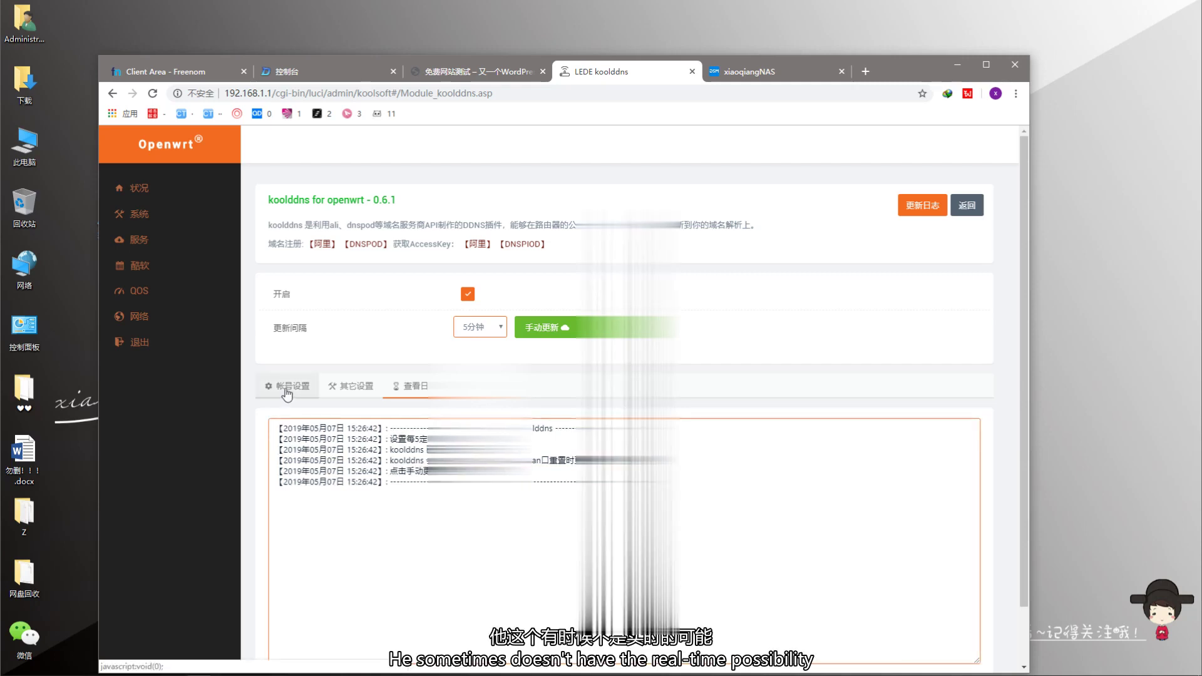
left_click(286, 391)
scroll(348, 487, "down", 3)
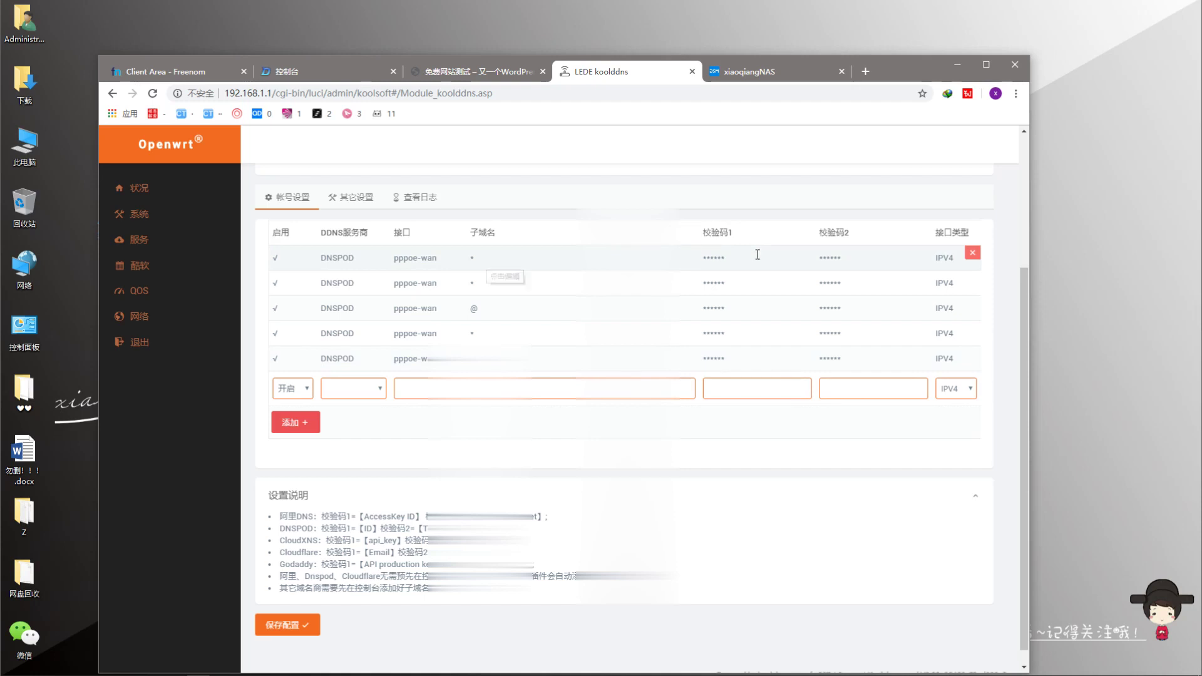
- Save the koolddns configuration, run a manual update, and read the 15:27:50–15:27:52 log entries
left_click(294, 625)
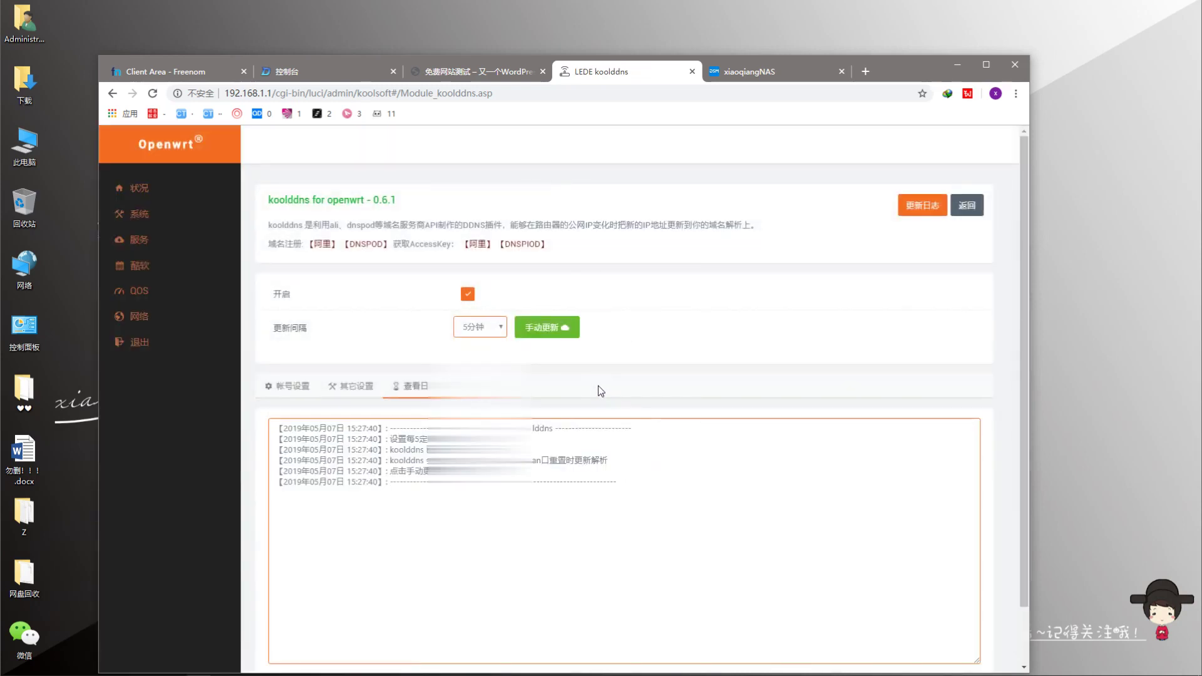
left_click(563, 331)
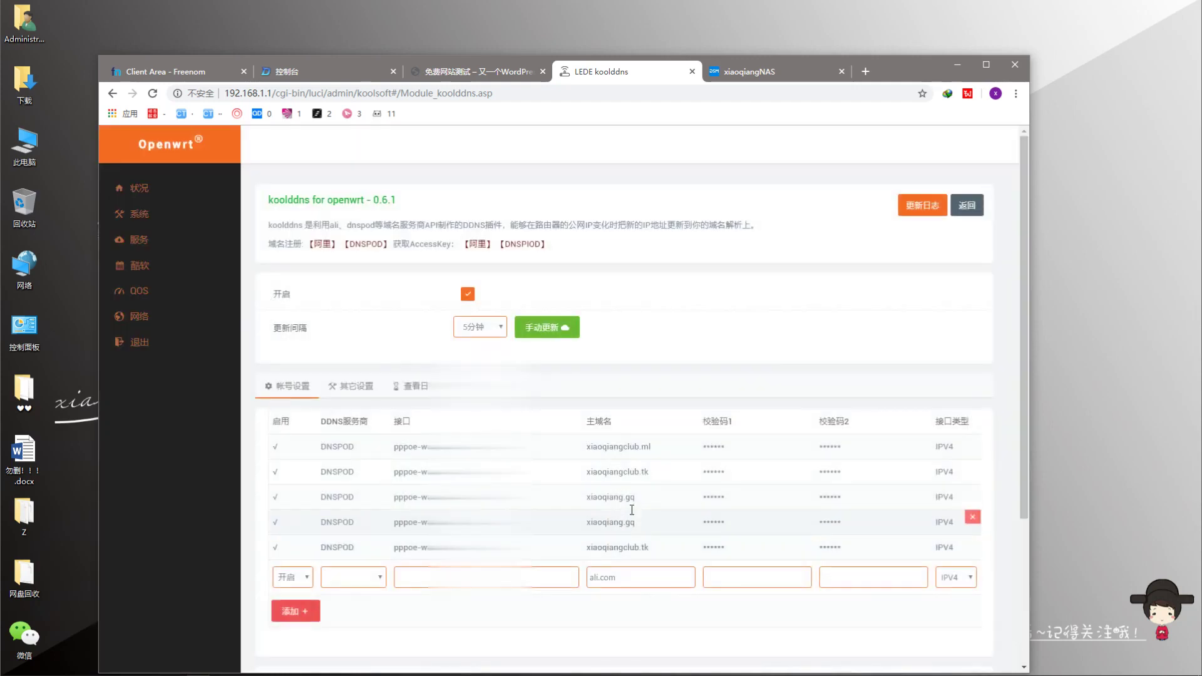
left_click(411, 385)
scroll(853, 572, "down", 1)
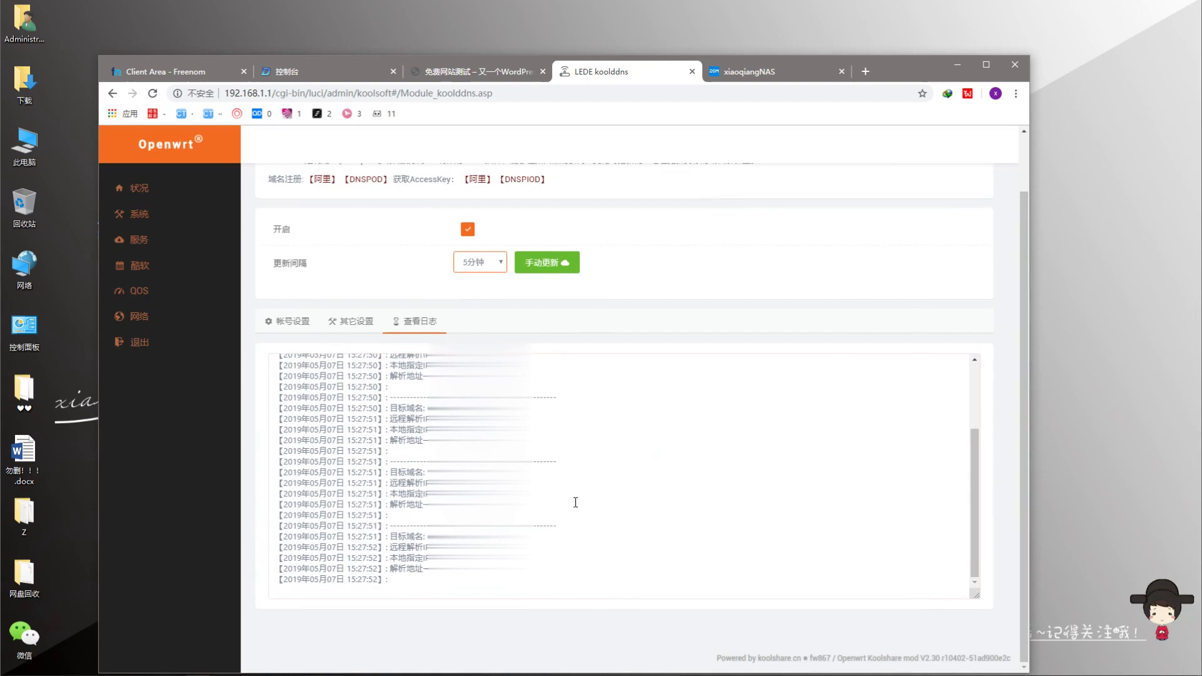
left_click(974, 538)
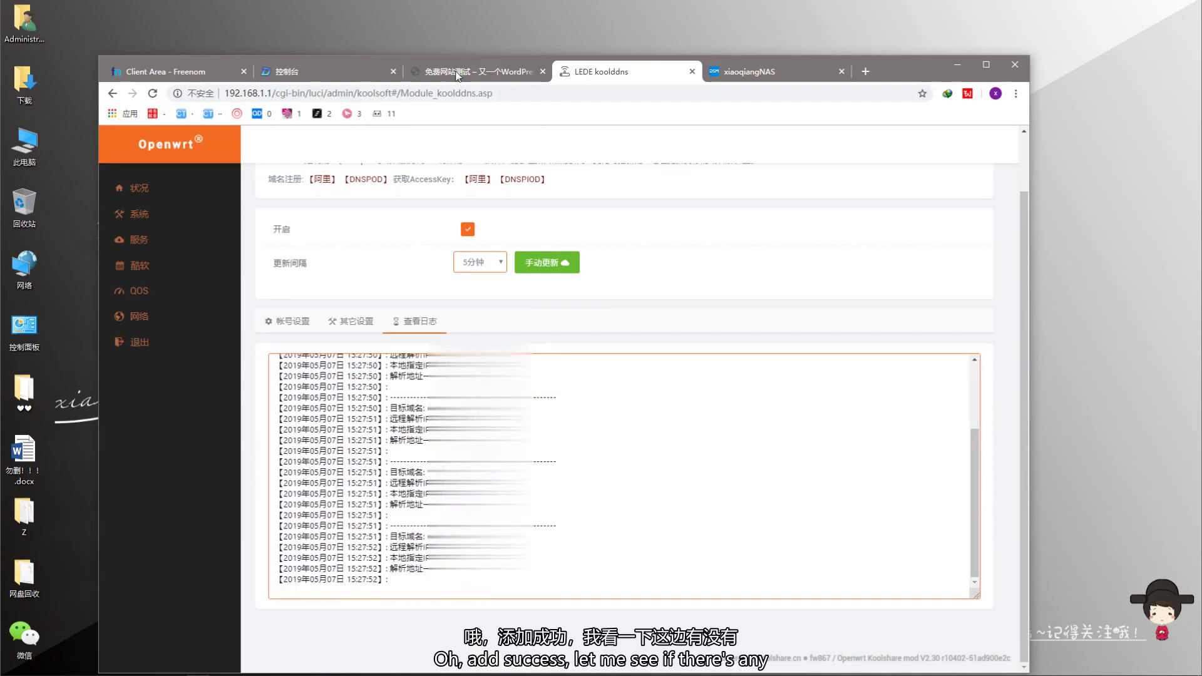
- Confirm DNSPod's new * A record pointing to 106.59.202.109 (TTL 600), then open a new tab
left_click(326, 71)
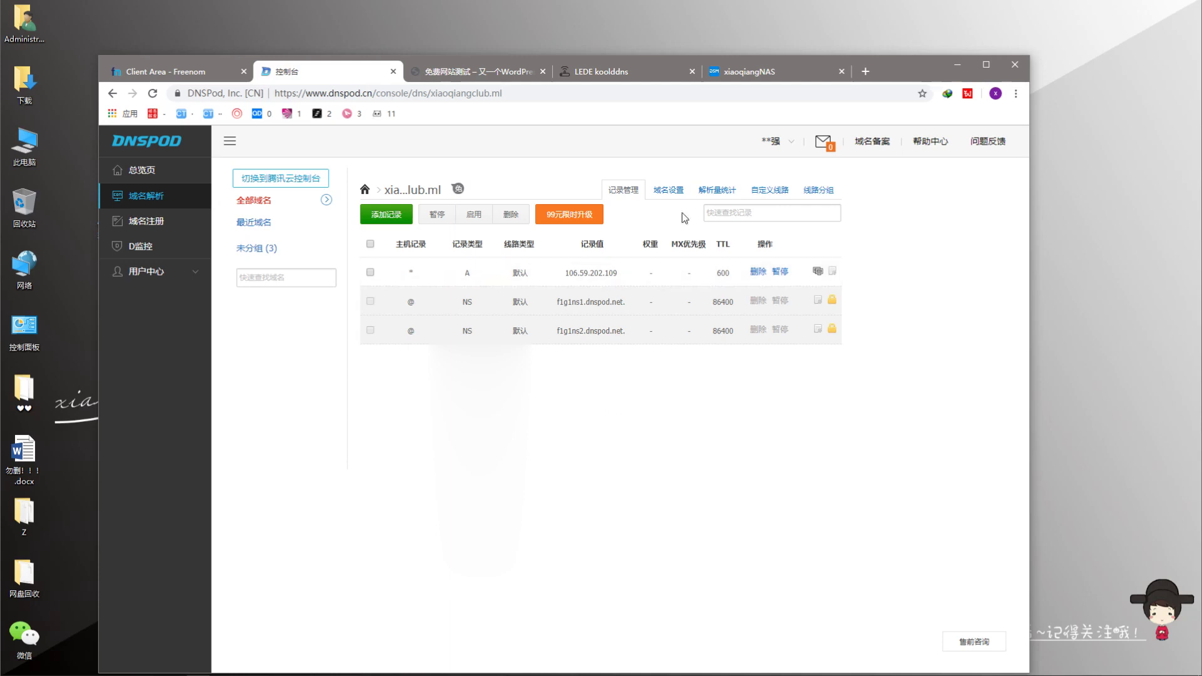
left_click(865, 71)
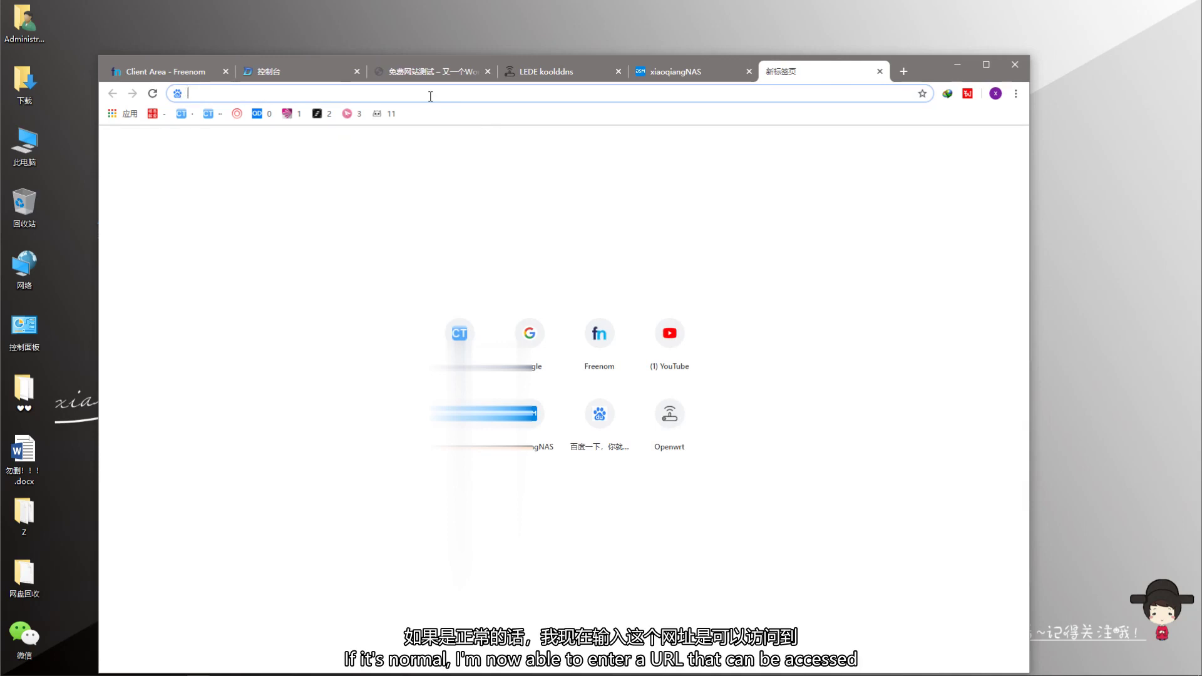
- Load xiaoqiangclub.ml in the new tab and reload it
type("xiaoqiangclub")
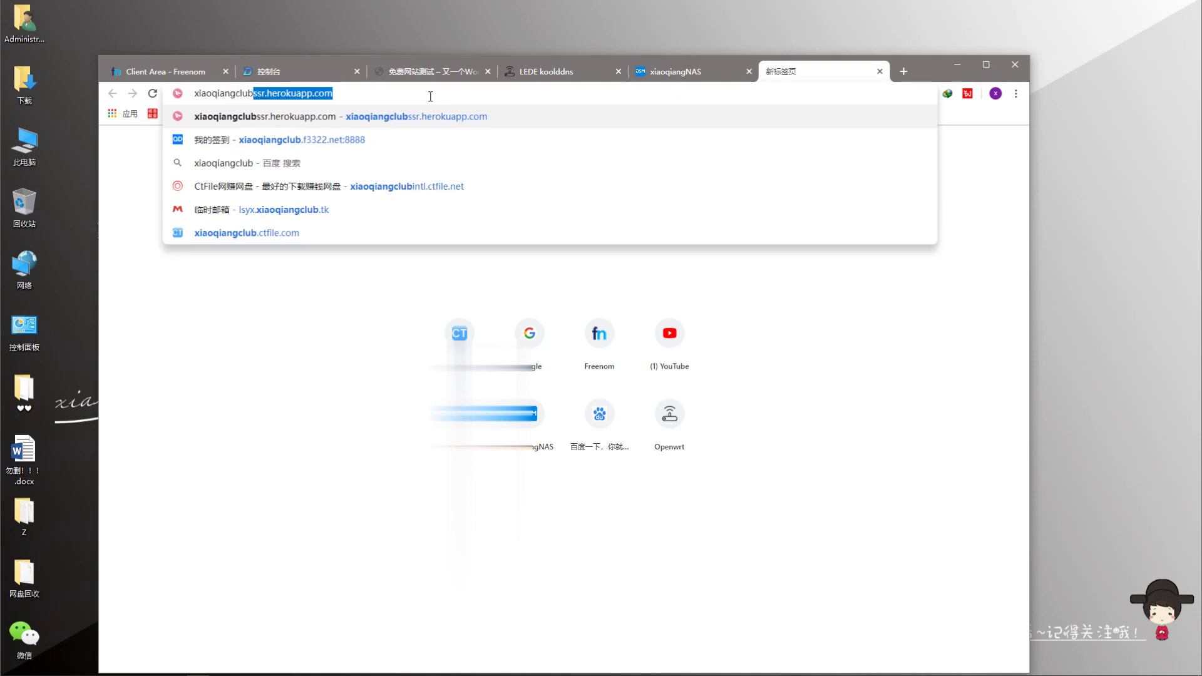
type("。")
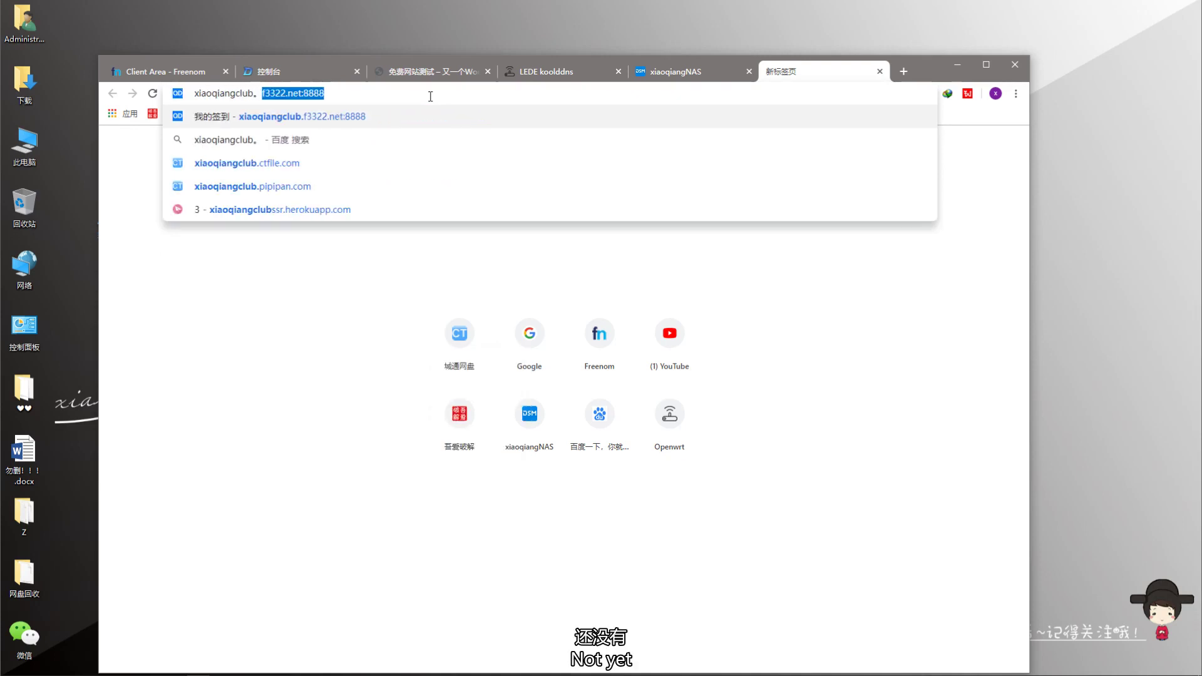
key("BackSpace")
key("BackSpace")
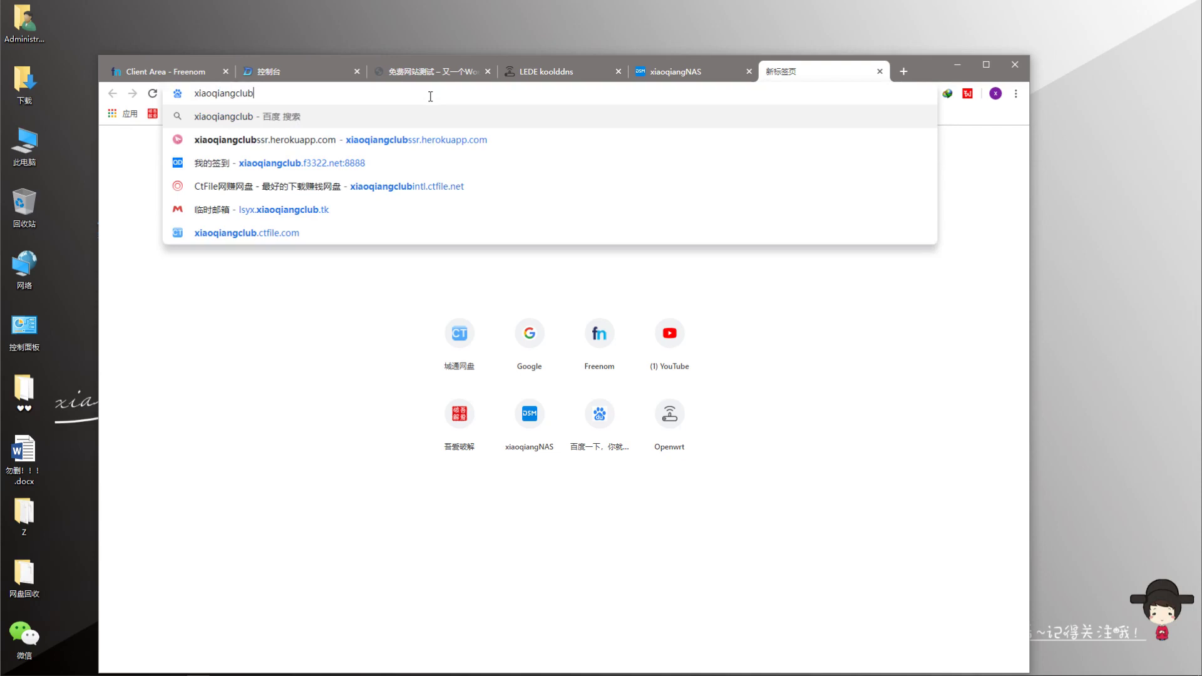
type(".ml")
key("Return")
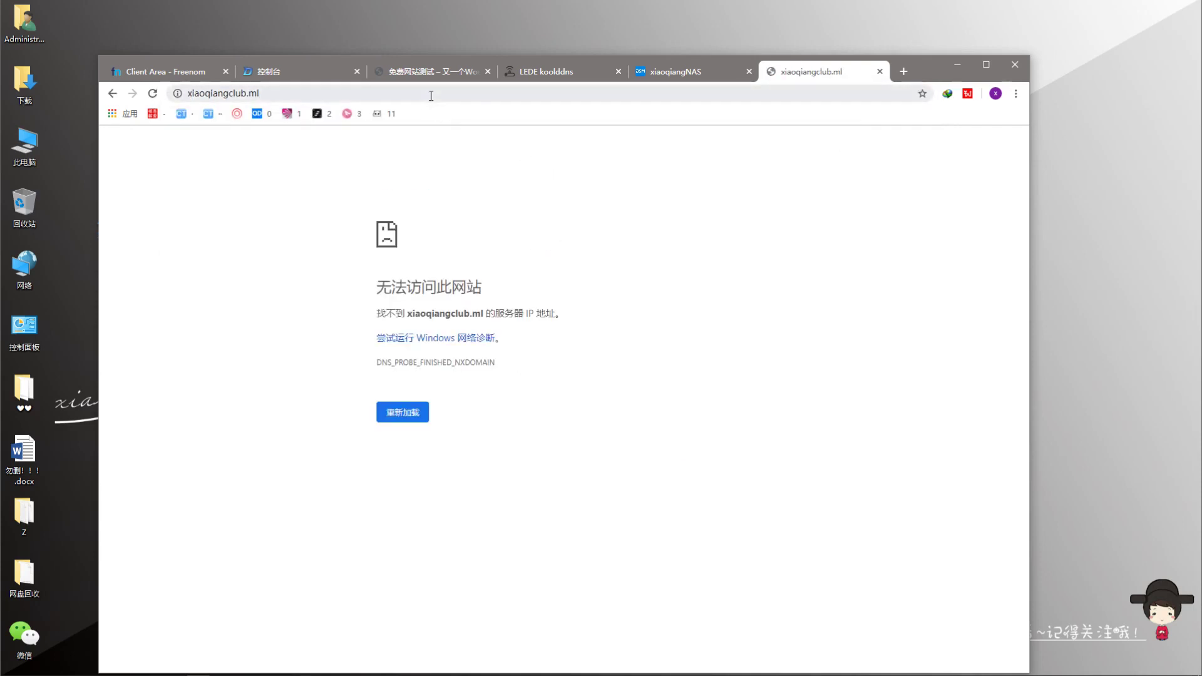
left_click(376, 93)
left_click(374, 91)
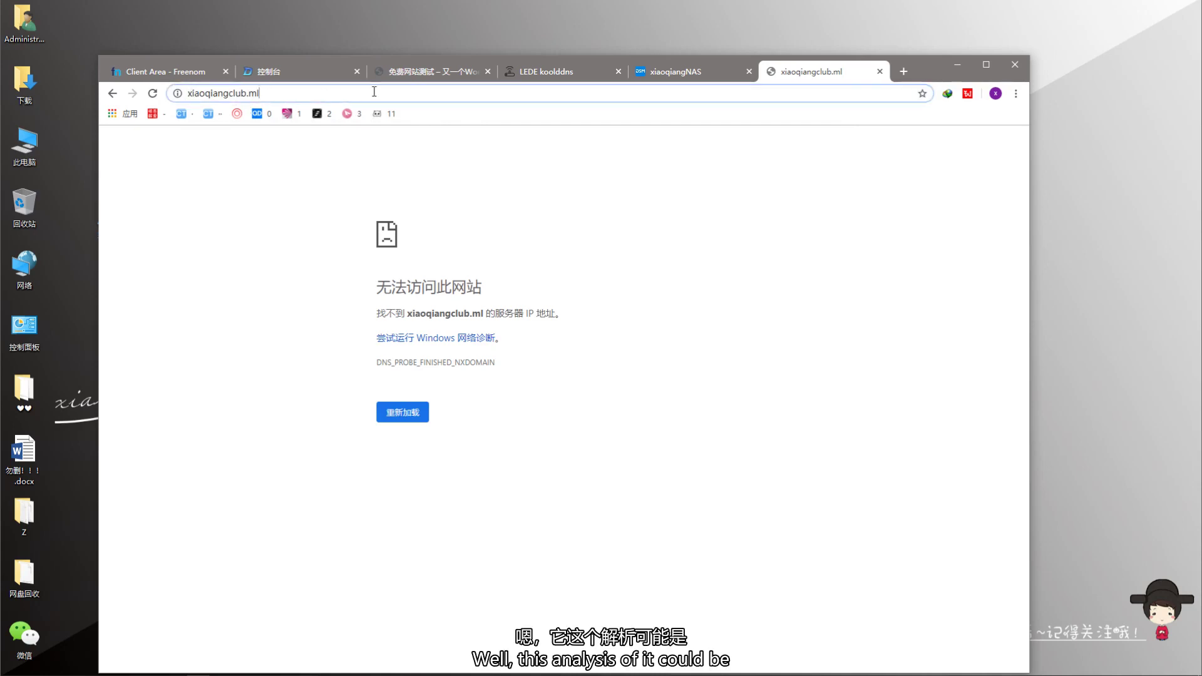
key("Return")
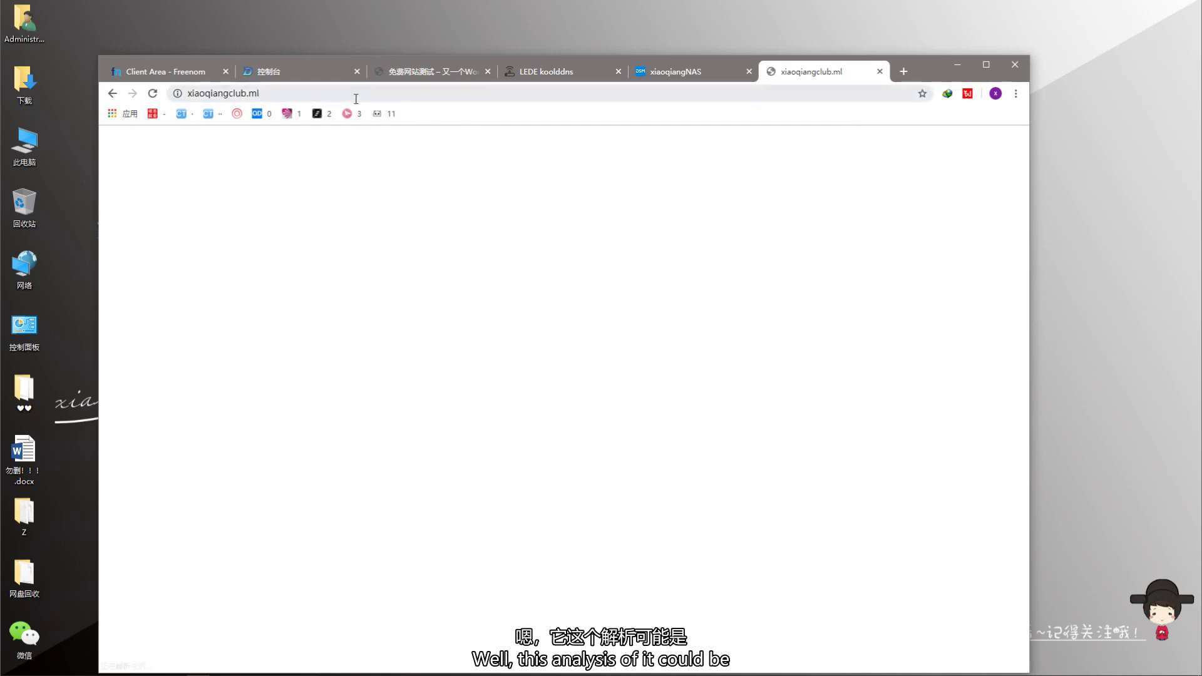
left_click(190, 93)
left_click(189, 94)
type("http:")
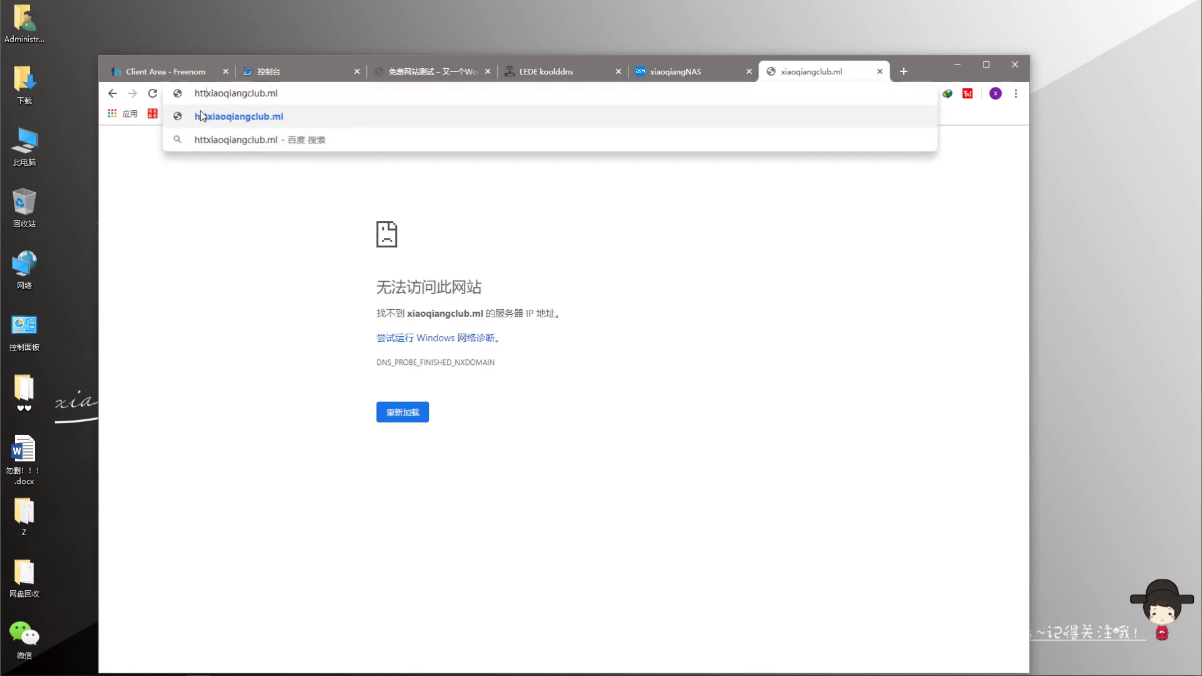
key("Return")
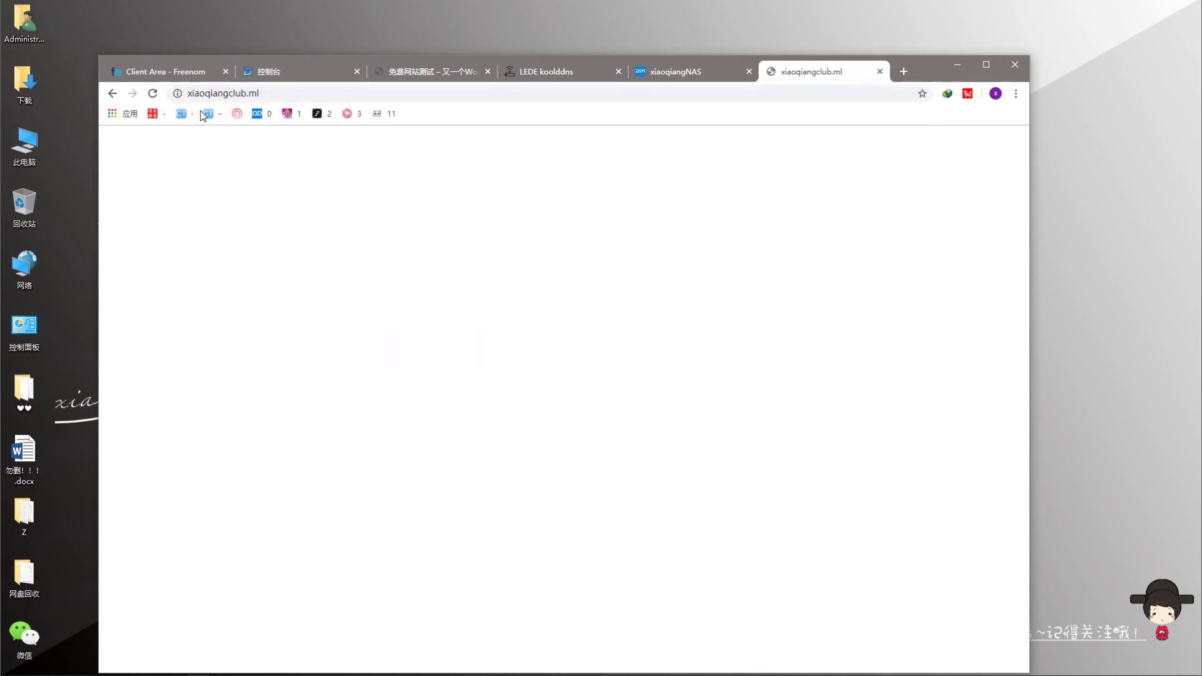
left_click(189, 97)
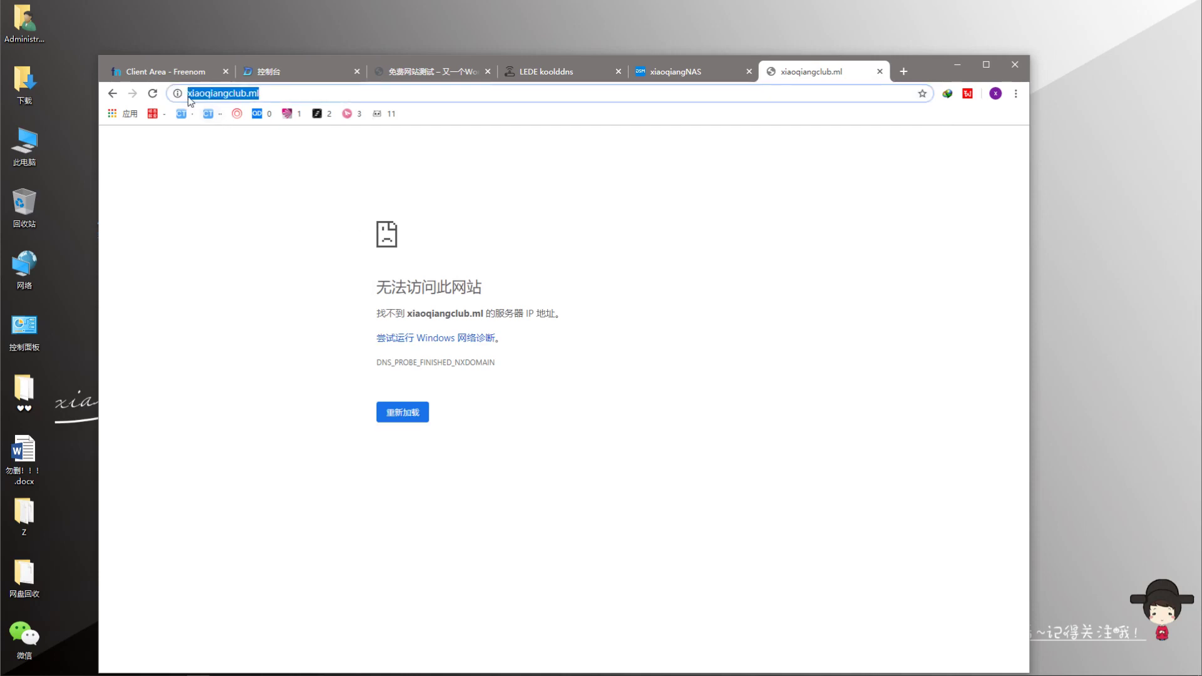
double_click(191, 97)
left_click(189, 93)
type("www")
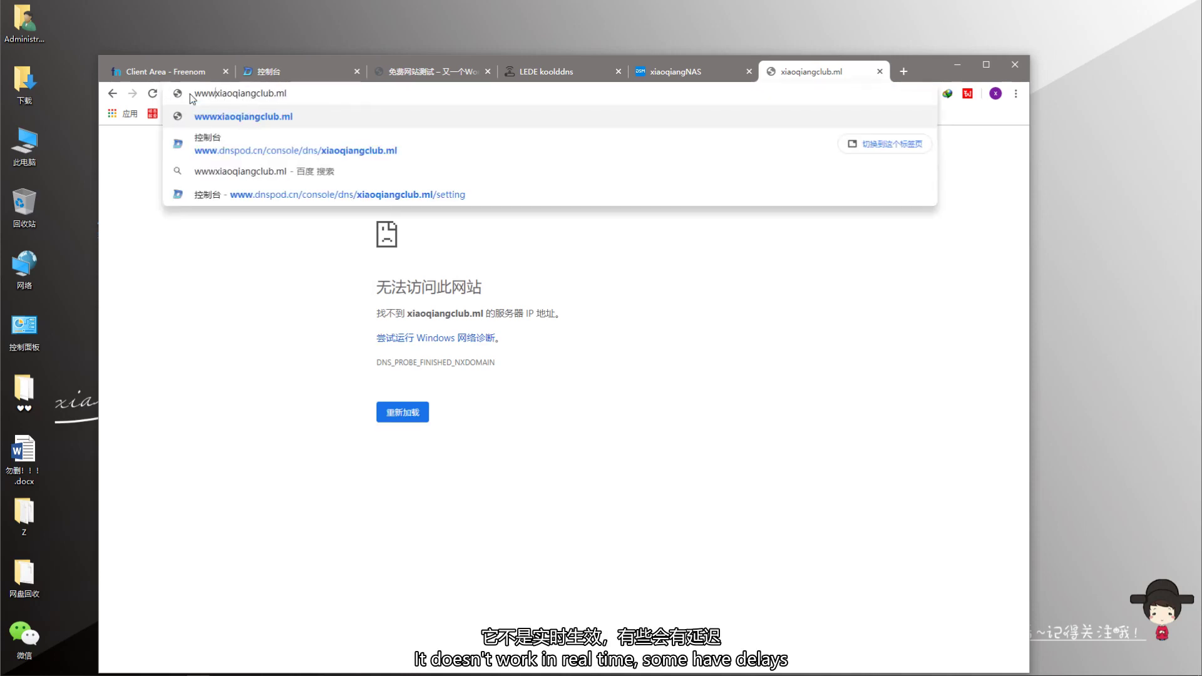
type(".")
key("Return")
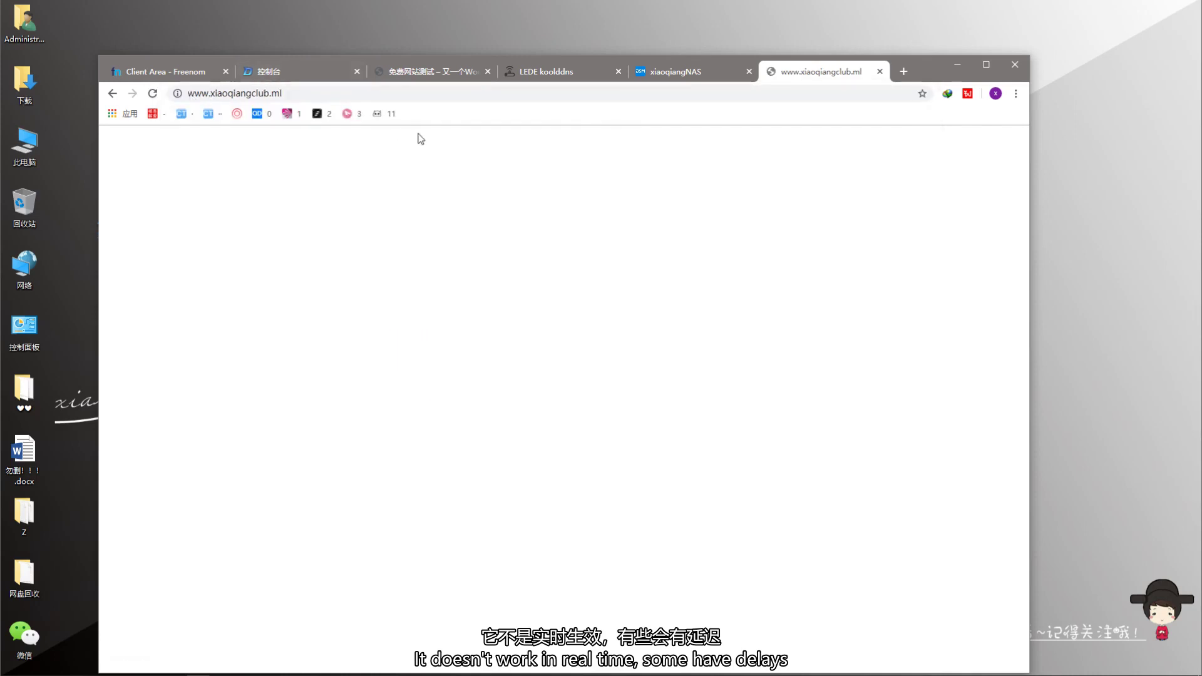
key("ctrl+2")
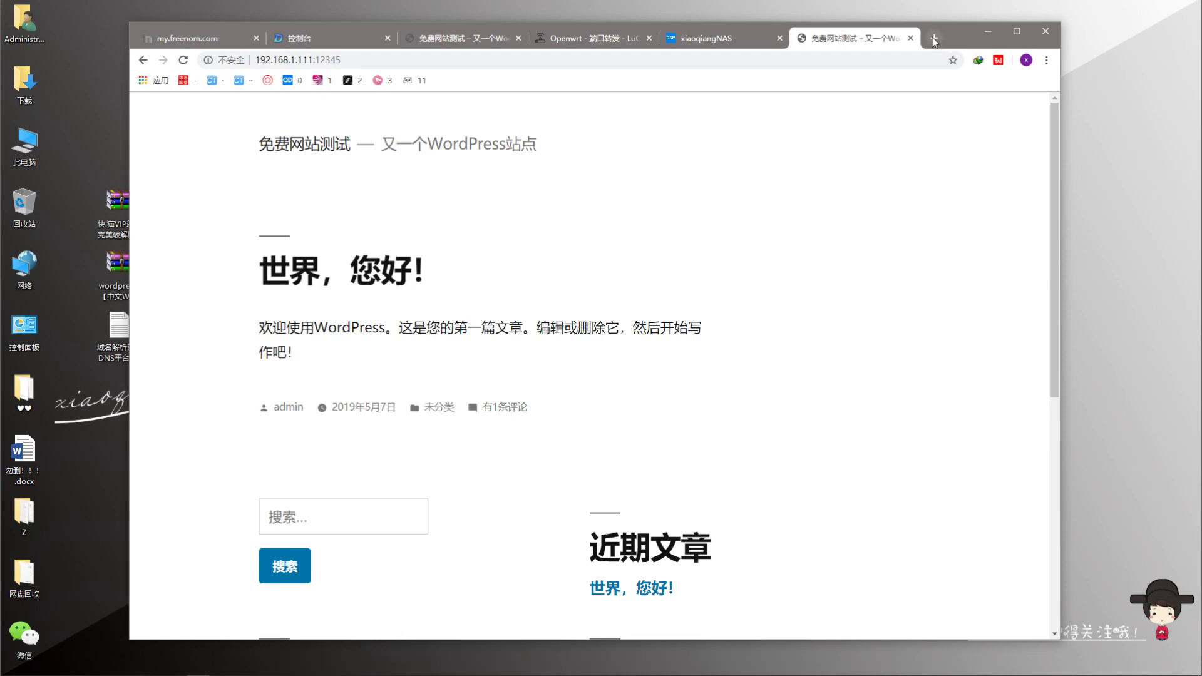
left_click(934, 39)
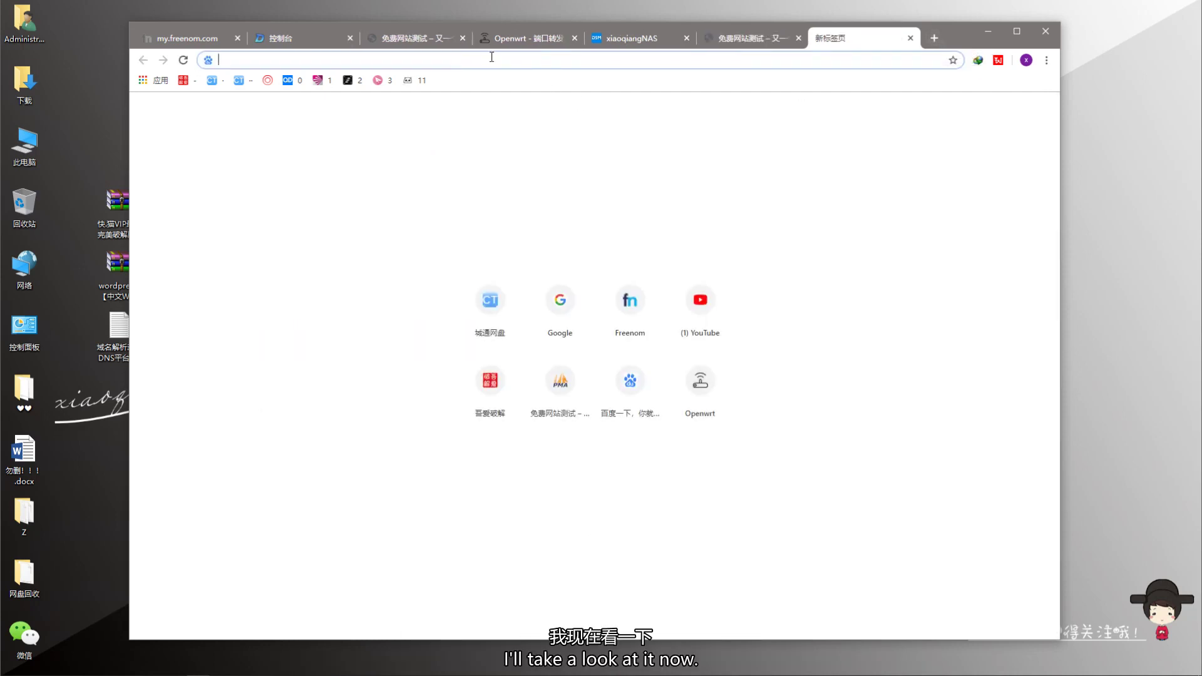
type("xiaoqi")
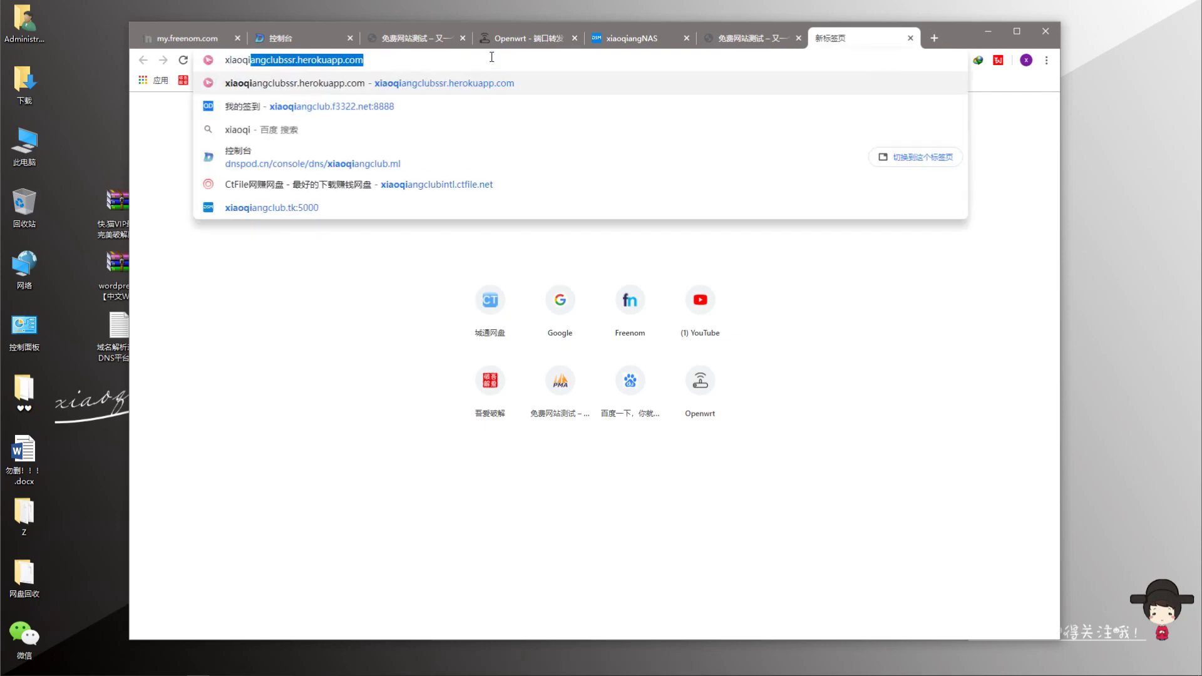
type("angclub")
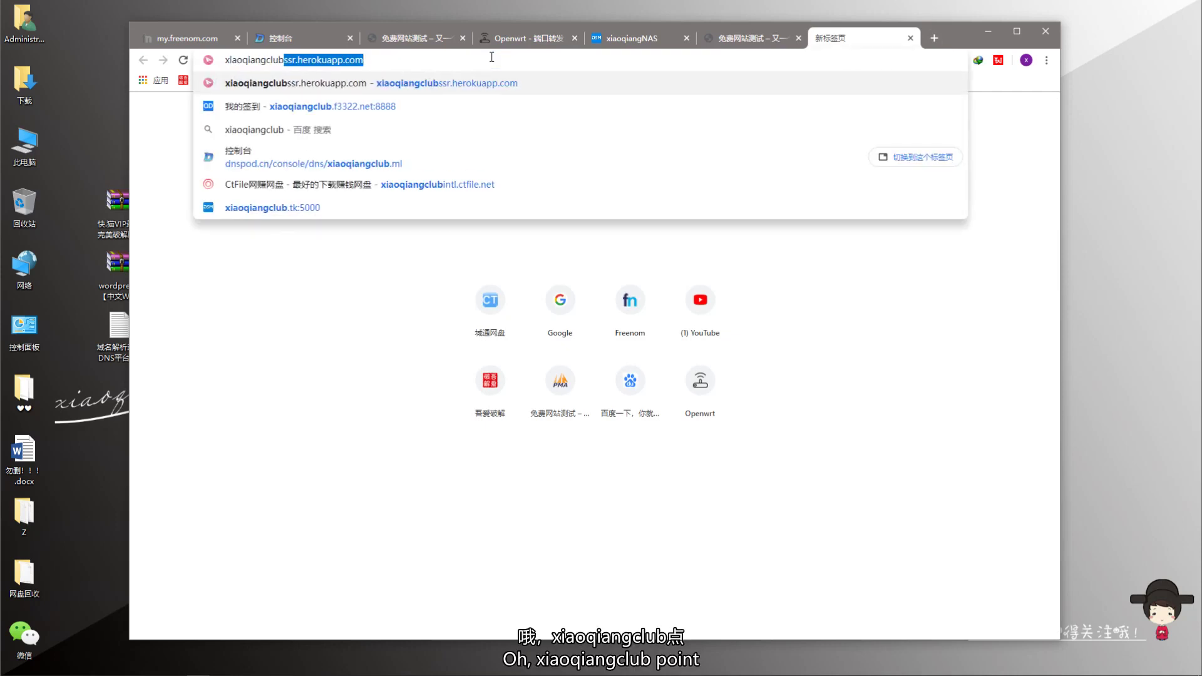
type(".ml")
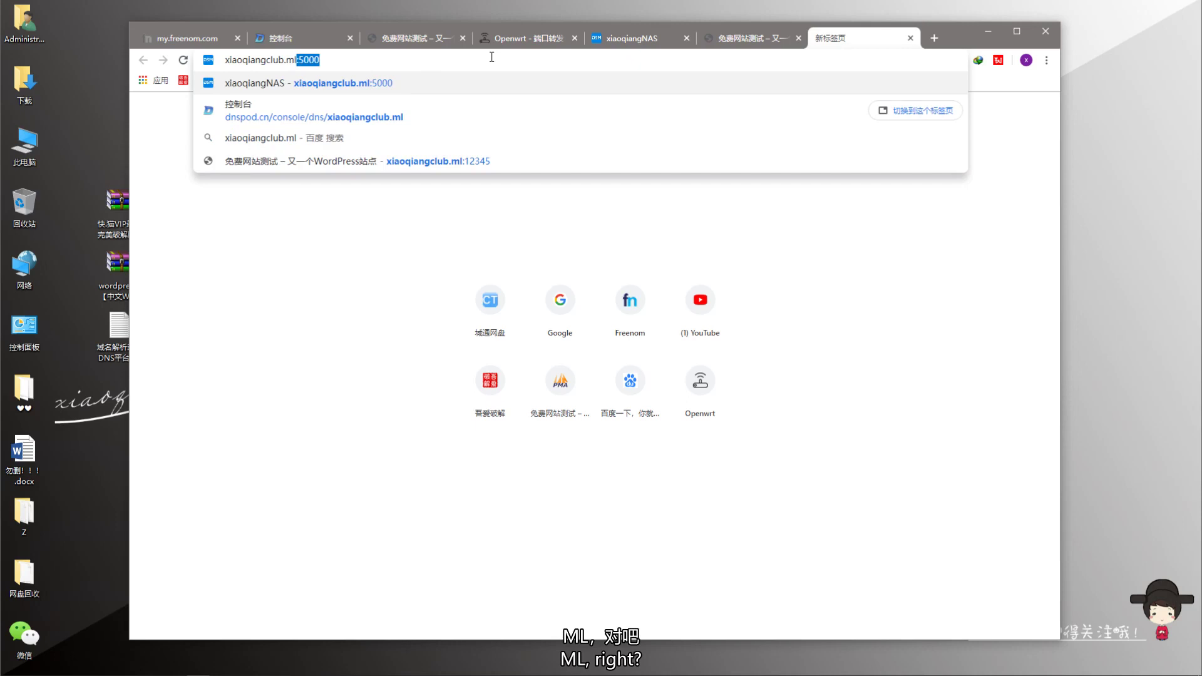
key("Delete")
key("Return")
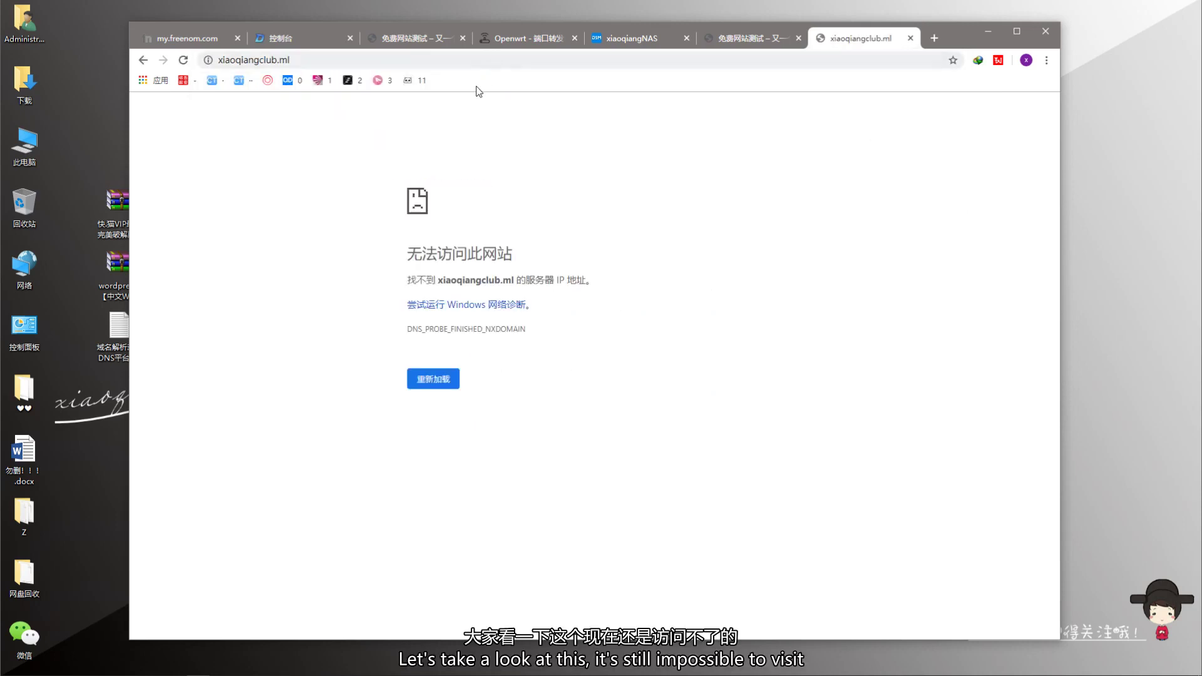
left_click(220, 61)
left_click(221, 61)
type("www.")
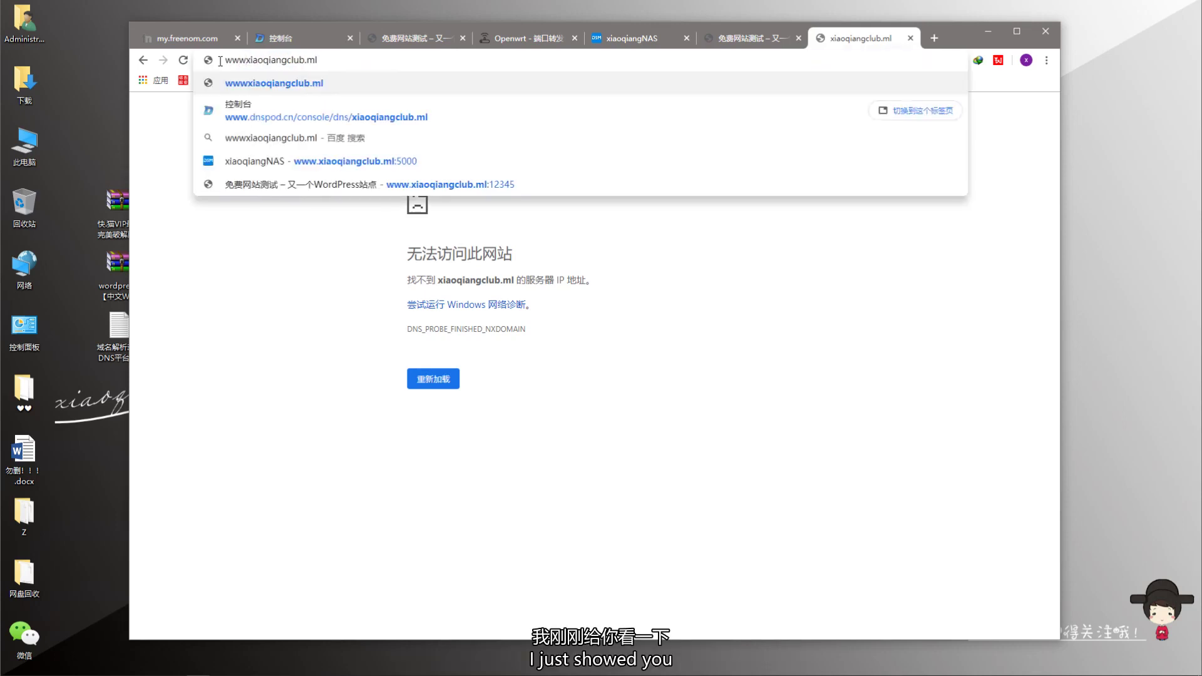
key("Return")
left_click(309, 59)
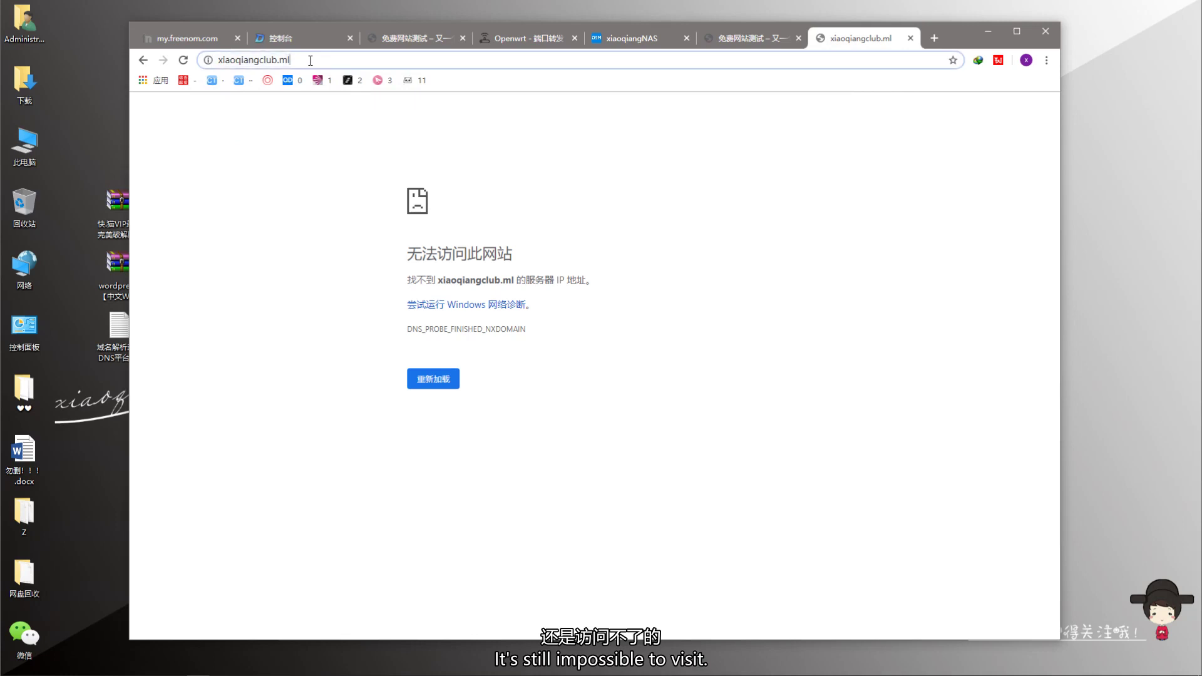
left_click(354, 57)
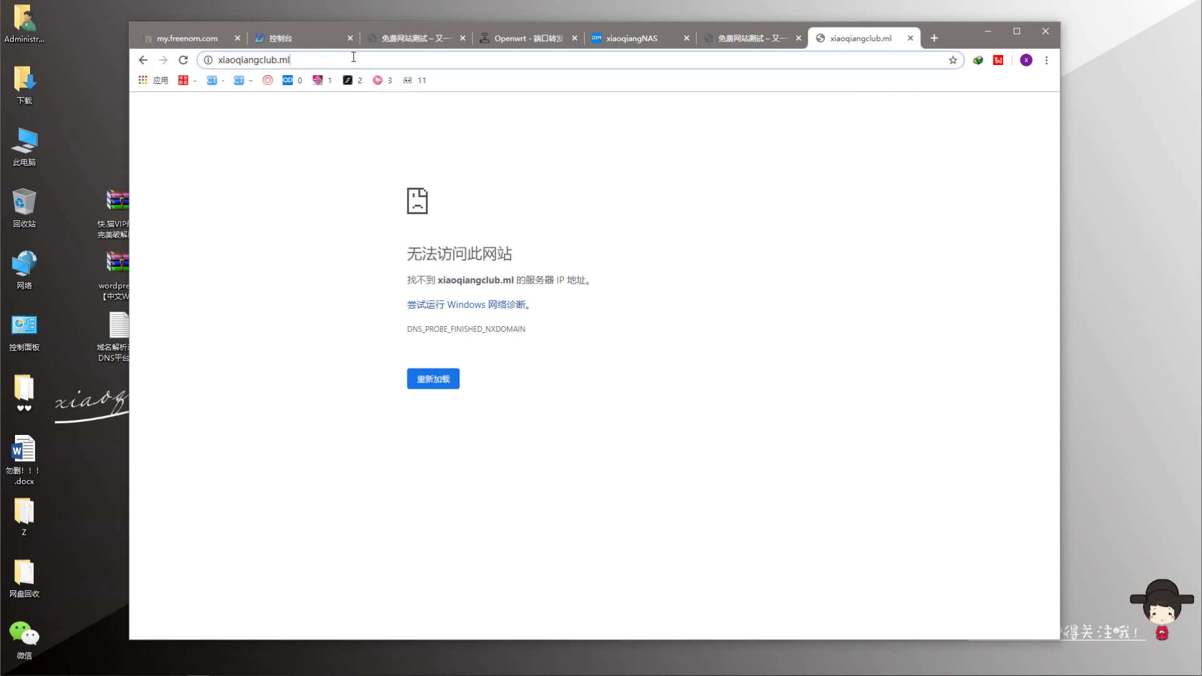
left_click(354, 57)
type(":")
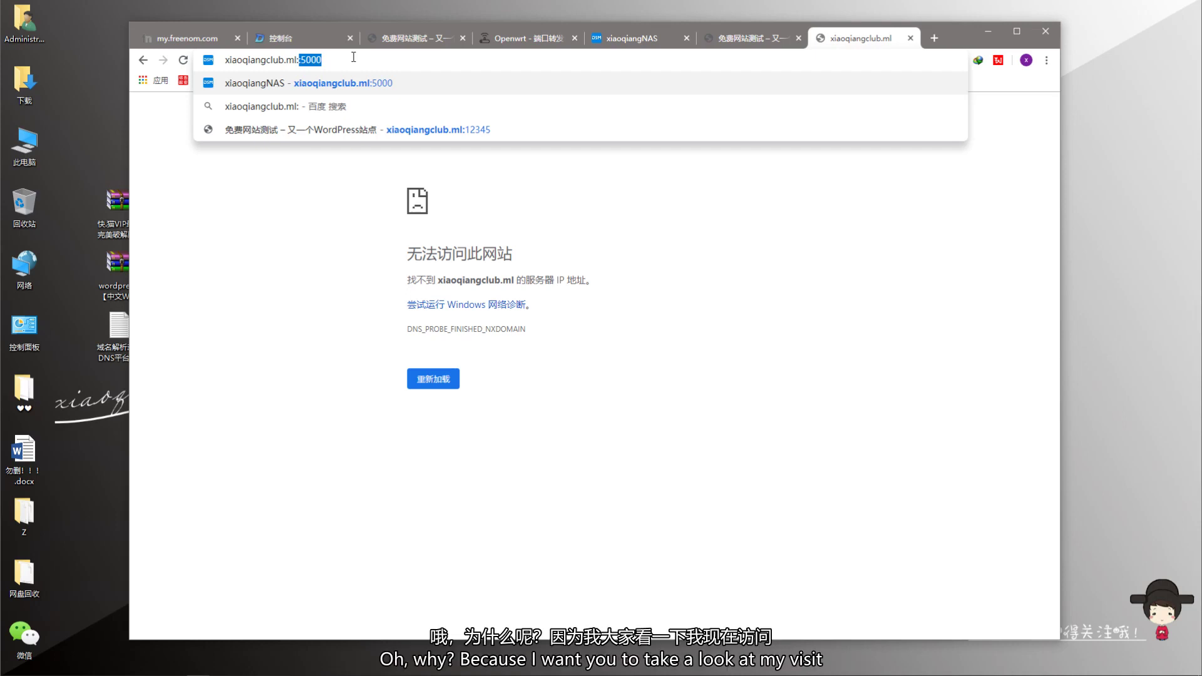
type(":5000")
key("Return")
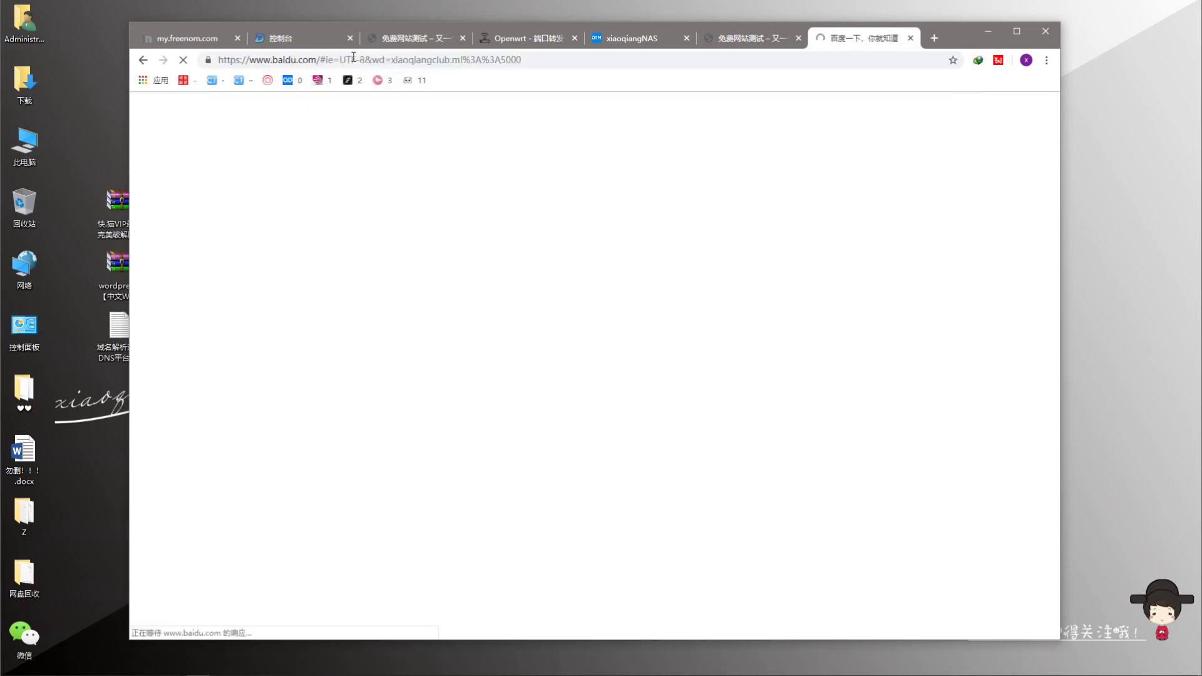
left_click(413, 61)
type("xiaoq")
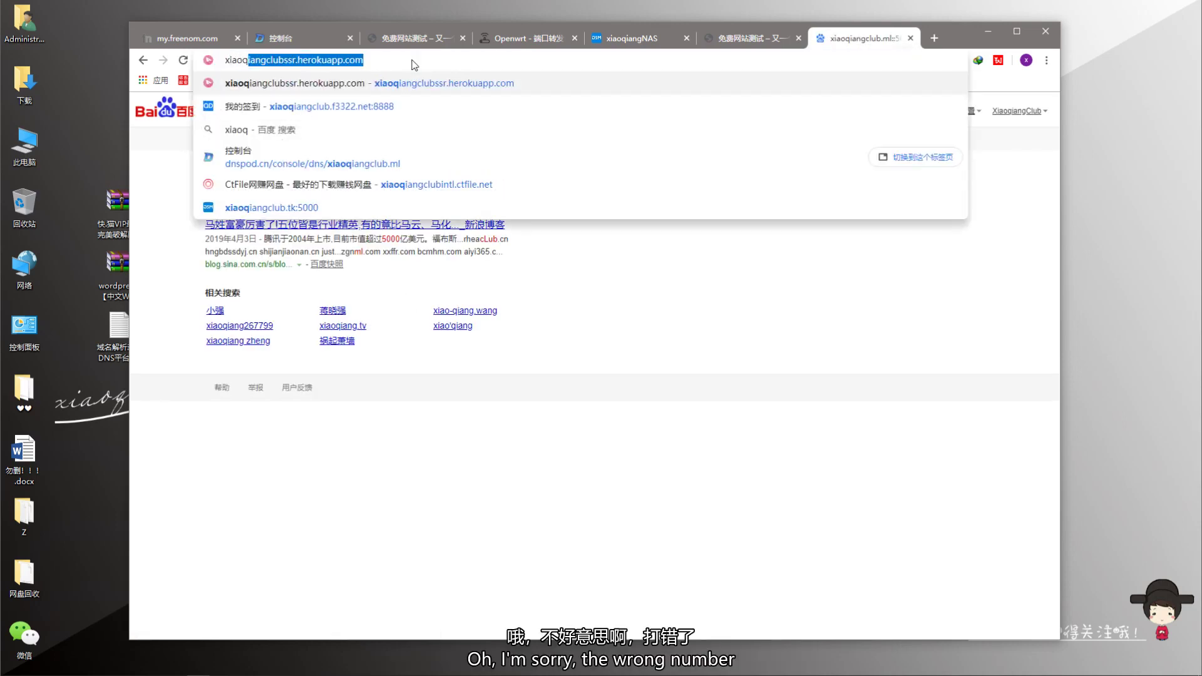
type("iangclub.ml")
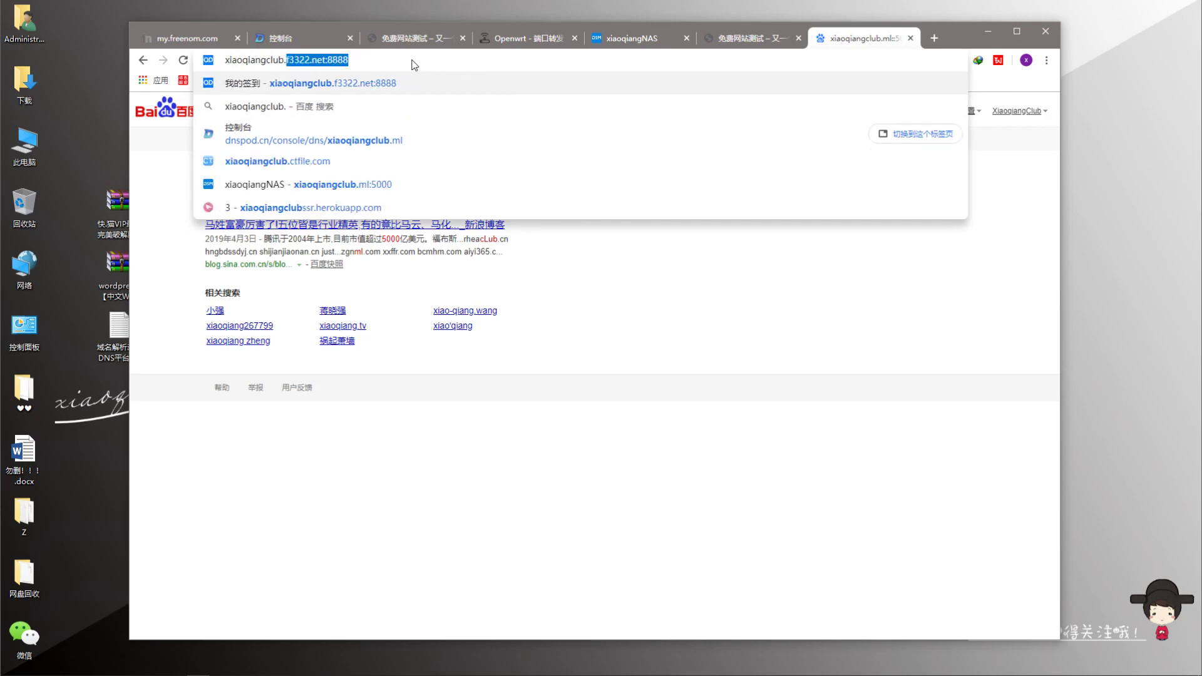
type(":")
key("Return")
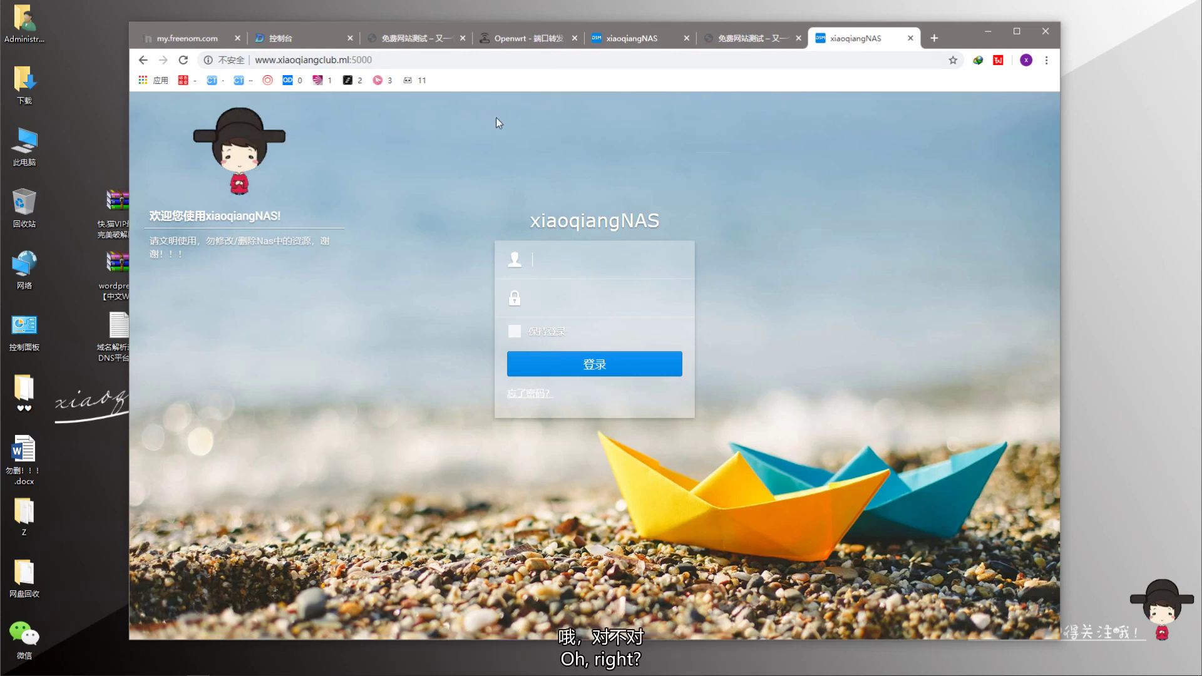
left_click(316, 60)
left_click_drag(373, 61, 351, 66)
key("BackSpace")
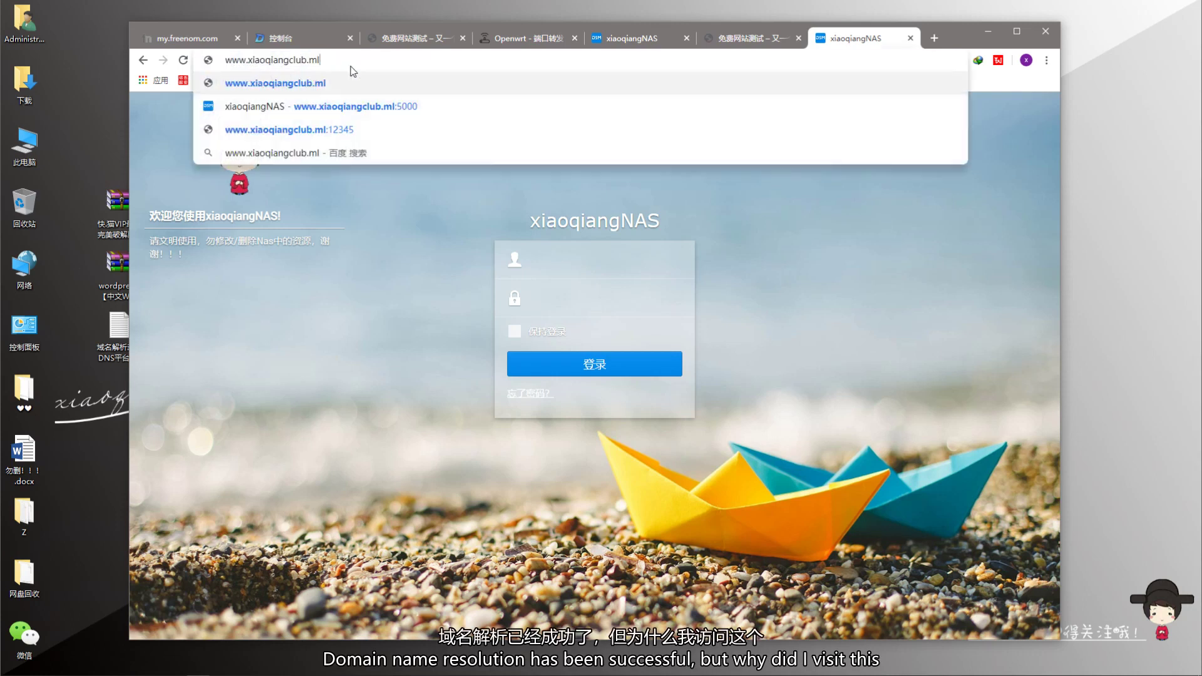
key("Return")
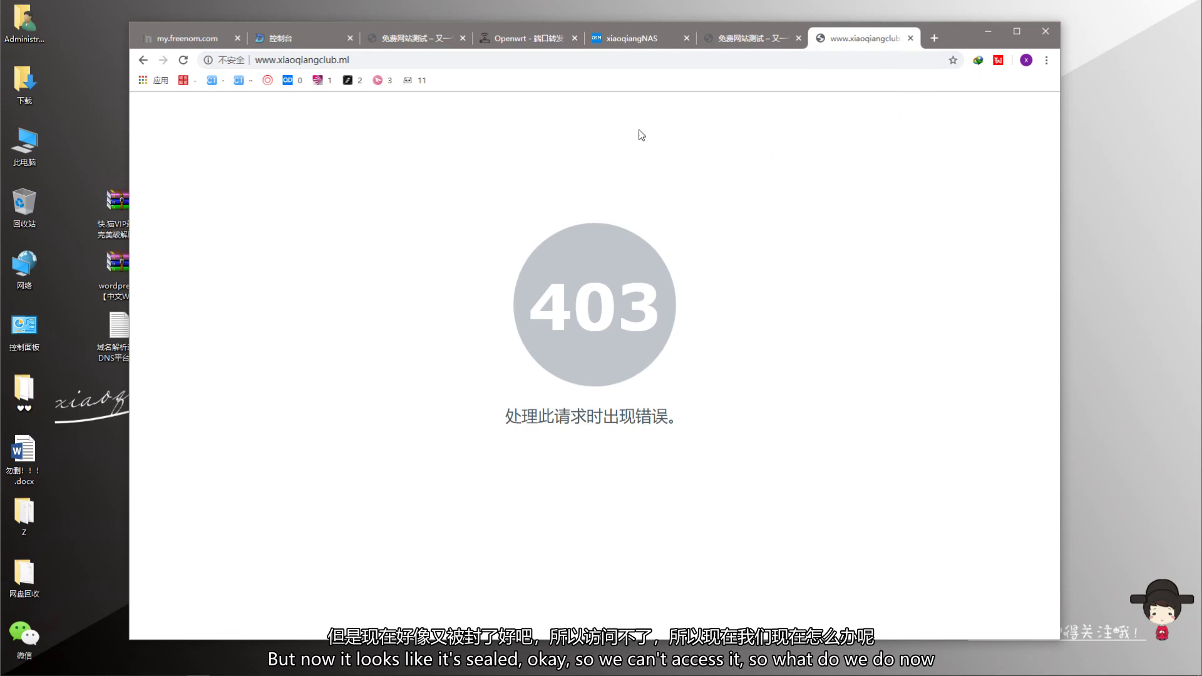
left_click(614, 39)
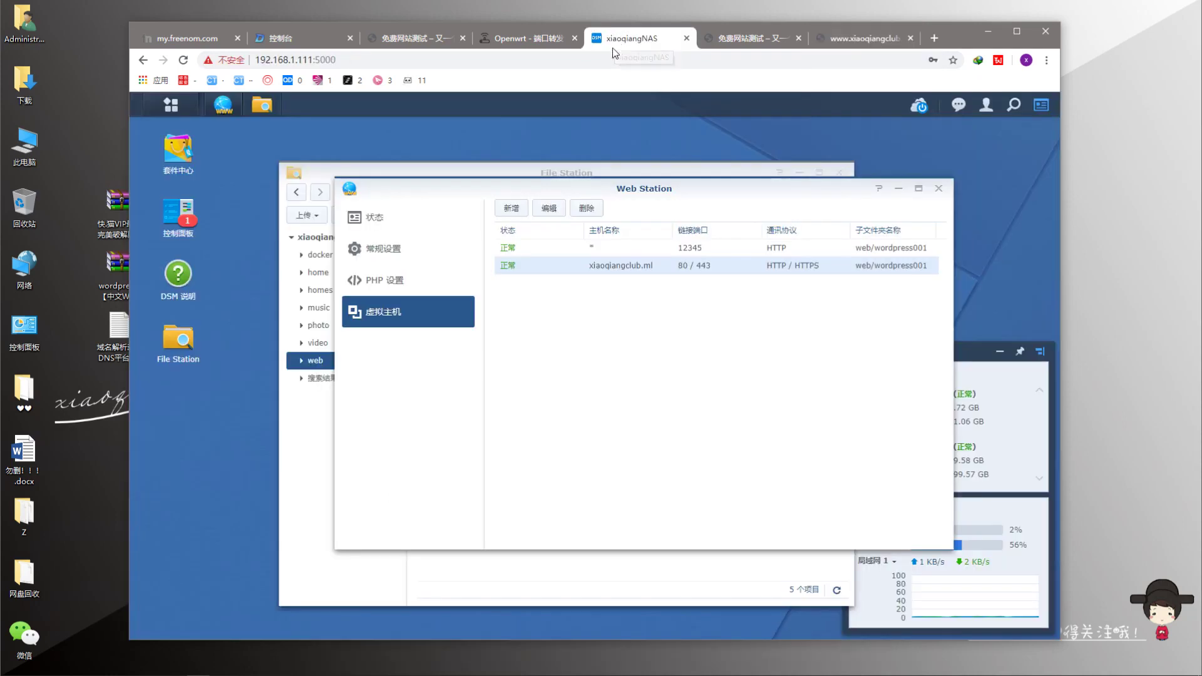
left_click_drag(675, 188, 603, 180)
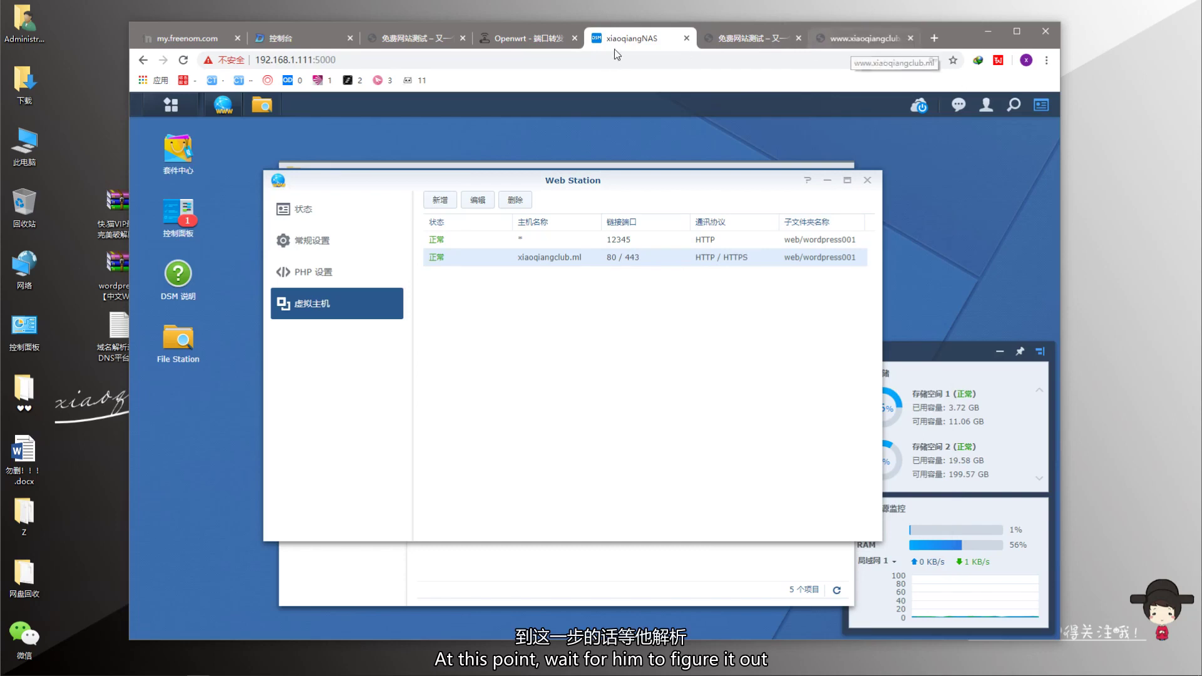
left_click(861, 38)
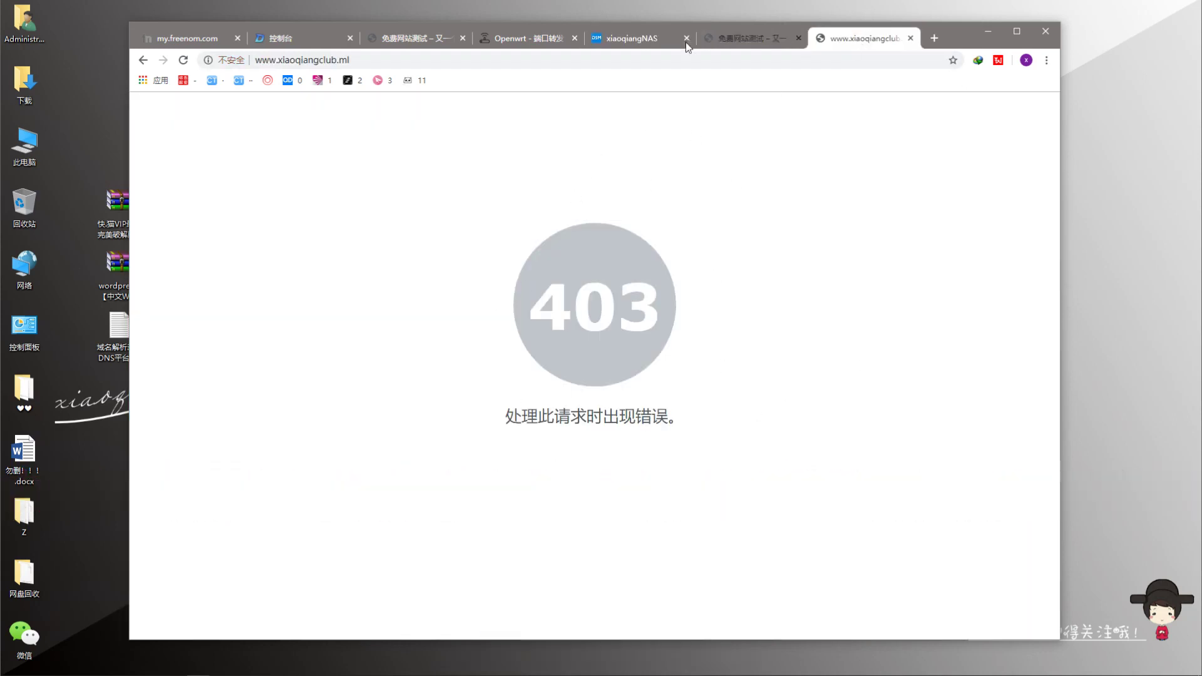
left_click(739, 40)
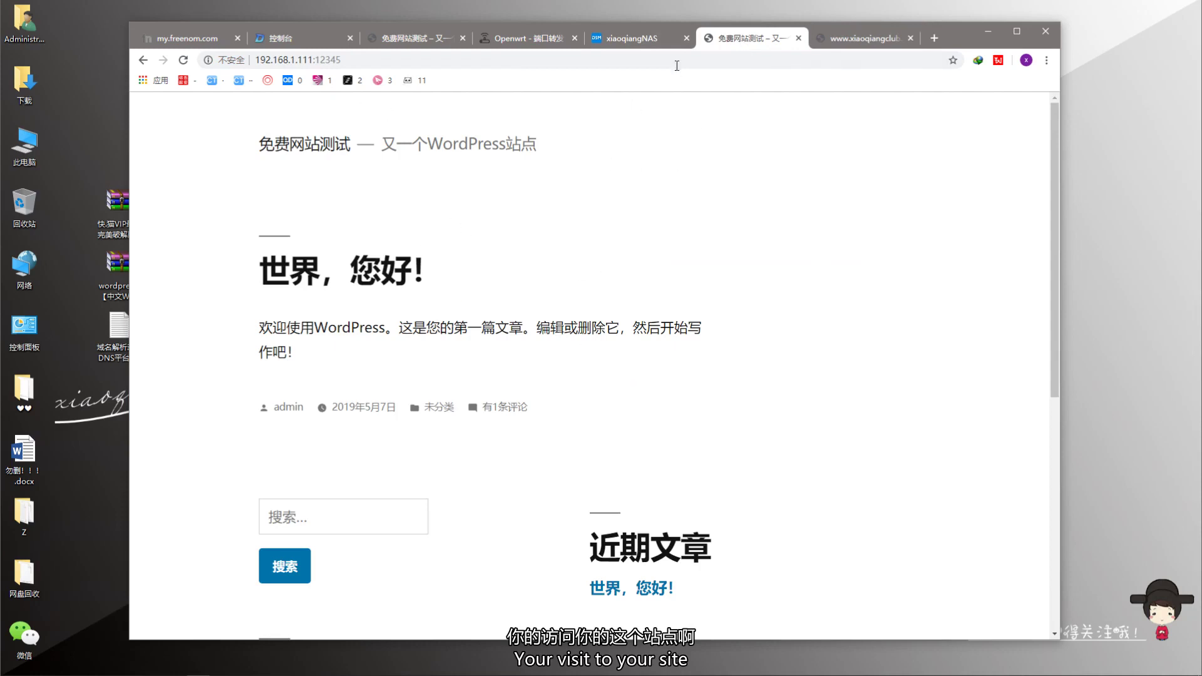
left_click(628, 37)
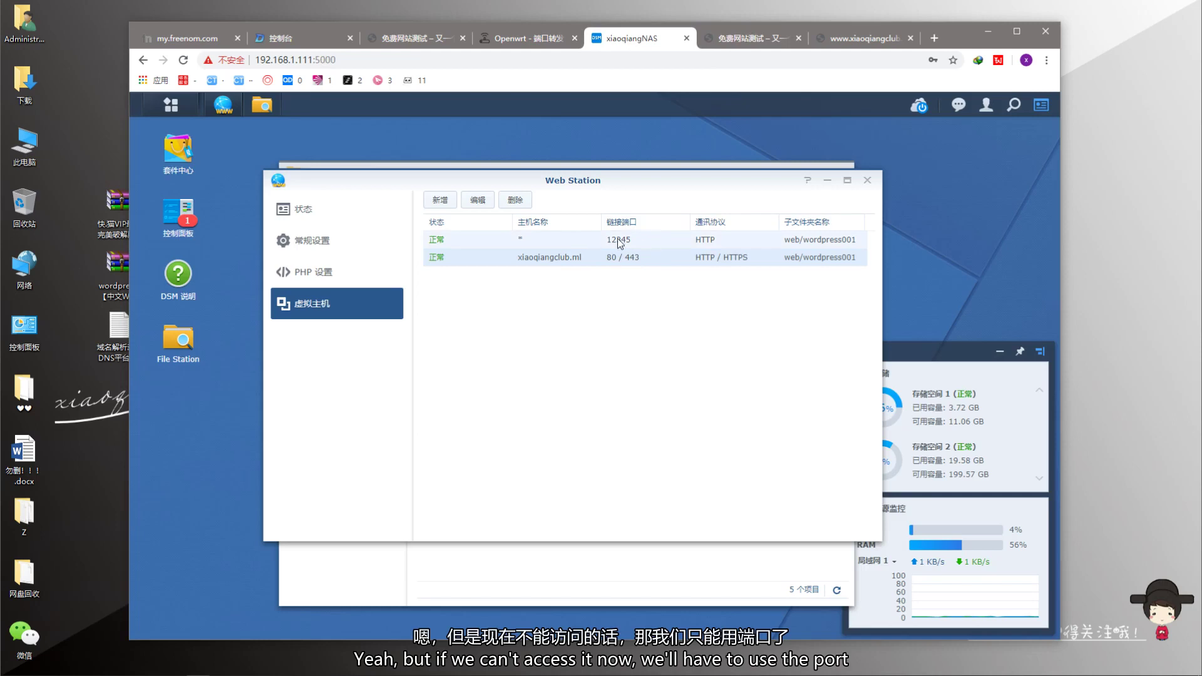
left_click(588, 237)
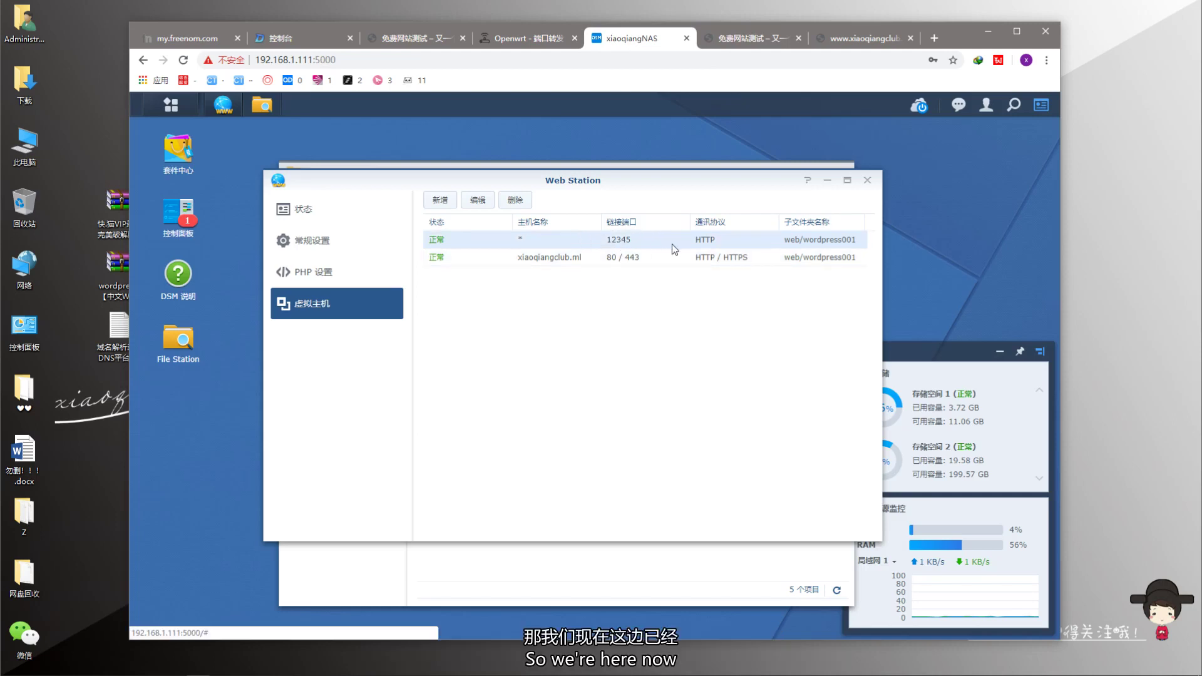
left_click(439, 200)
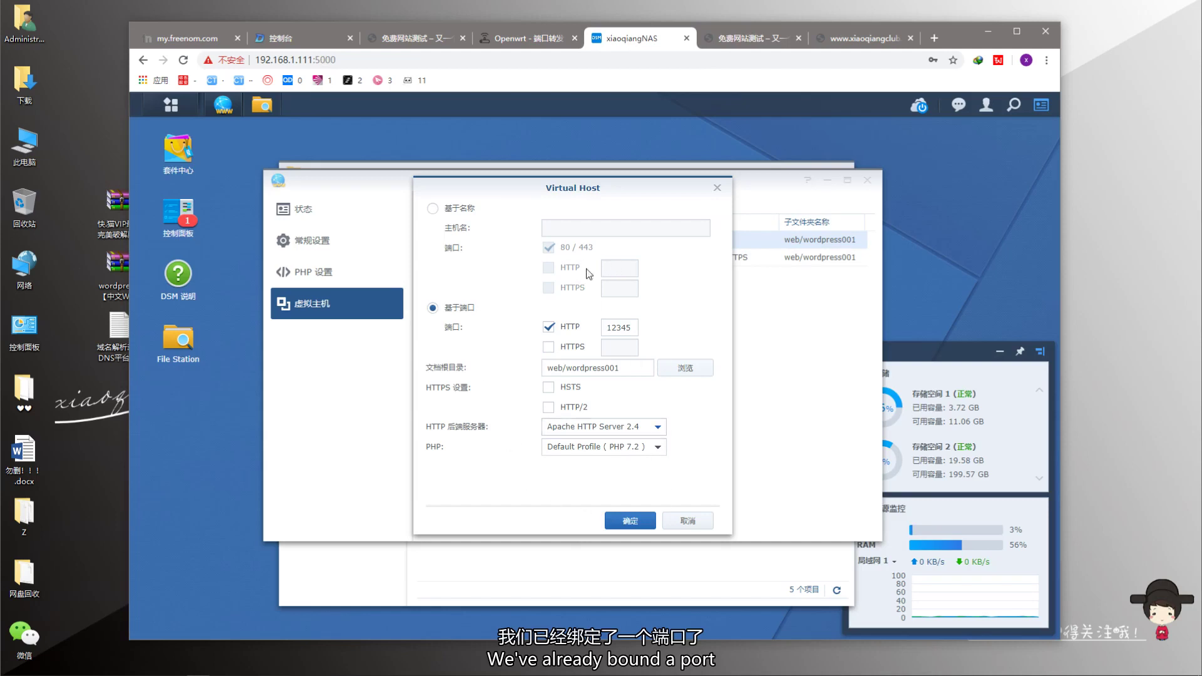
left_click(668, 523)
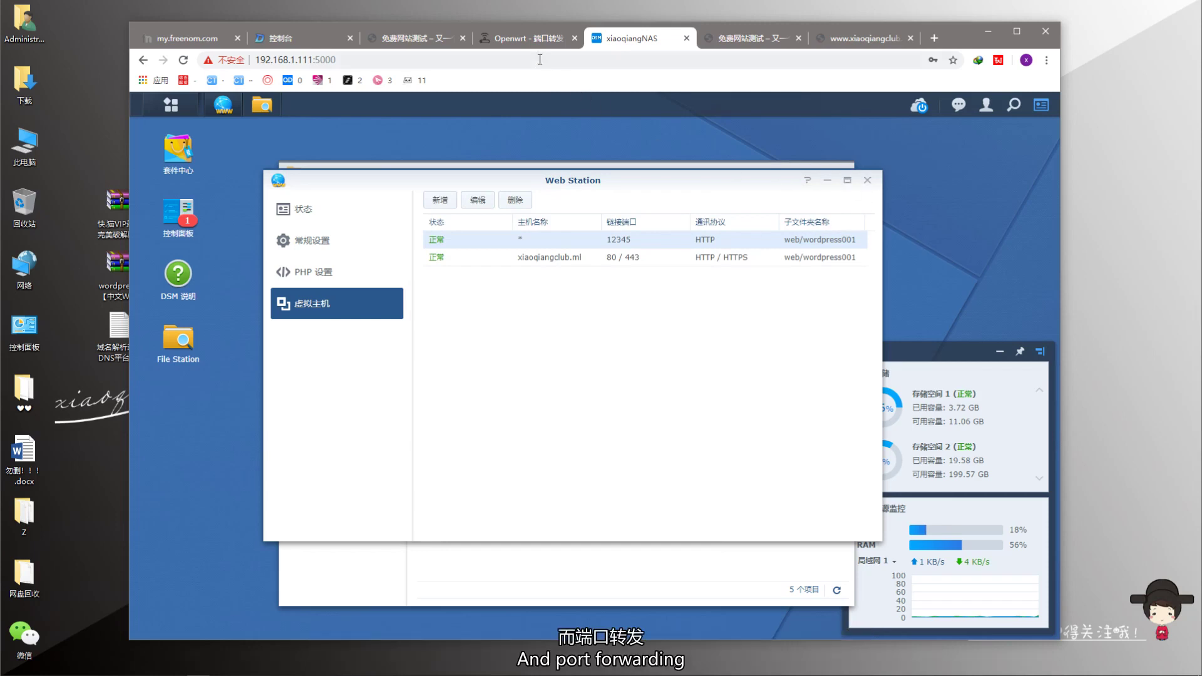
left_click(844, 44)
left_click(417, 65)
left_click(417, 66)
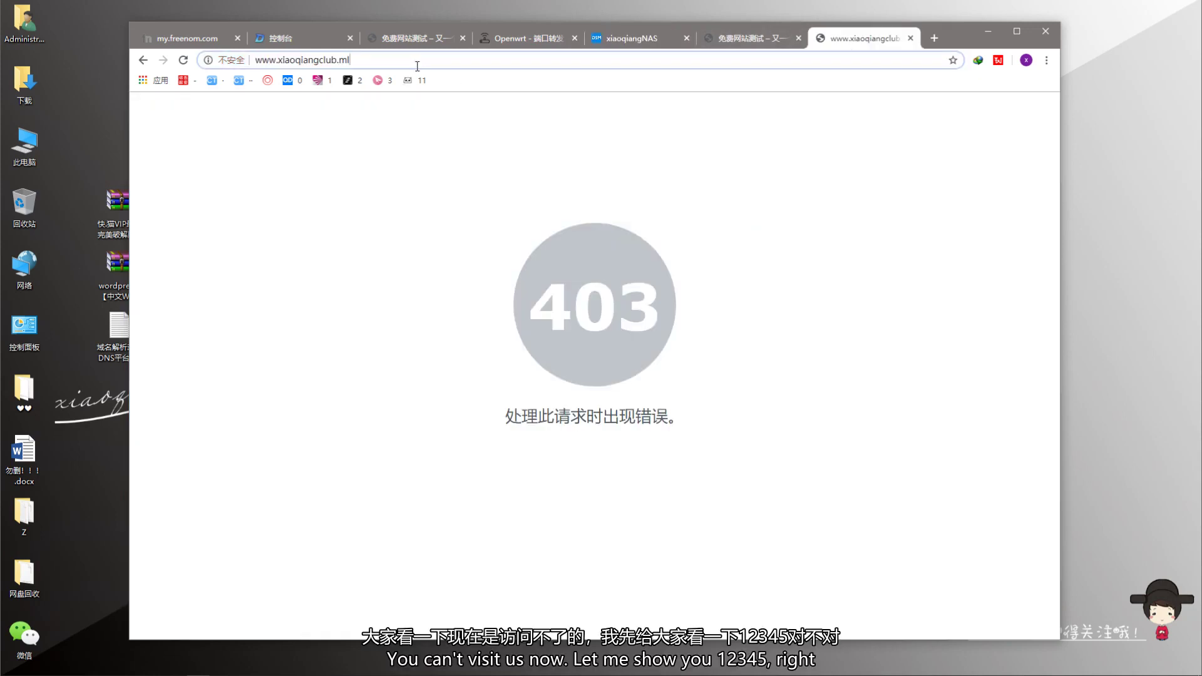
type(":12345")
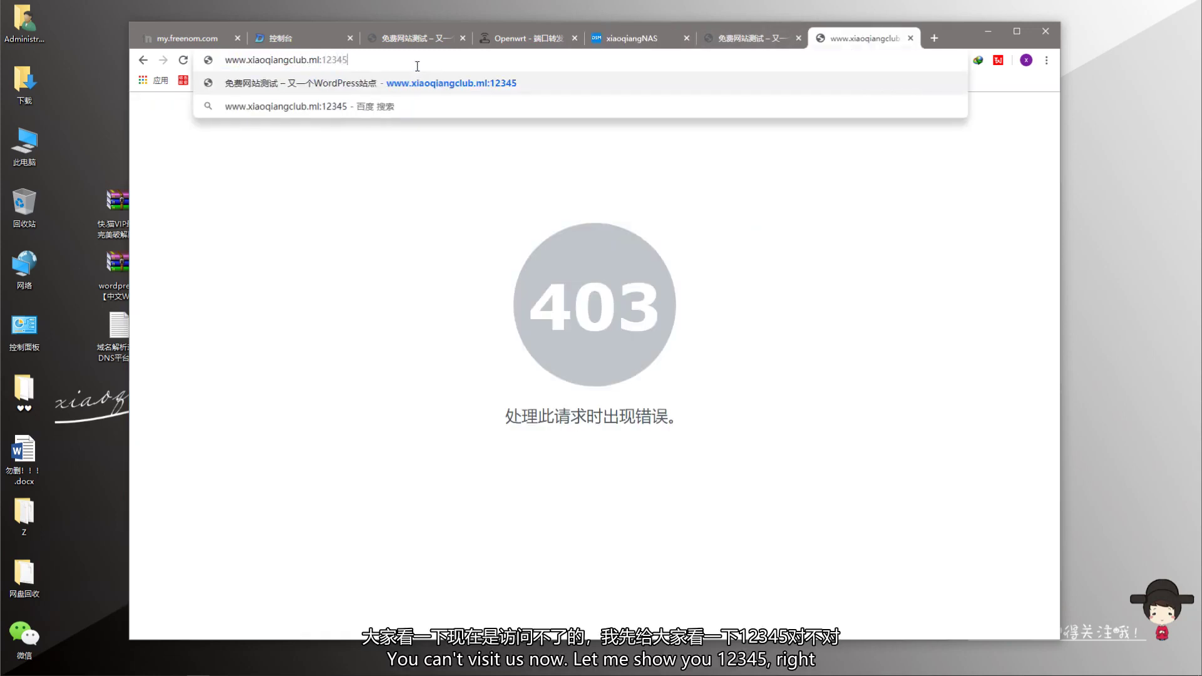
key("Return")
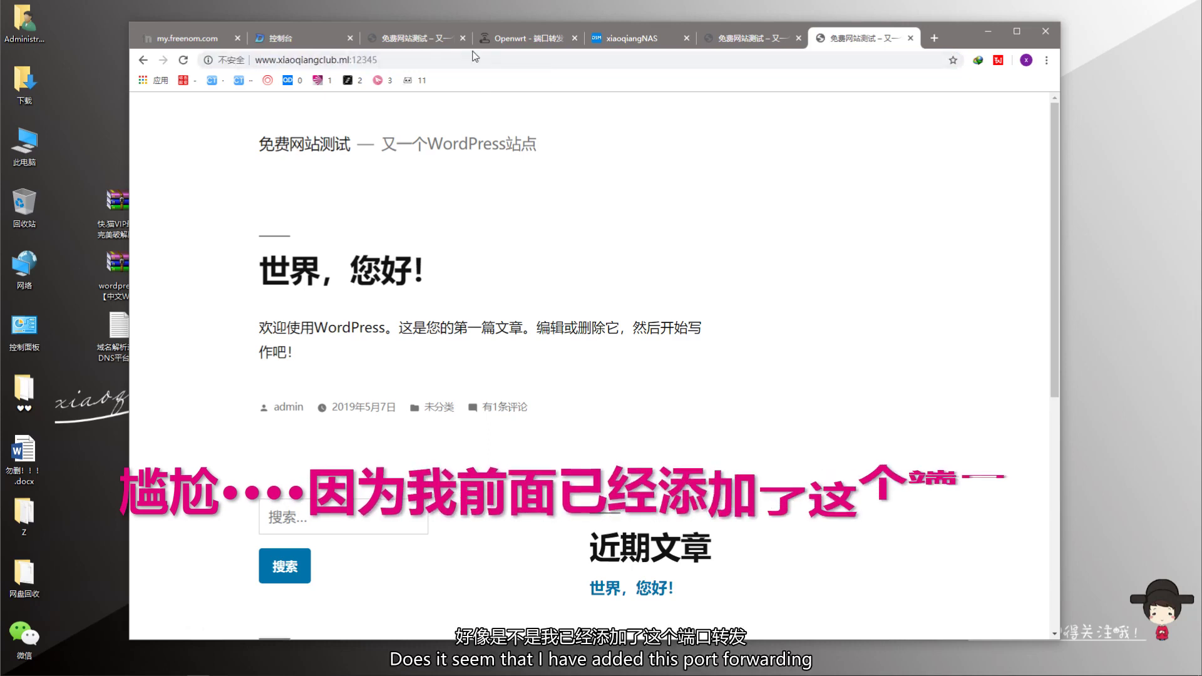
left_click(501, 42)
scroll(664, 375, "down", 8)
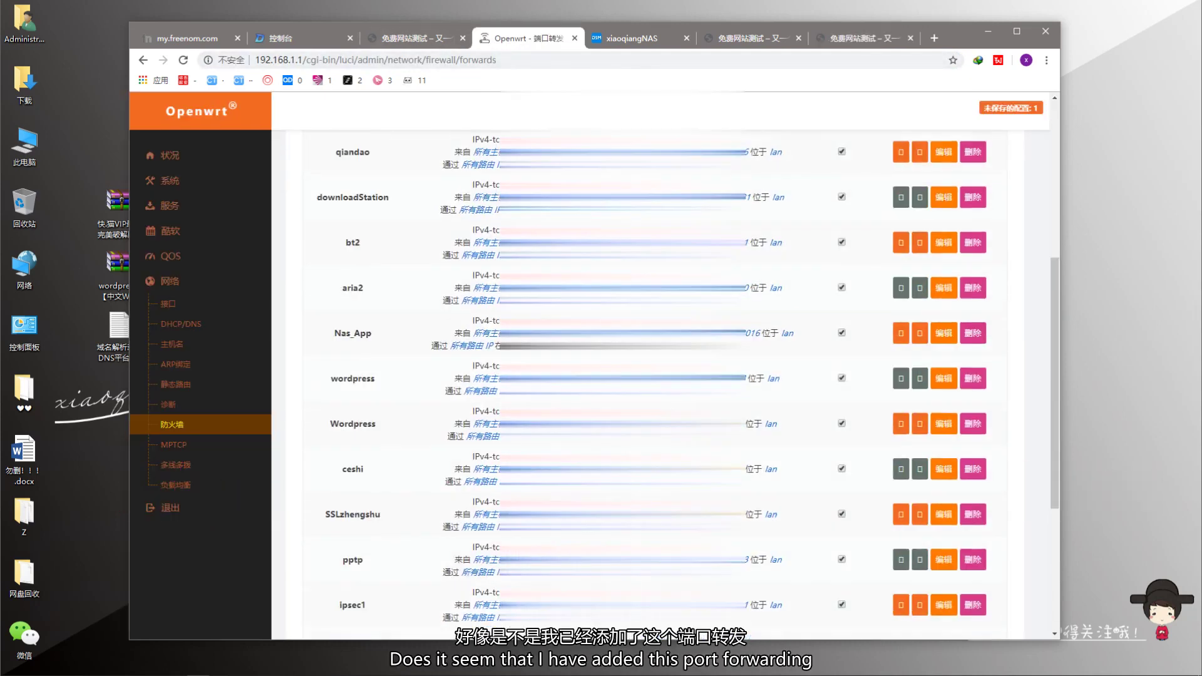
- Reload the forwarding page and define rule WP12345 targeting the NAS at 192.168.1.111
key("F5")
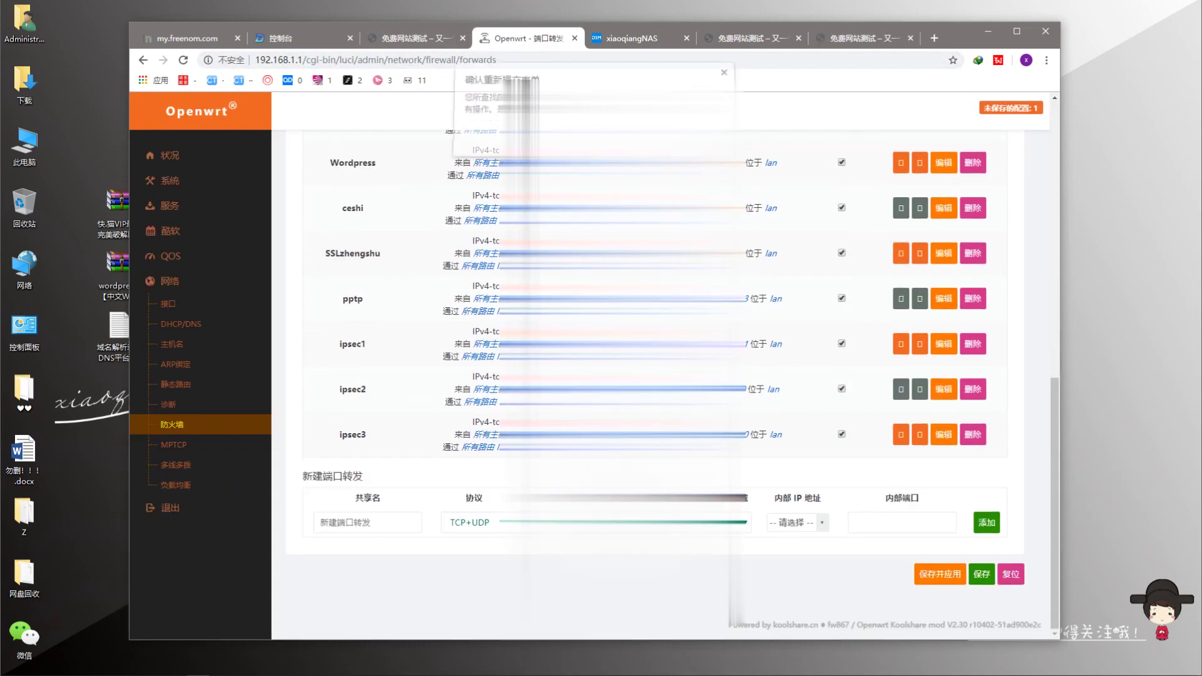
key("Return")
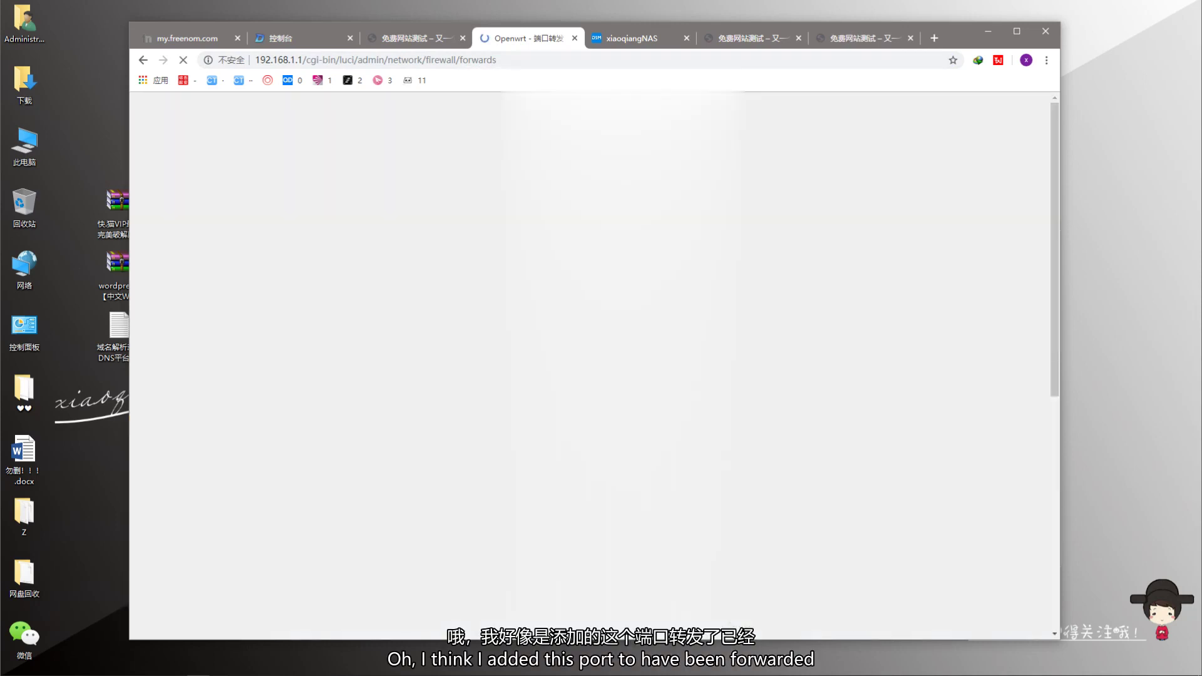
left_click(383, 525)
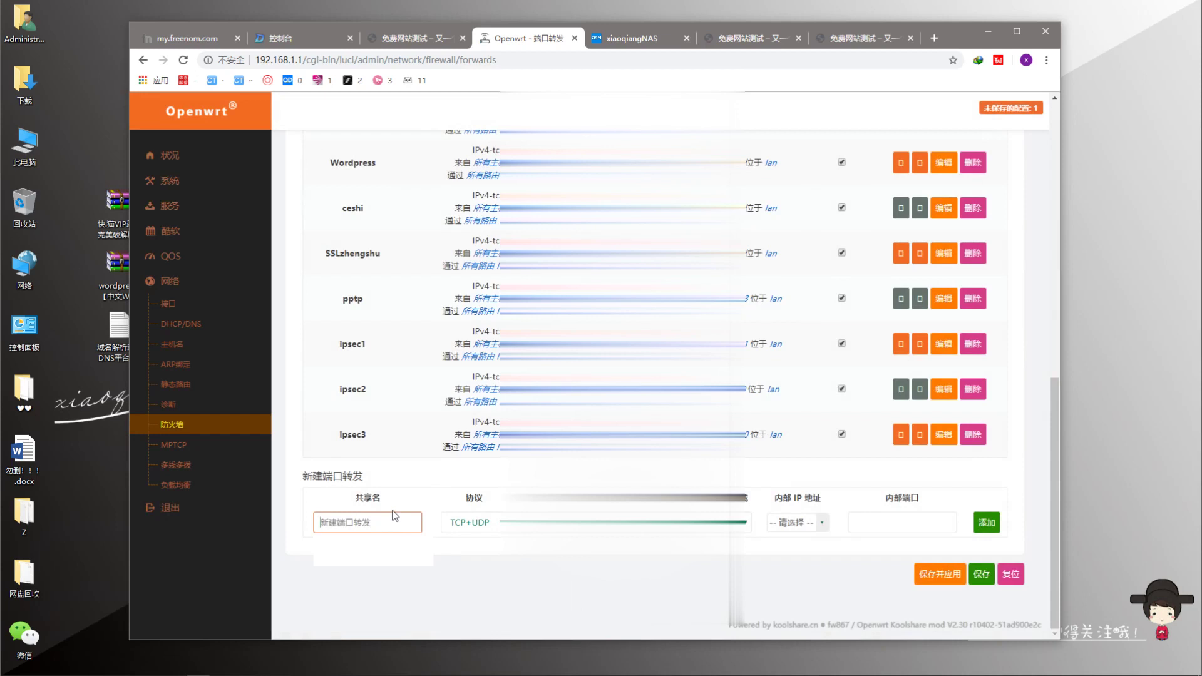
type("WP12345")
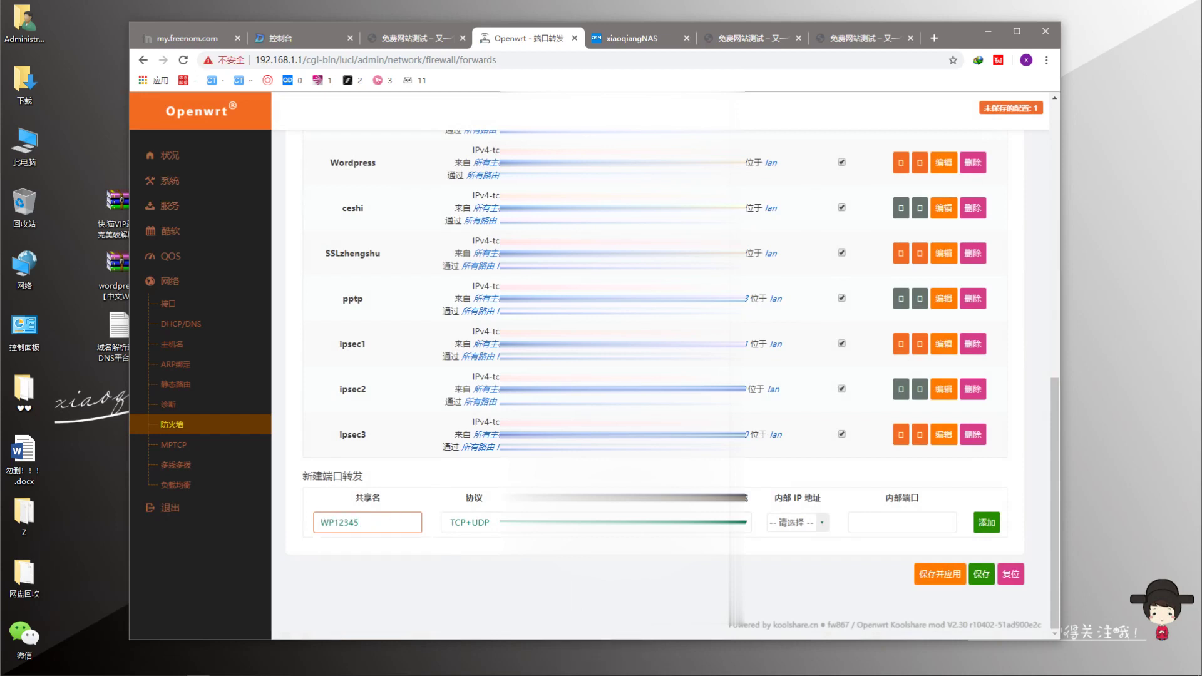
key("Tab")
left_click(792, 522)
left_click(836, 588)
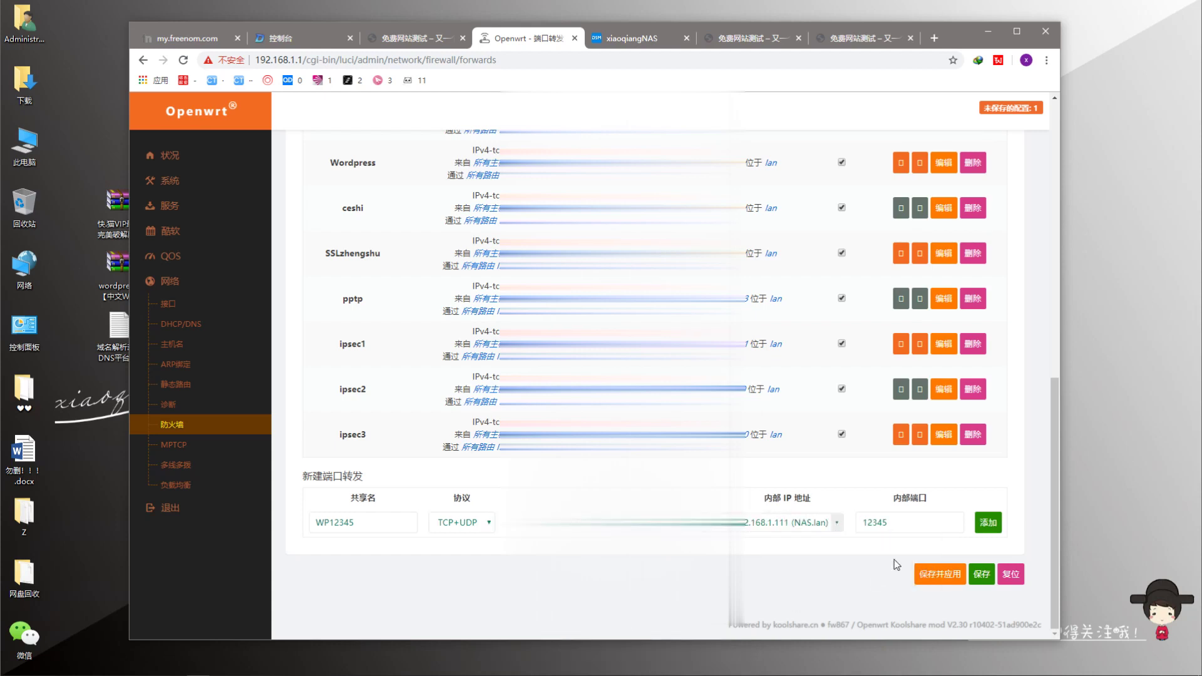
- Add the WP12345 rule, save and apply the configuration, and return to WordPress
left_click(988, 522)
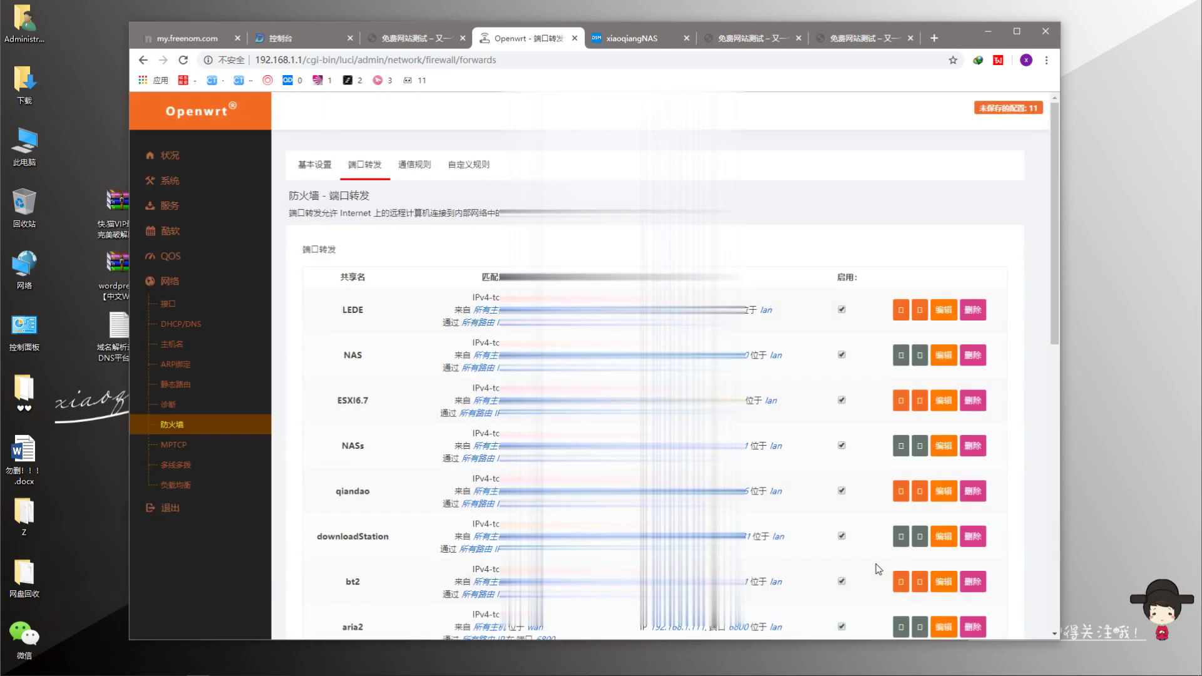
scroll(889, 576, "down", 15)
scroll(906, 606, "down", 2)
left_click(939, 572)
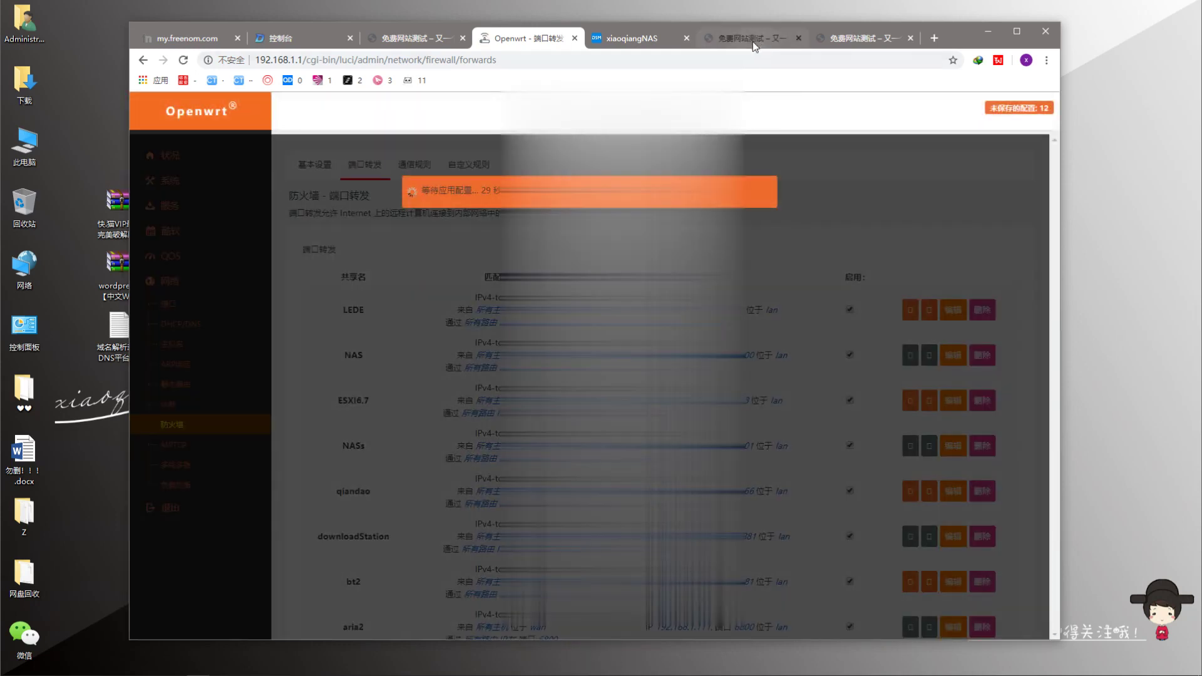
left_click(851, 38)
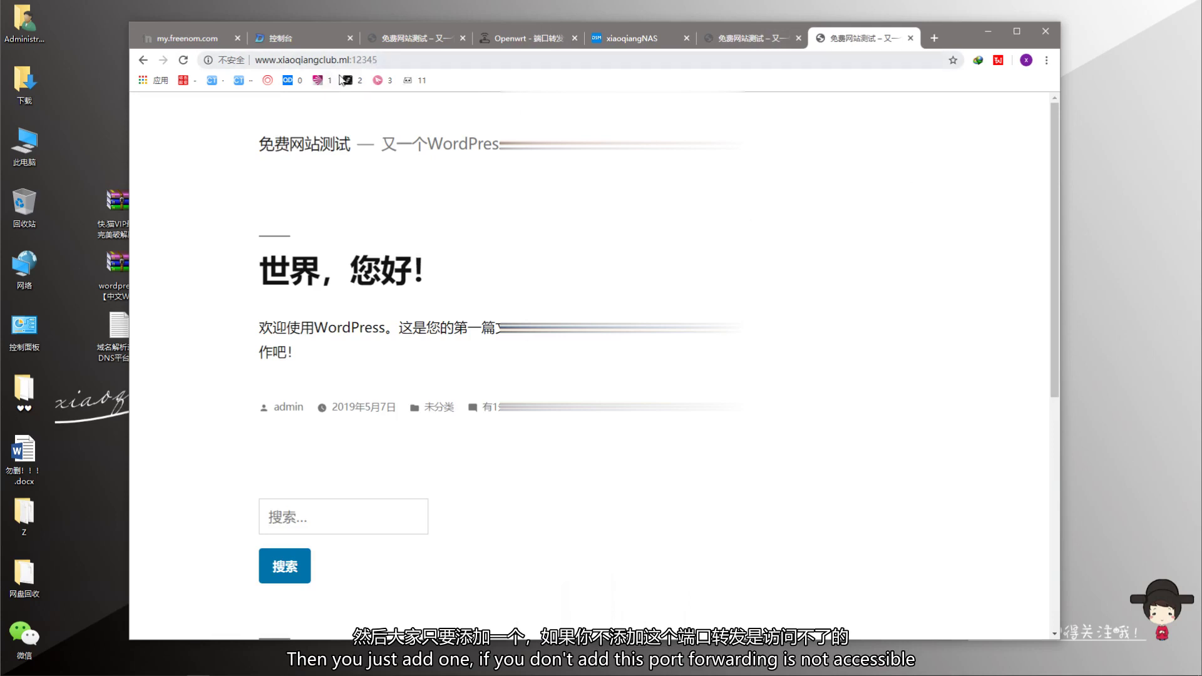
- Reload the site, then open it via 192.168.1.111:12345
left_click(414, 59)
key("Return")
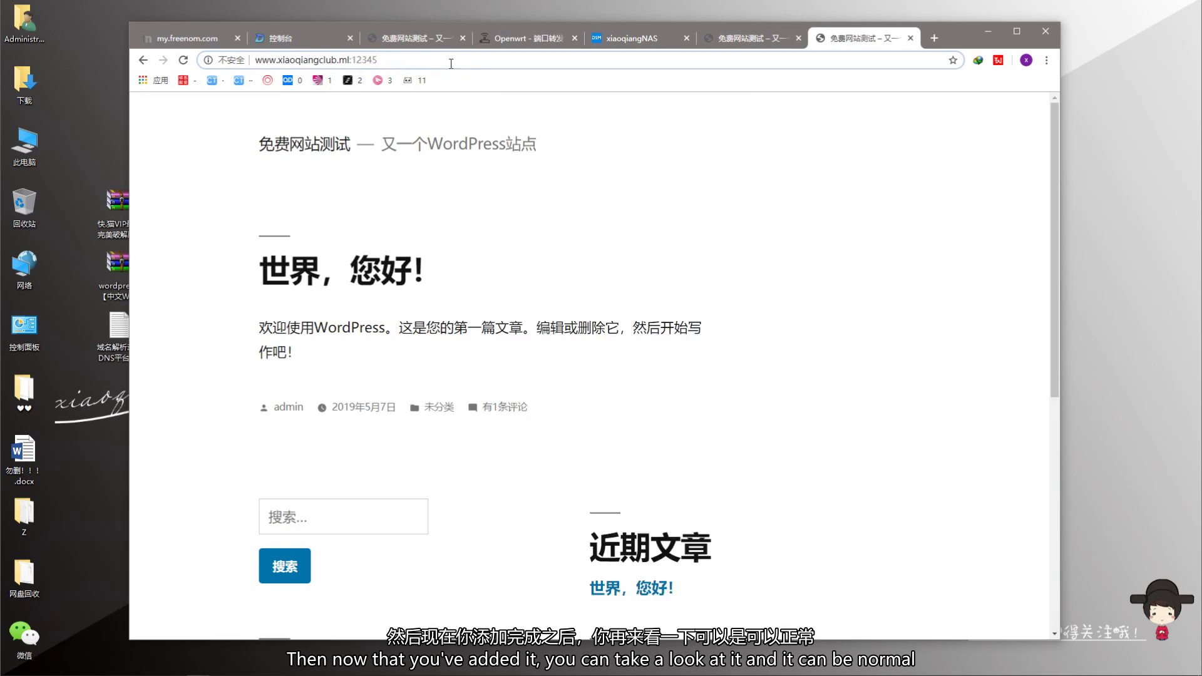
left_click_drag(350, 60, 131, 63)
type("192.168.1.")
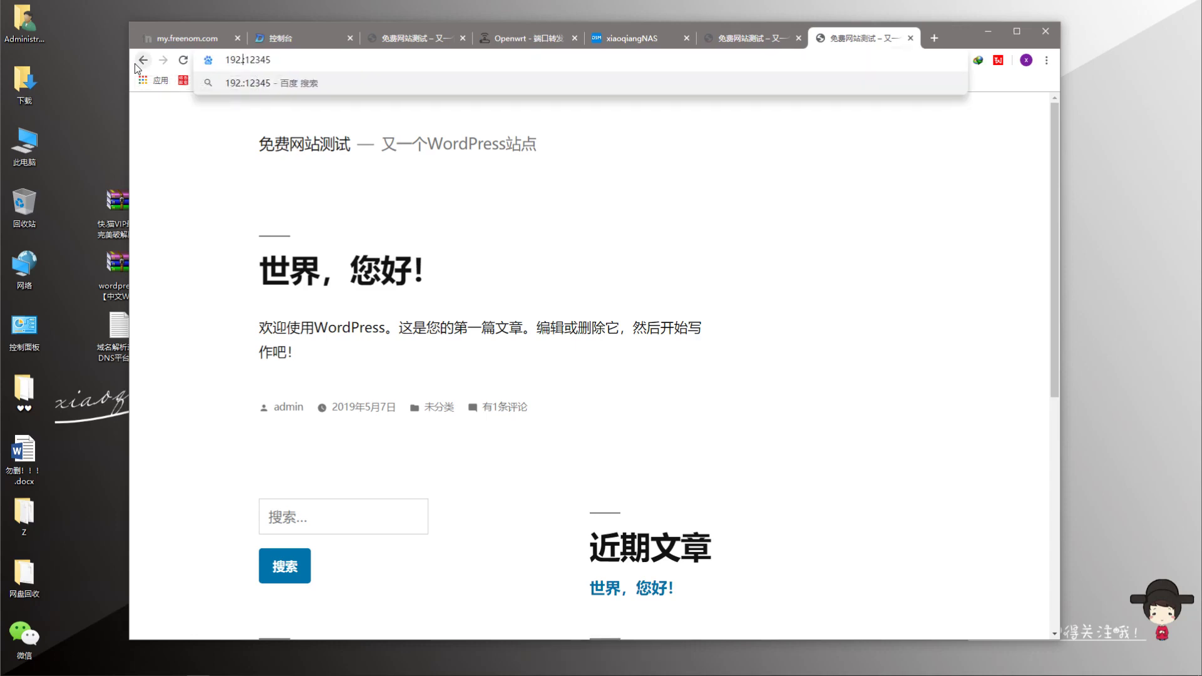
type("111")
key("Return")
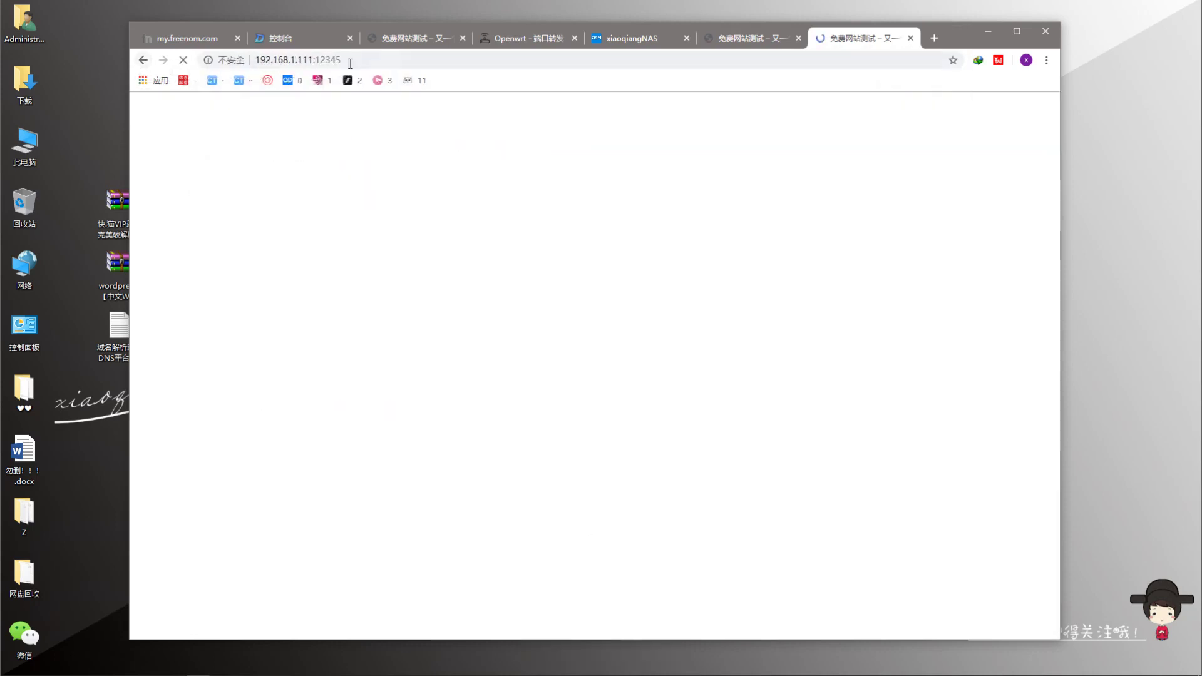
left_click_drag(317, 61, 162, 61)
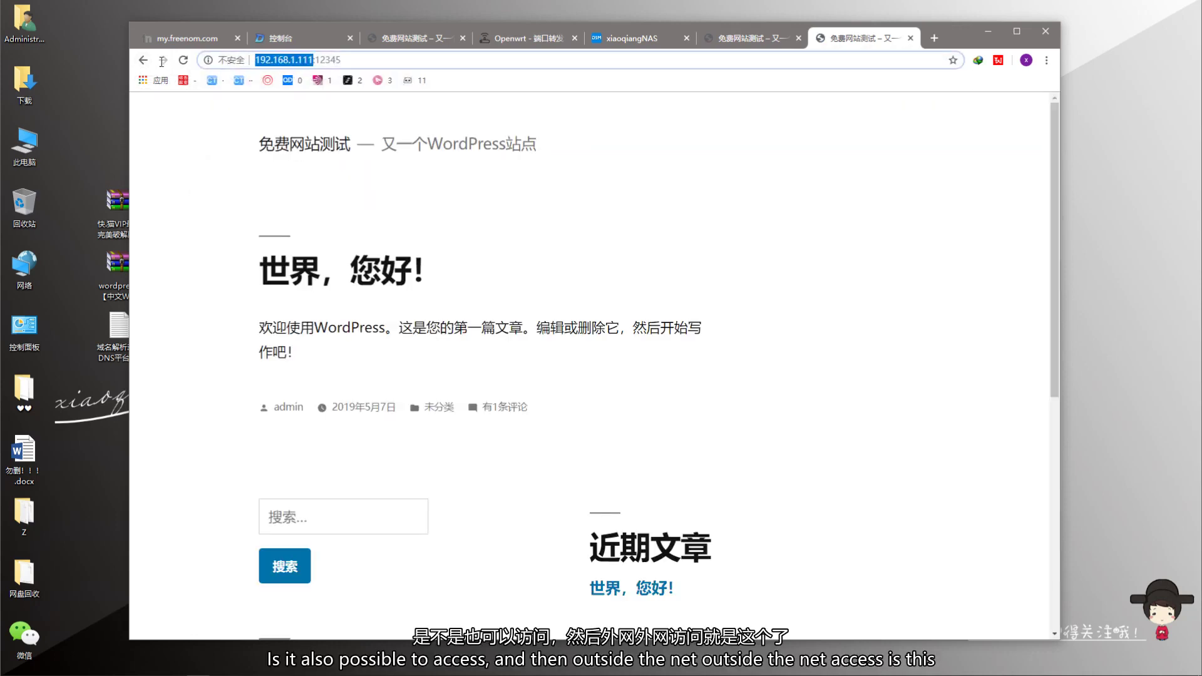
type("xiang")
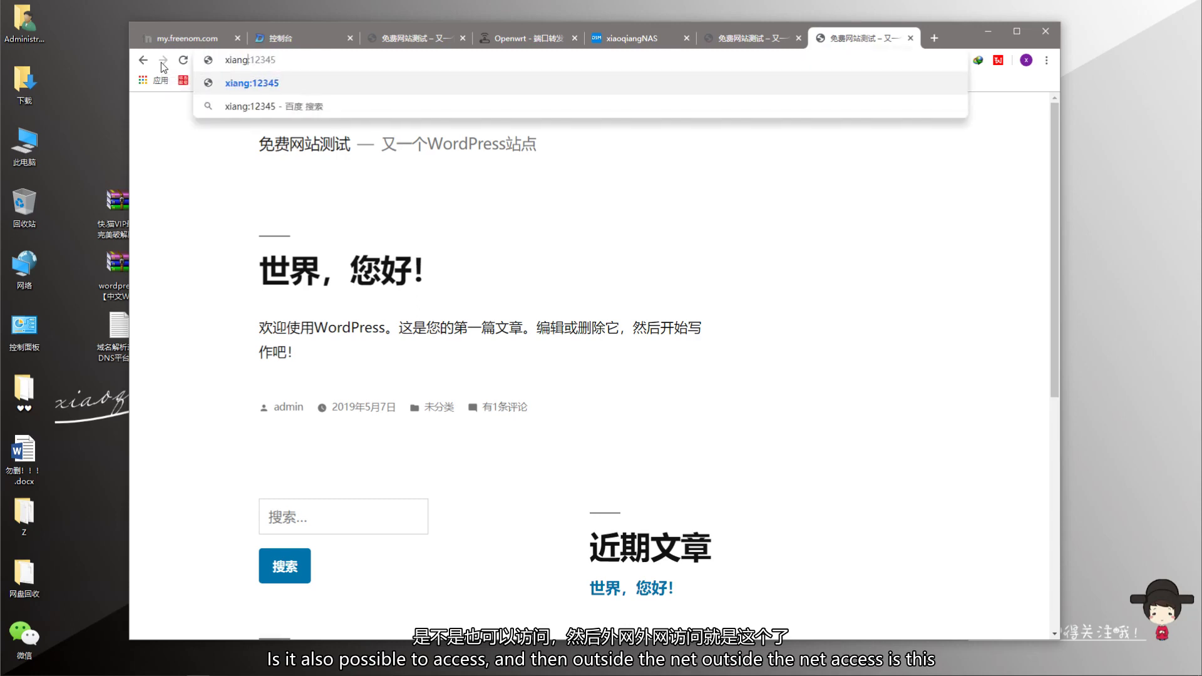
key("BackSpace")
key("BackSpace")
key("BackSpace")
key("BackSpace")
key("BackSpace")
type("xiaoqiangclub.ml")
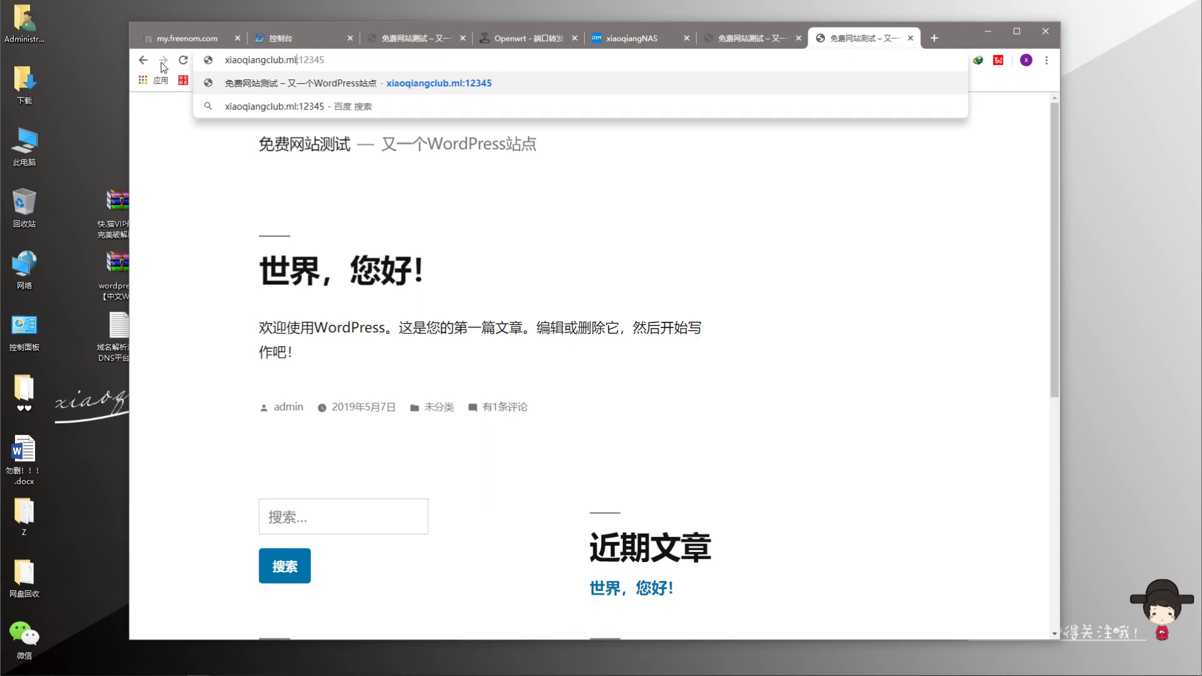
key("Return")
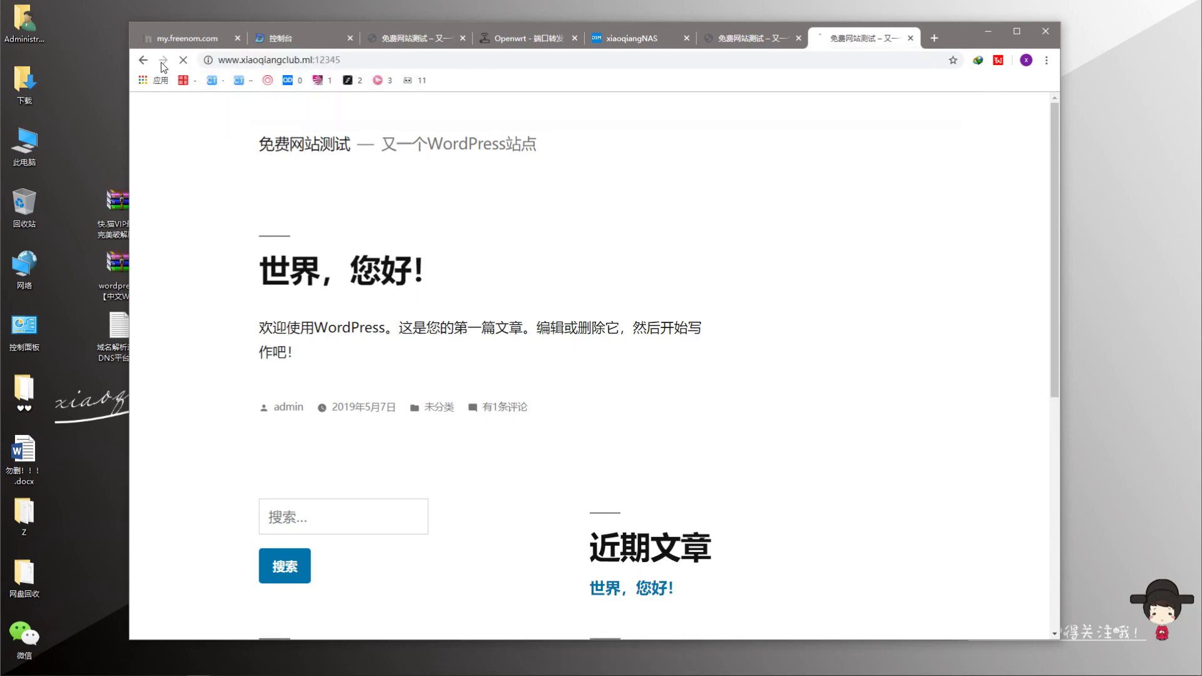
scroll(601, 271, "down", 7)
scroll(723, 348, "up", 7)
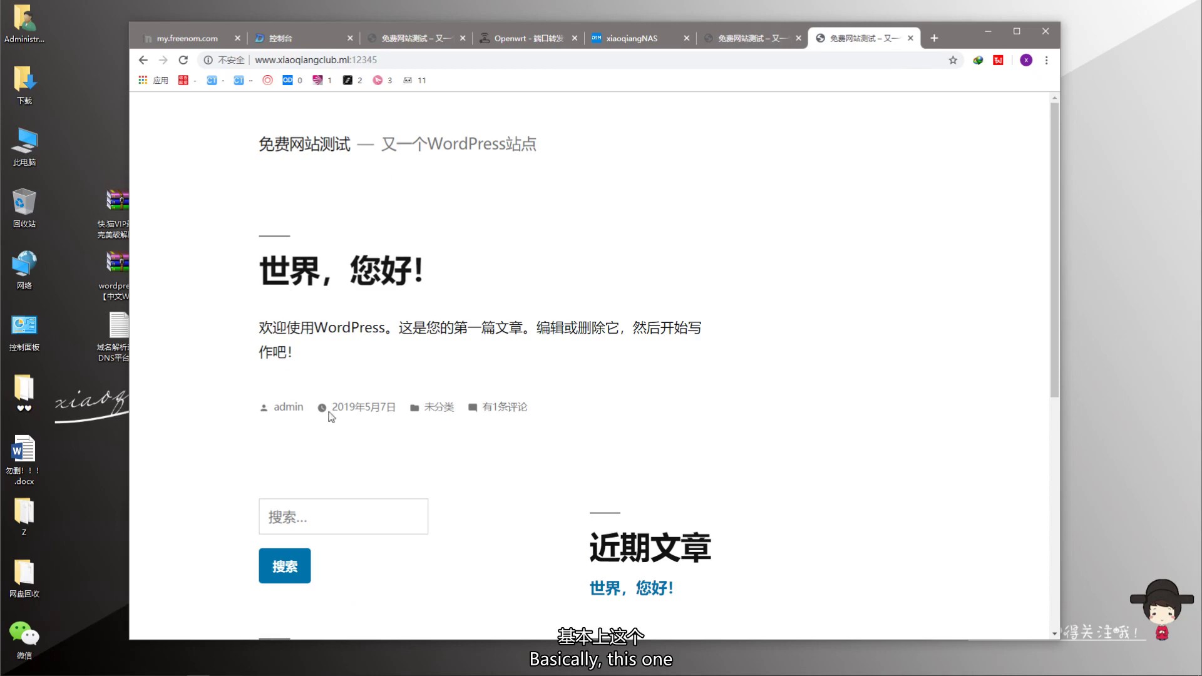
- Move the Chrome window and bring File Station, listing the web folder including wordpress001, forward
left_click_drag(948, 33, 1014, 25)
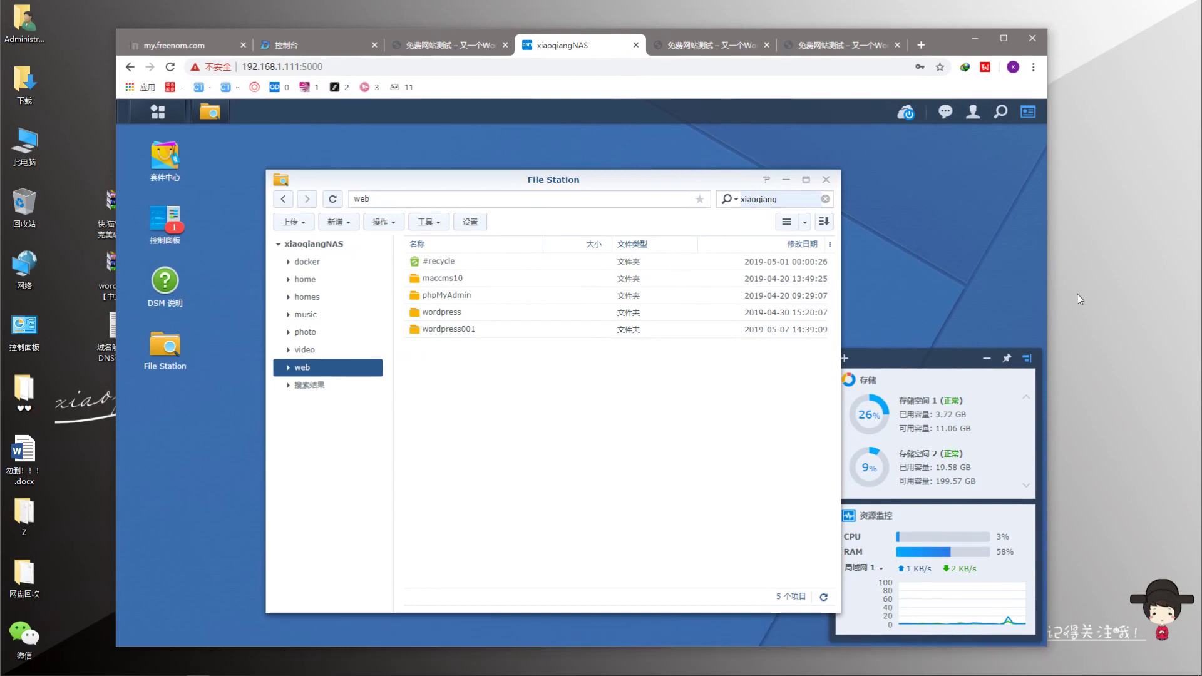
left_click(1100, 289)
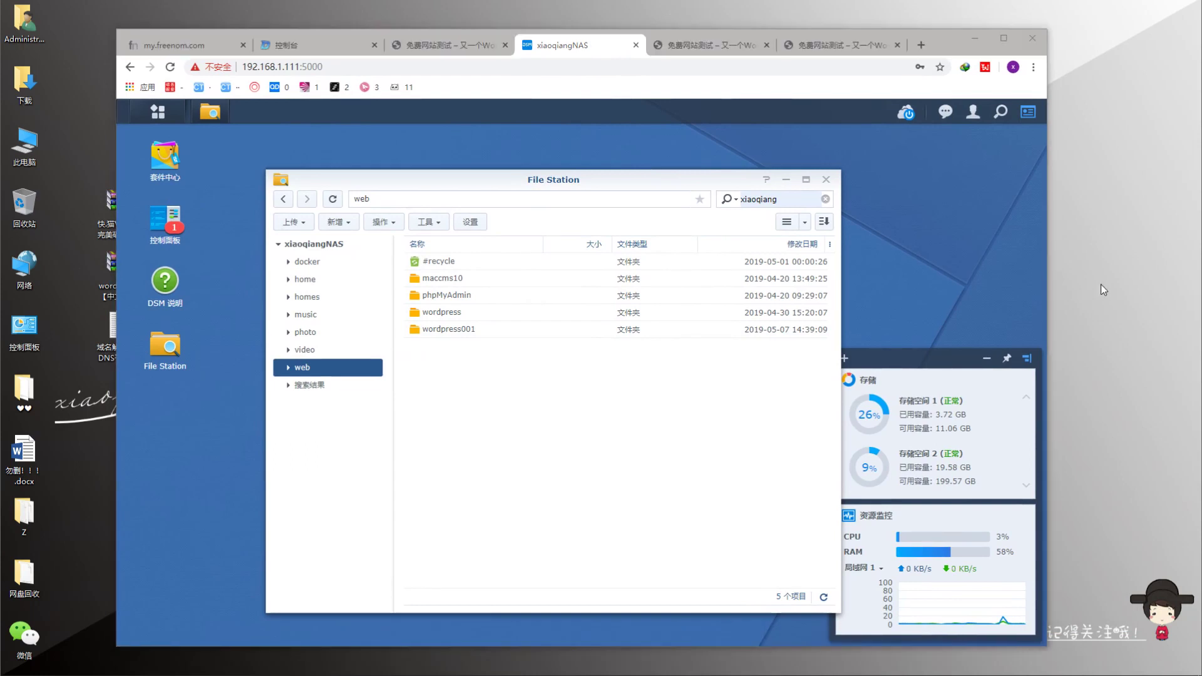